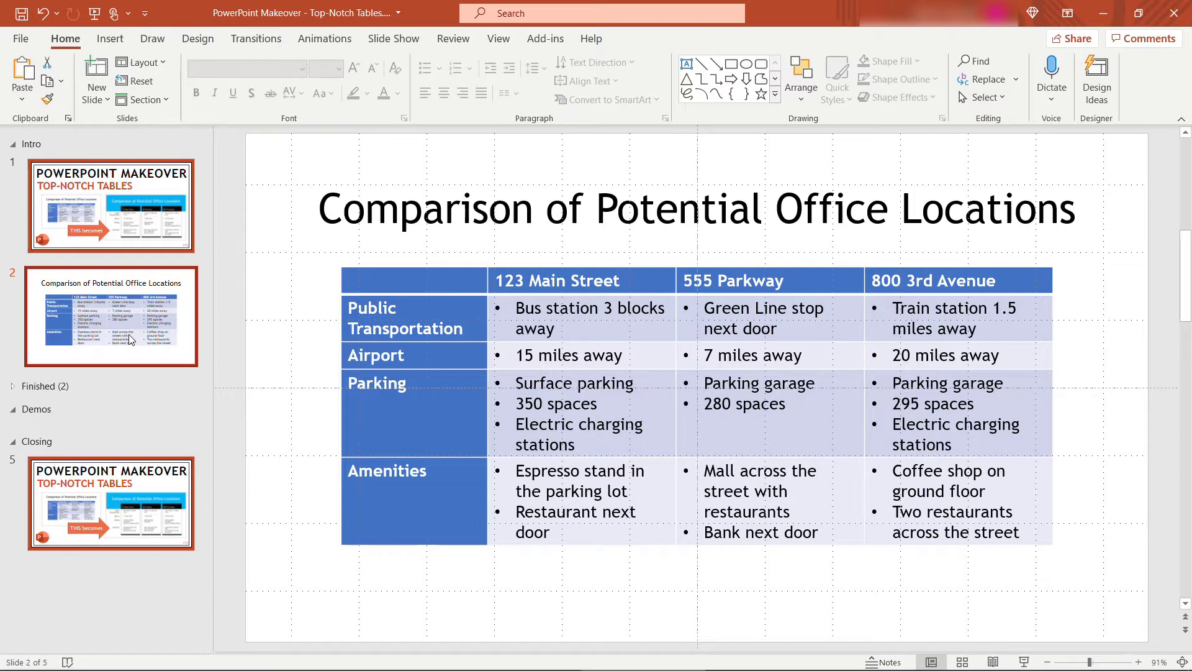
# Step: Duplicate the office locations comparison slide and move the copy into the Demos section
pyautogui.rightClick(128, 334)
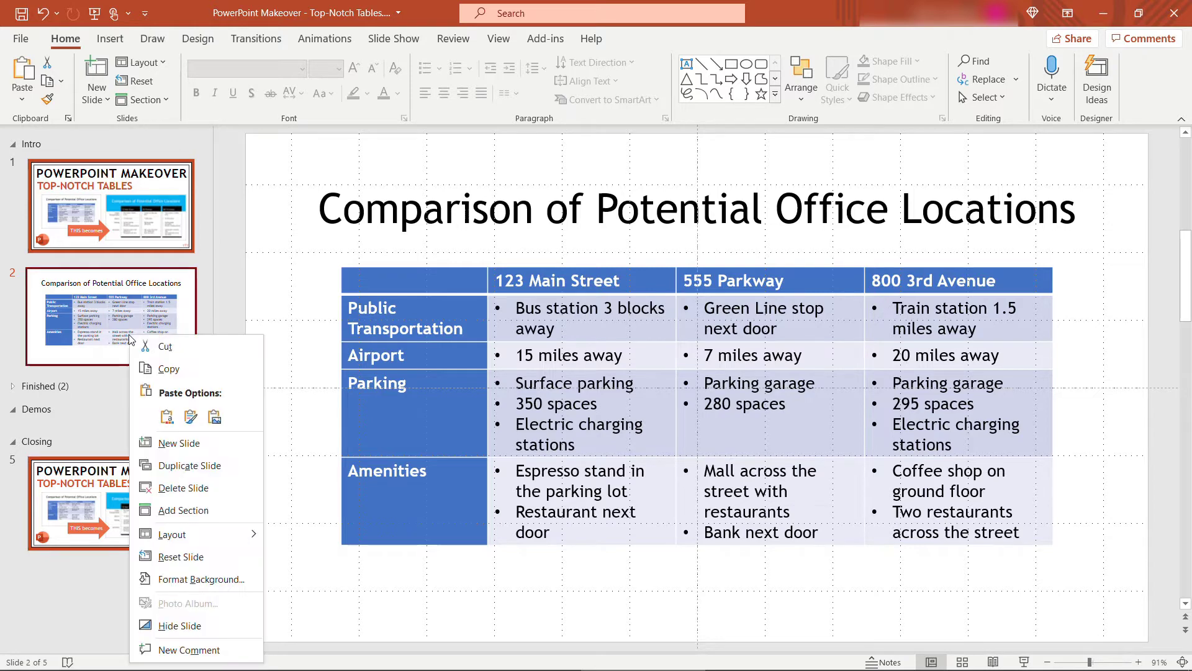
pyautogui.press('Escape')
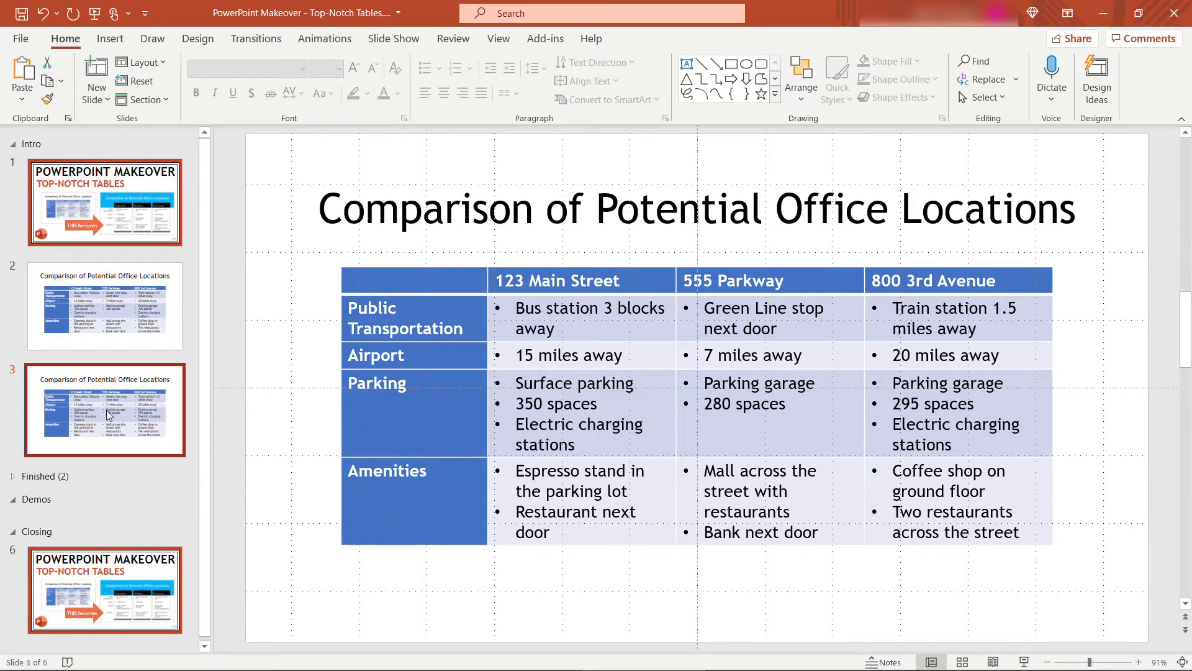
pyautogui.moveTo(106, 410); pyautogui.dragTo(103, 504)
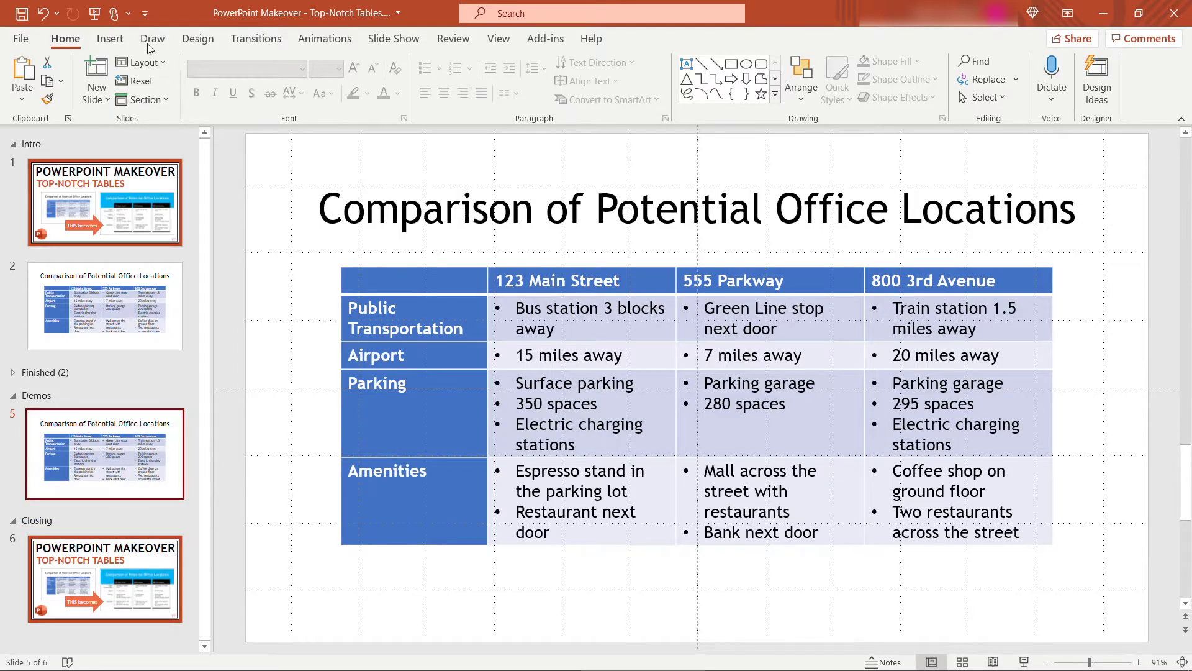
# Step: Draw a rectangle across the slide's full width at its upper edge, about 13.33" wide and 2.77" high
pyautogui.click(110, 38)
pyautogui.click(249, 102)
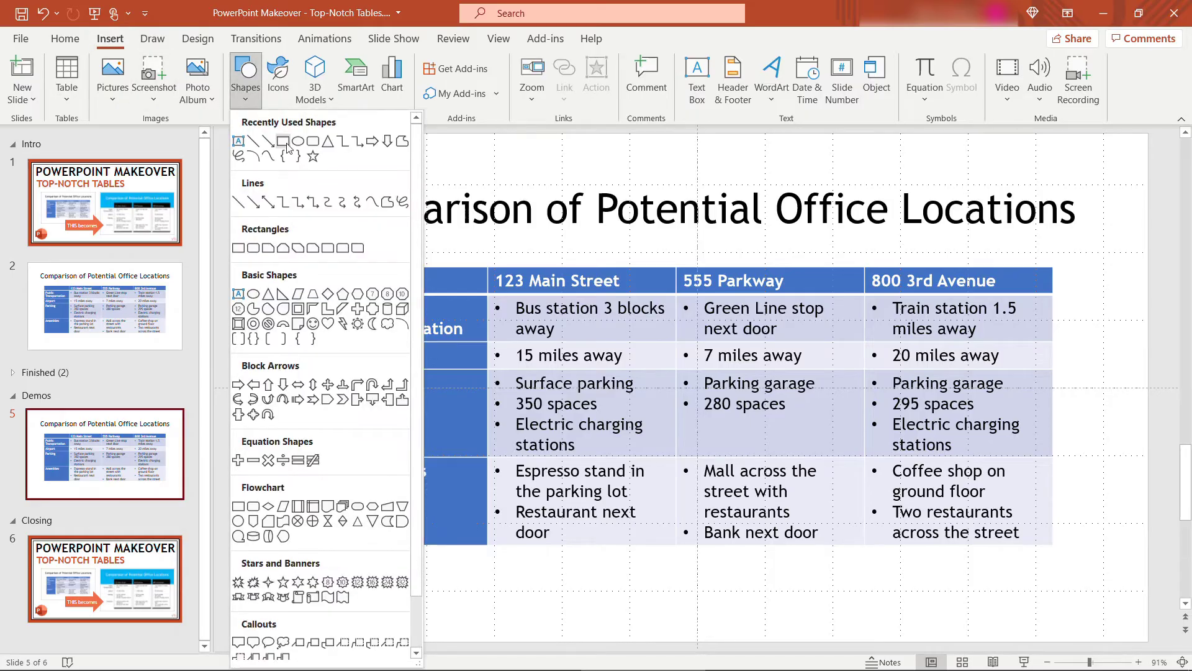
pyautogui.click(256, 136)
pyautogui.moveTo(248, 133); pyautogui.dragTo(1146, 320)
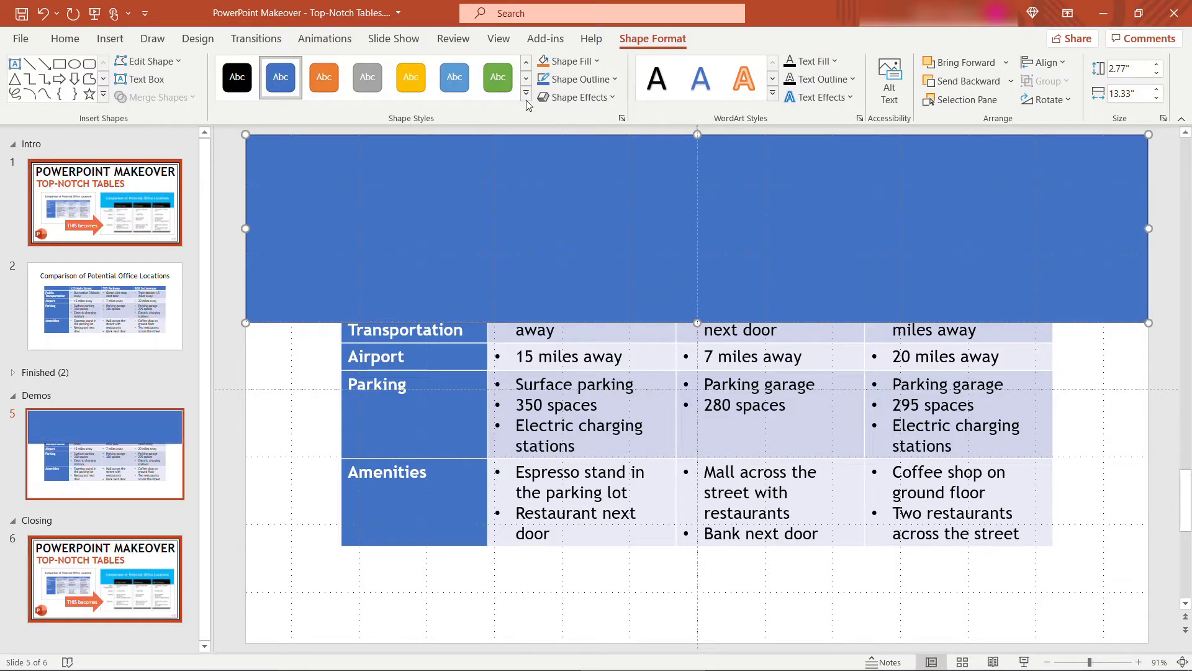
# Step: Style the wide rectangle with a Light Blue fill and no outline, and send it to the back
pyautogui.click(593, 62)
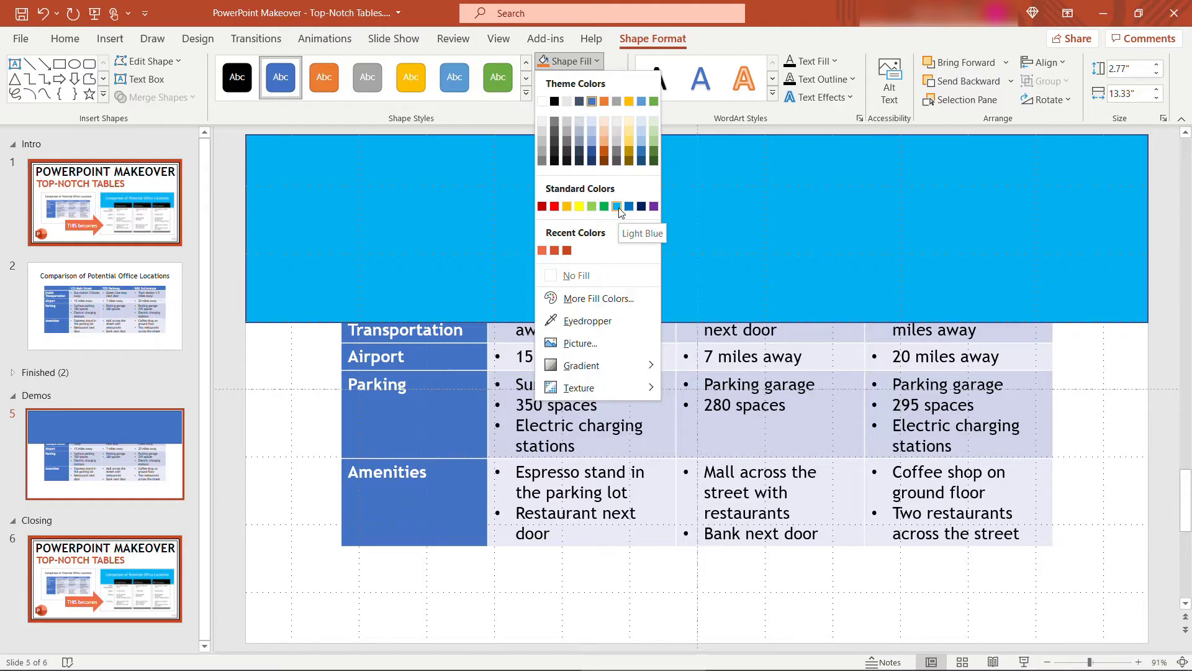
pyautogui.click(618, 208)
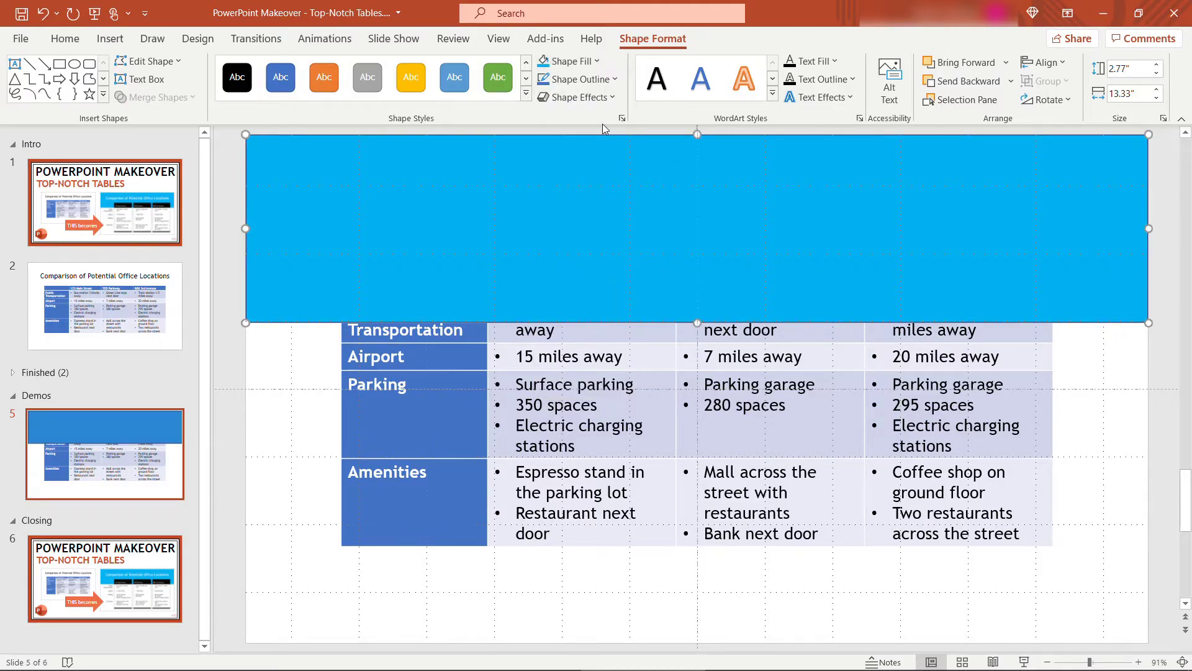
pyautogui.click(577, 79)
pyautogui.click(589, 292)
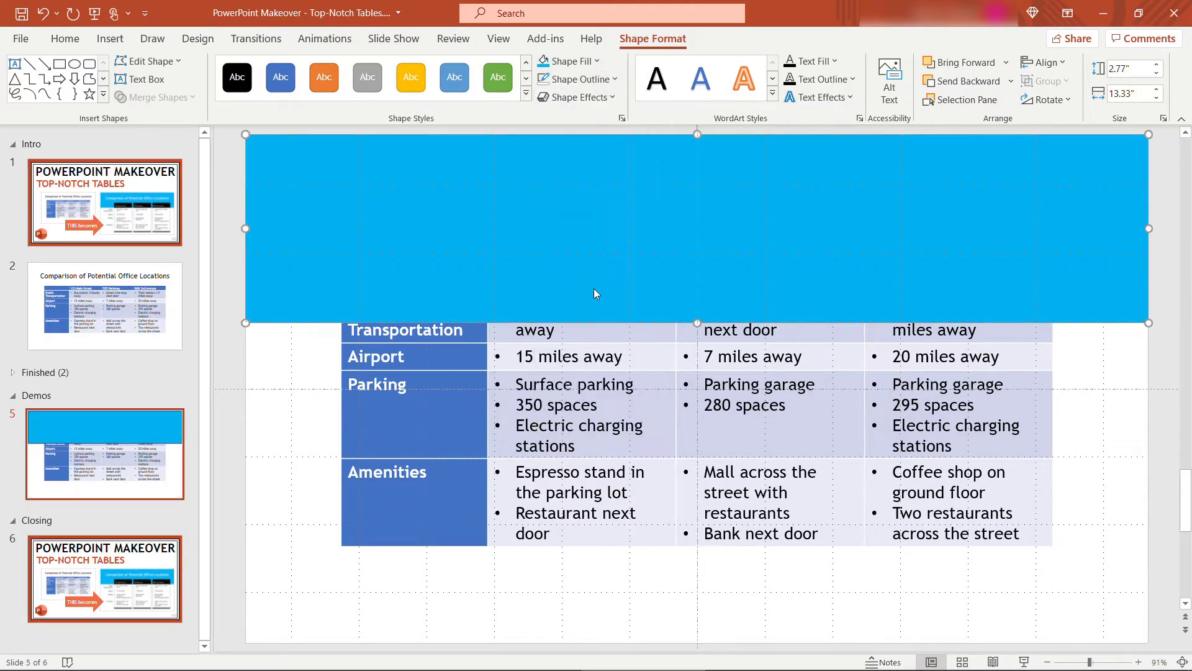
pyautogui.rightClick(320, 171)
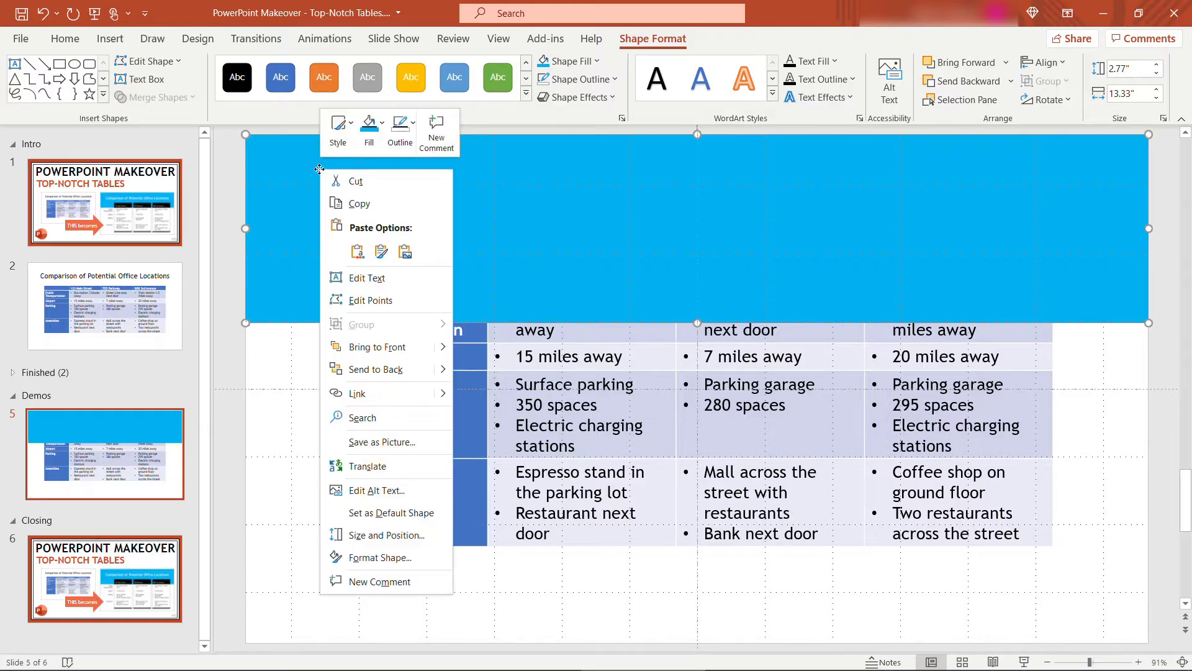
pyautogui.click(395, 371)
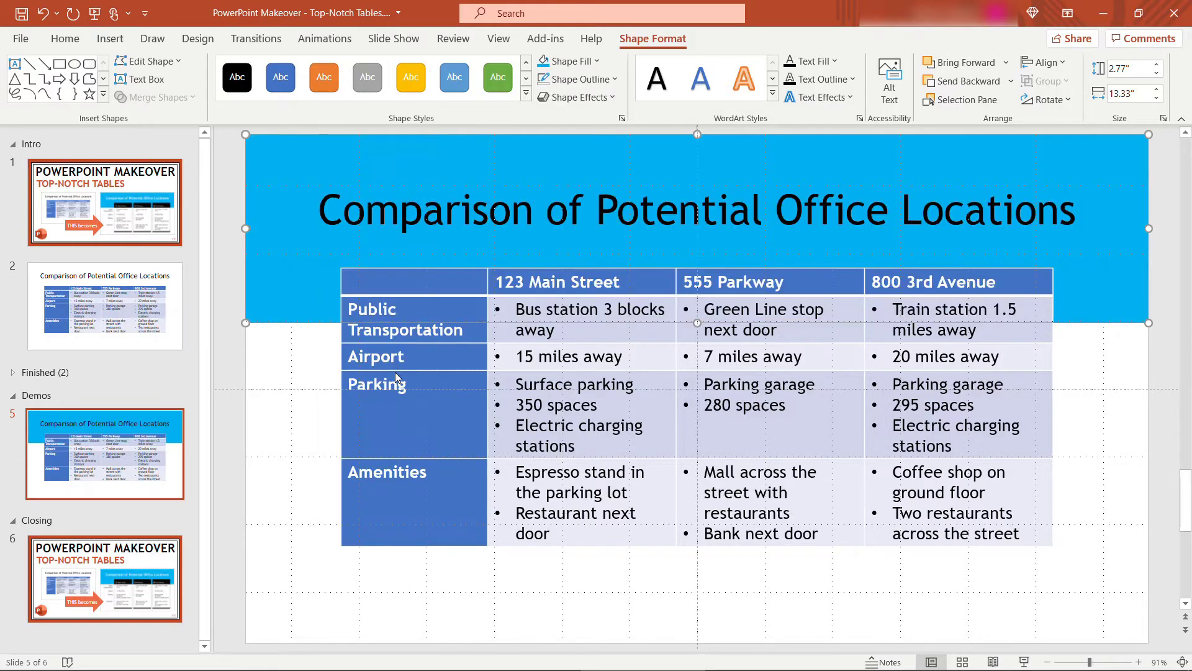
# Step: Change the slide title's text colour to white
pyautogui.moveTo(419, 229); pyautogui.dragTo(1084, 211)
pyautogui.click(65, 39)
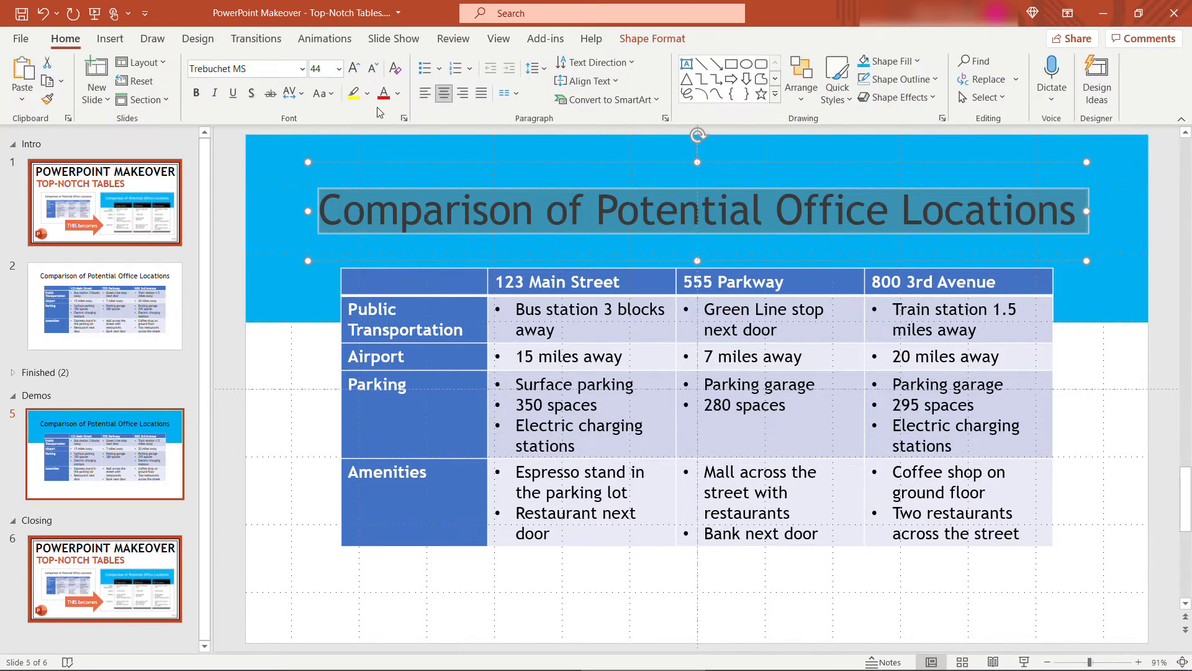
pyautogui.click(398, 94)
pyautogui.click(383, 134)
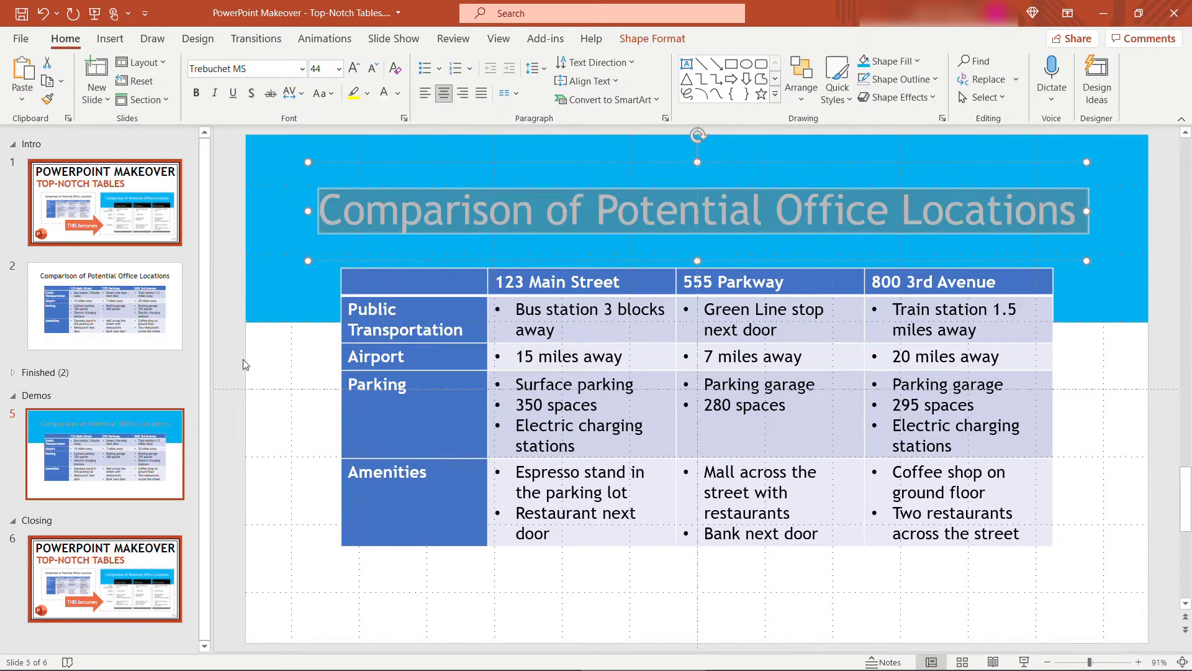
pyautogui.click(242, 365)
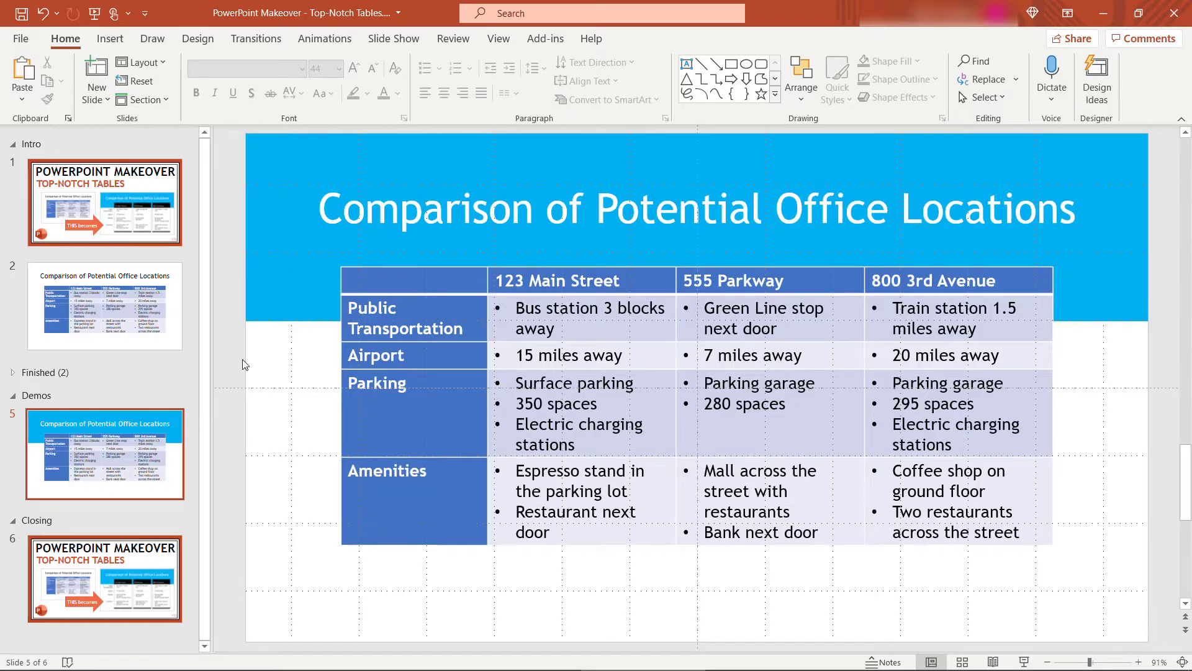
# Step: Move the table down and to the left so that it sits partly off the slide, clear of the blue banner
pyautogui.click(459, 268)
pyautogui.moveTo(459, 267); pyautogui.dragTo(343, 413)
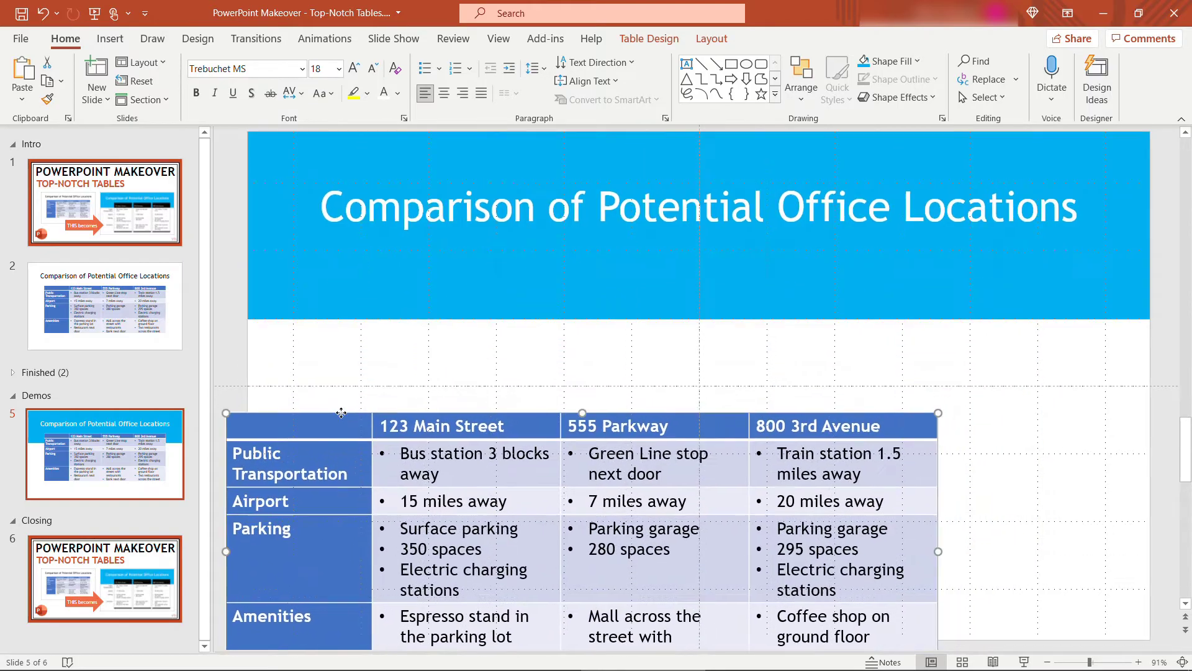
pyautogui.click(1047, 662)
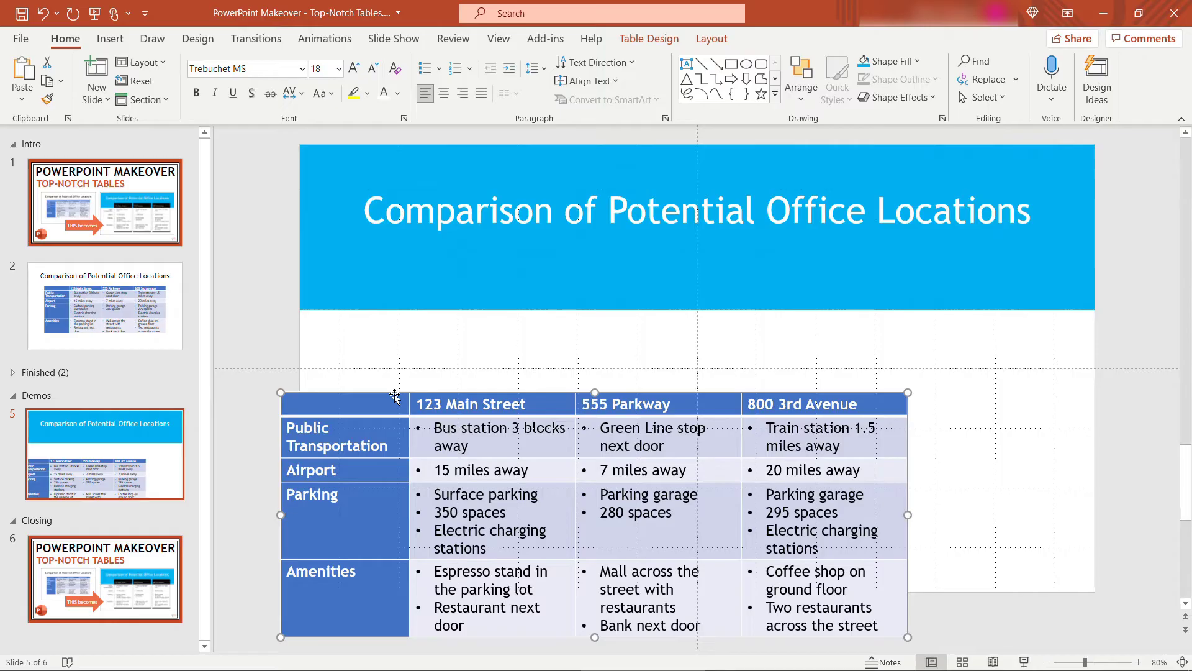
pyautogui.moveTo(395, 396); pyautogui.dragTo(340, 396)
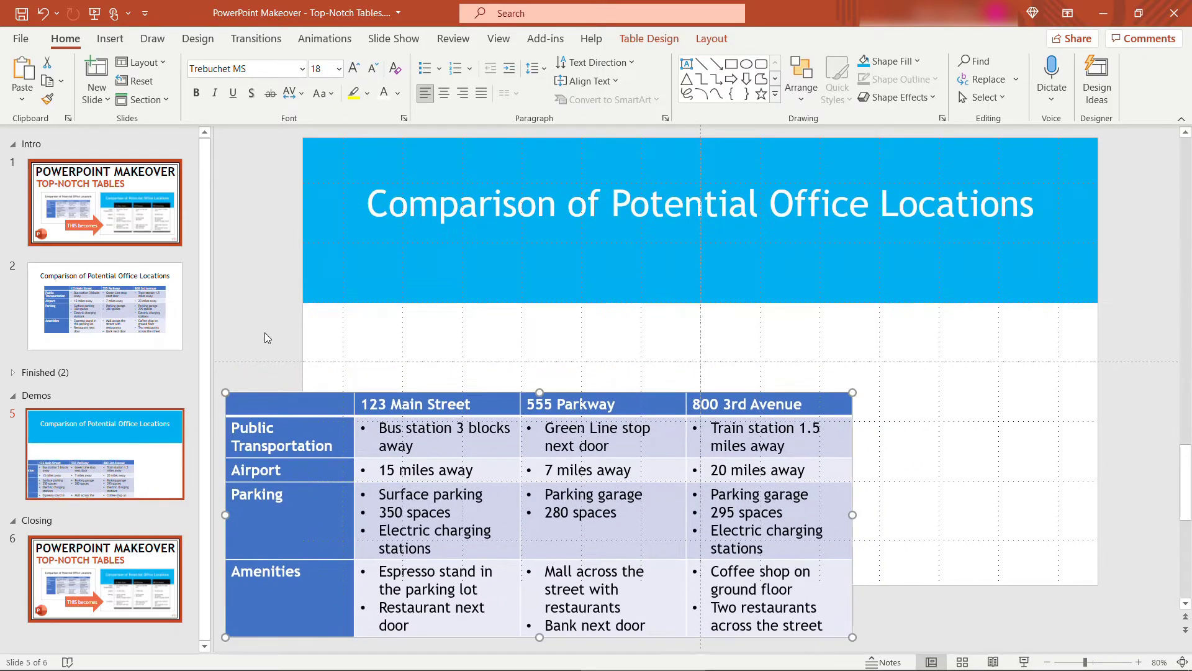
pyautogui.click(265, 334)
# Step: Draw an upright rectangle about 3.2" wide and 5" high, starting below the title and overlapping the banner and table
pyautogui.click(110, 39)
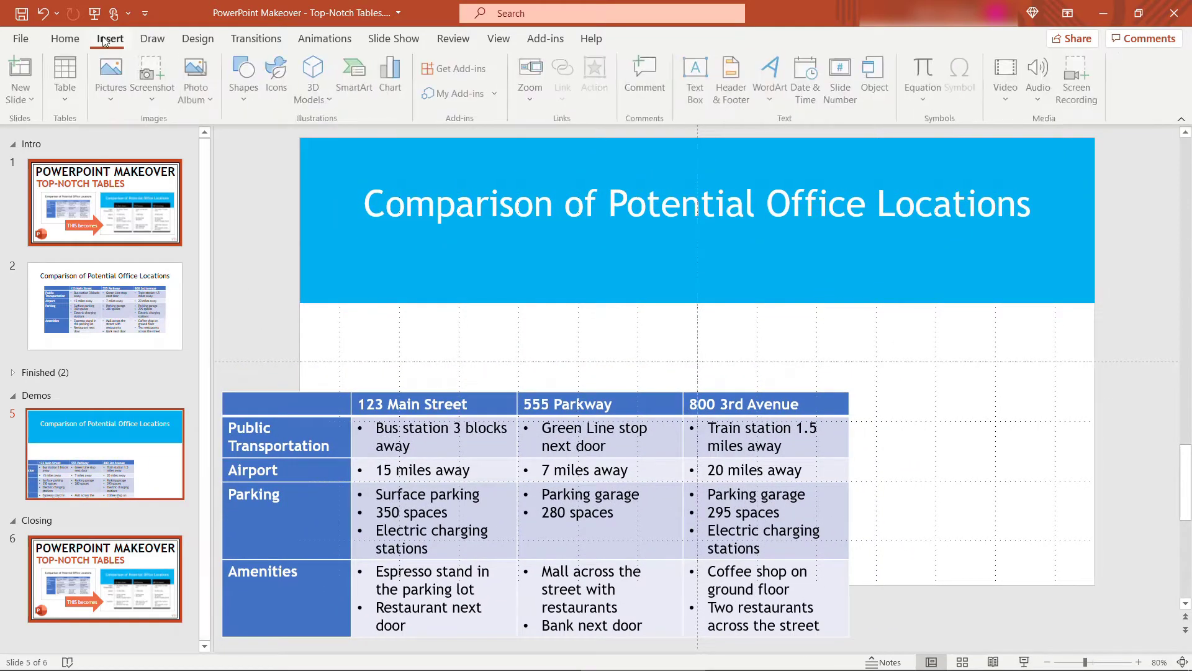
pyautogui.click(242, 75)
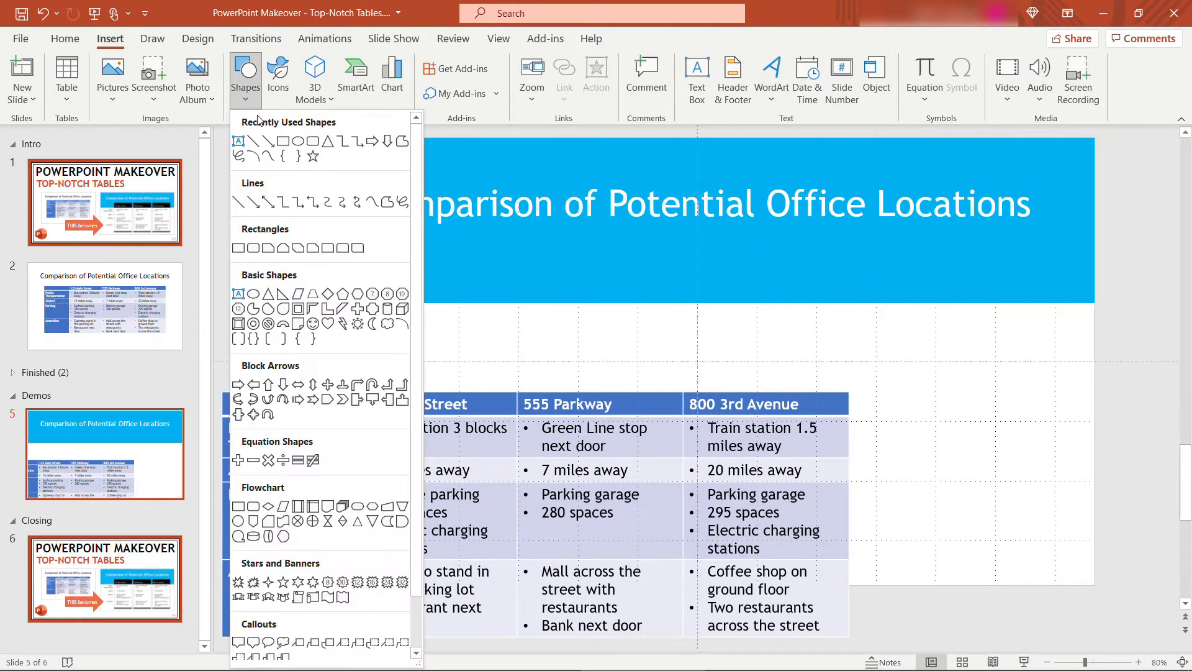
pyautogui.click(283, 141)
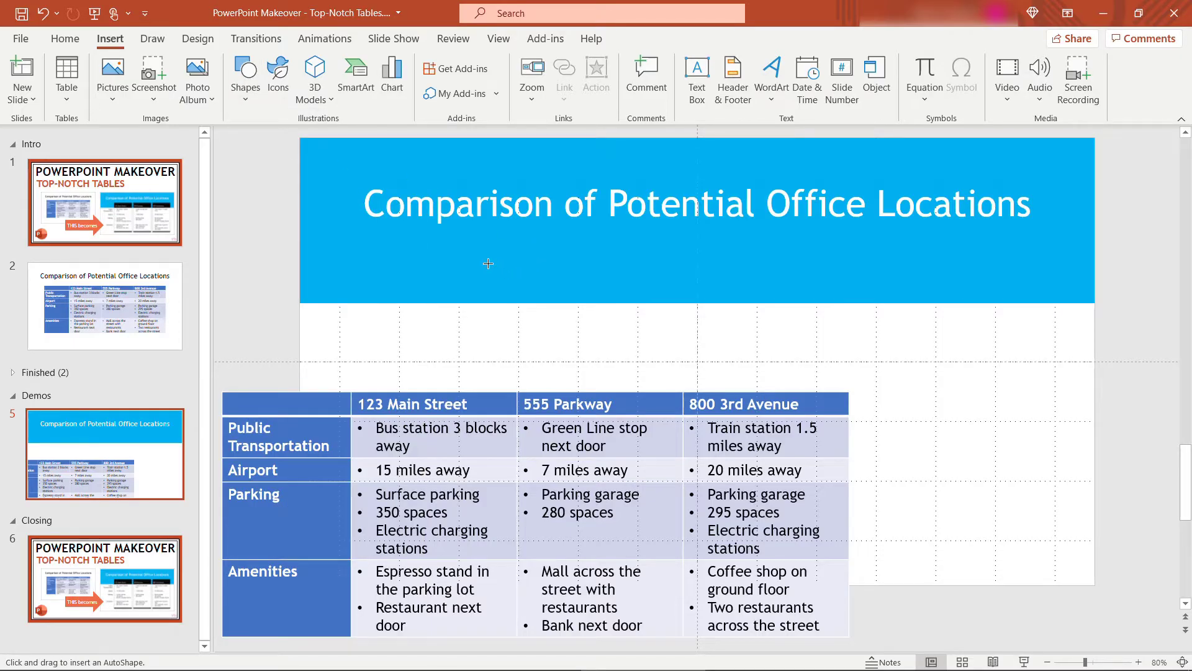
pyautogui.moveTo(450, 264); pyautogui.dragTo(640, 562)
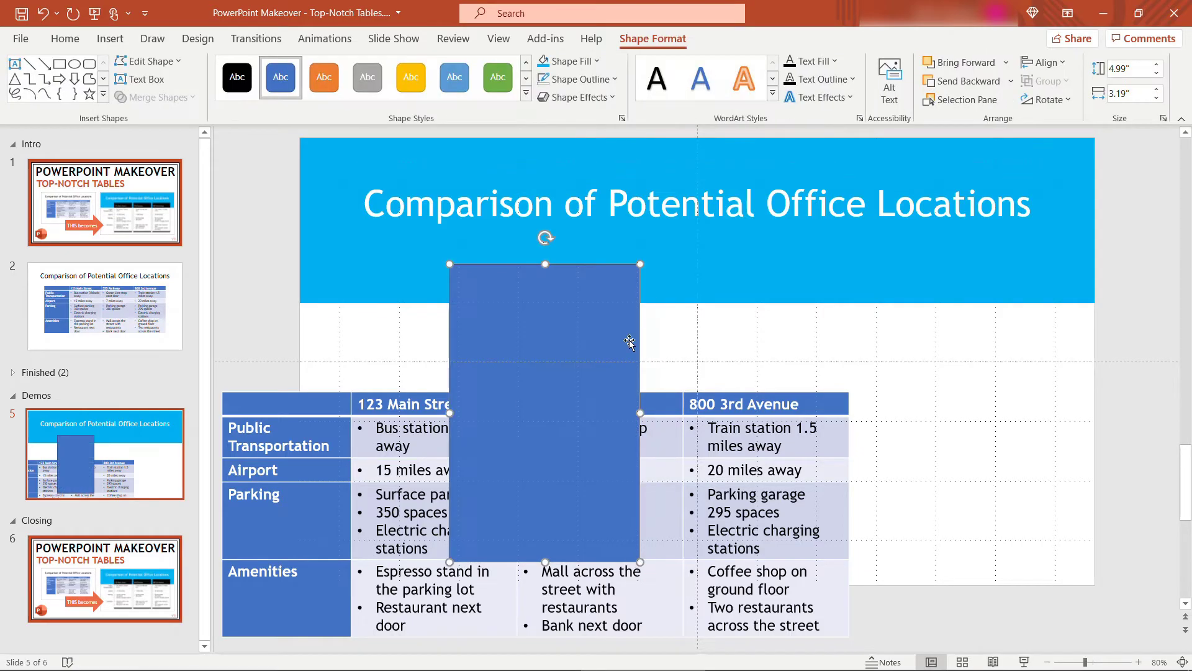
# Step: Set the upright rectangle's height to 5" and its width to 3.15"
pyautogui.click(1136, 69)
pyautogui.write('5')
pyautogui.press('Return')
pyautogui.click(1126, 94)
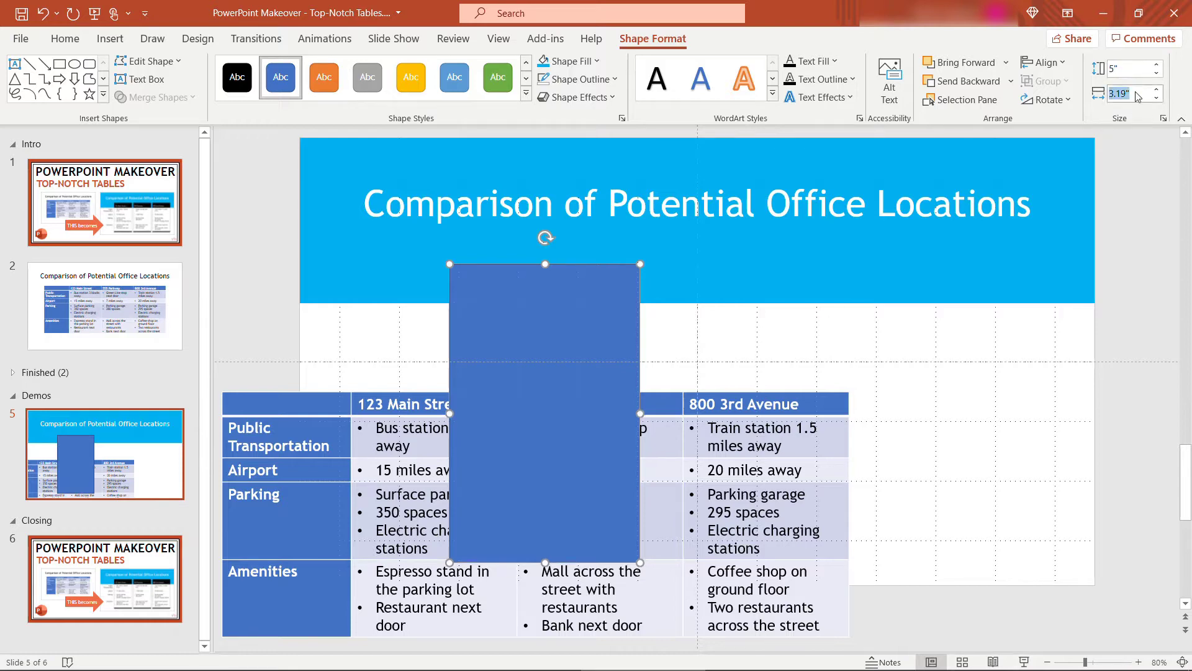
pyautogui.write('3.15')
pyautogui.press('Return')
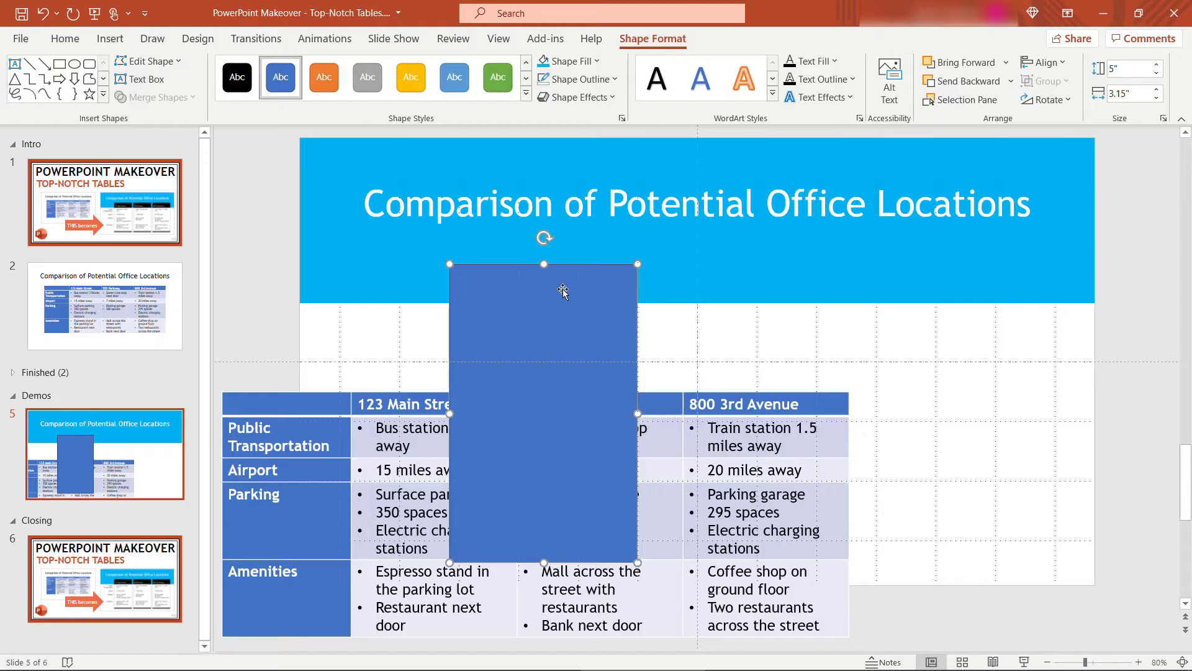
# Step: Fill the upright rectangle with black and remove its outline
pyautogui.click(596, 61)
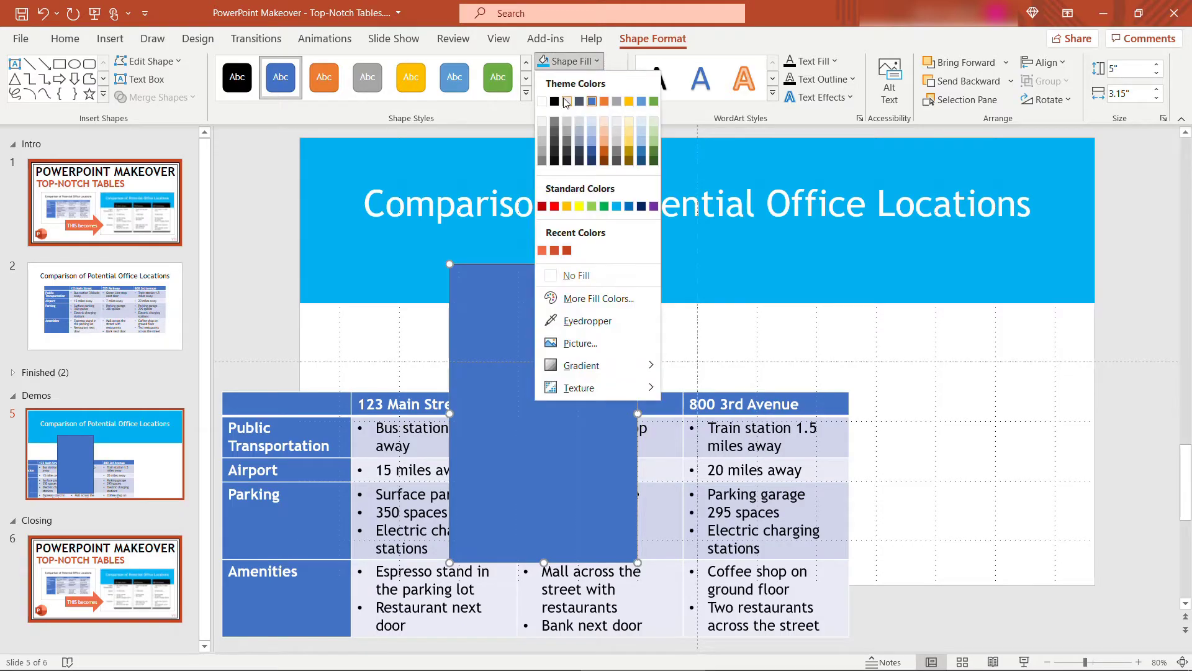
pyautogui.click(554, 102)
pyautogui.click(606, 79)
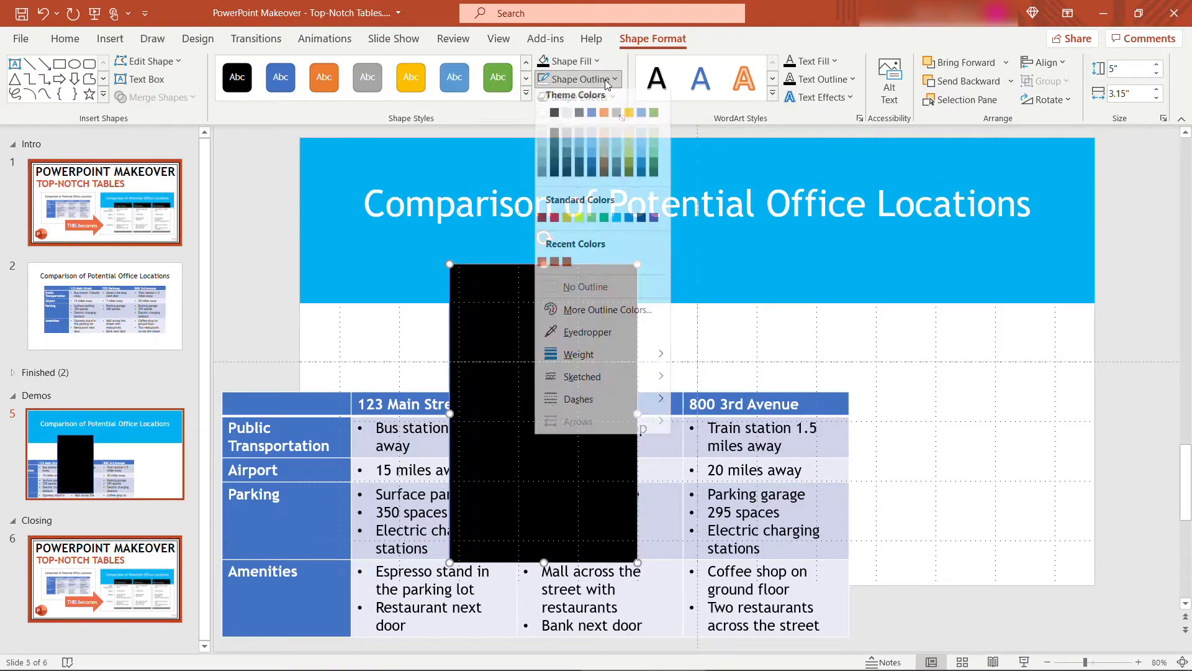
pyautogui.click(568, 289)
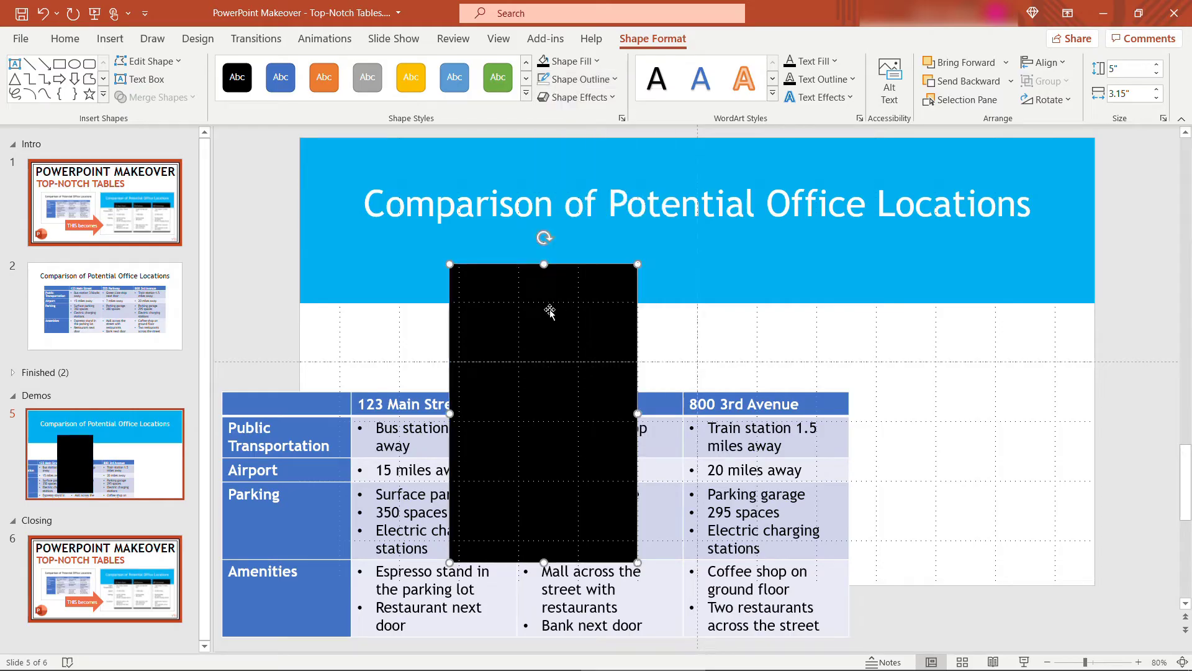
# Step: Place two copies of the black rectangle in an evenly spaced row to its right, and reselect the first one
pyautogui.moveTo(550, 310); pyautogui.dragTo(923, 322)
pyautogui.click(557, 308)
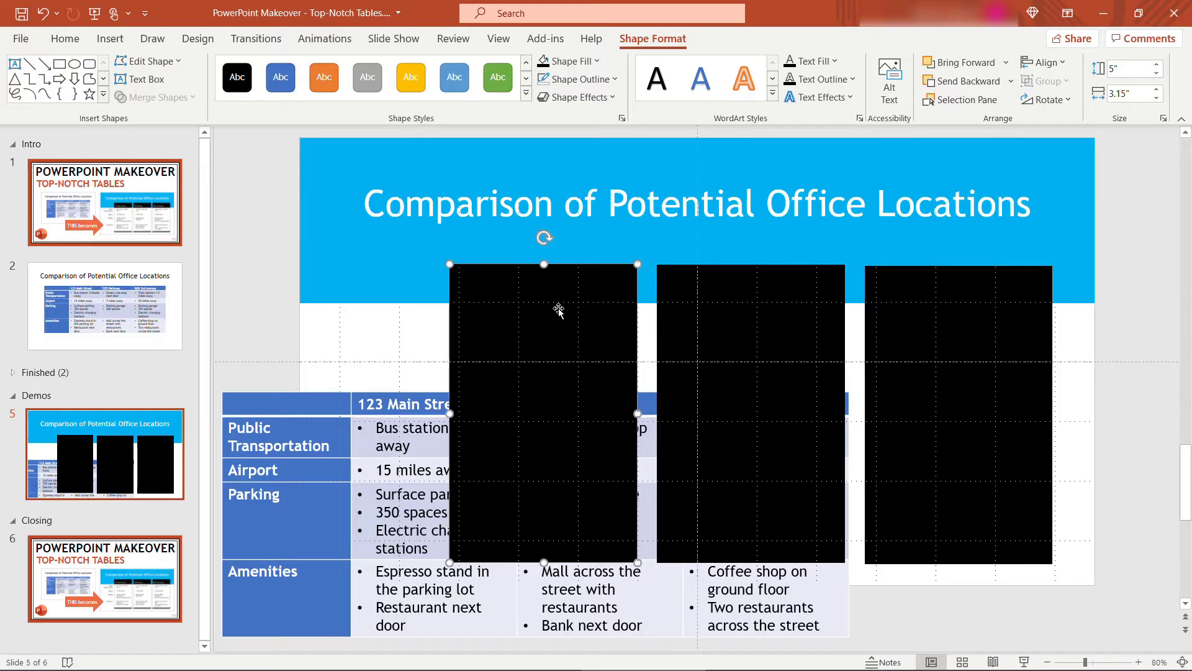
# Step: Enter the first office location's street address from the table header in the first black rectangle and left-align the text
pyautogui.rightClick(558, 308)
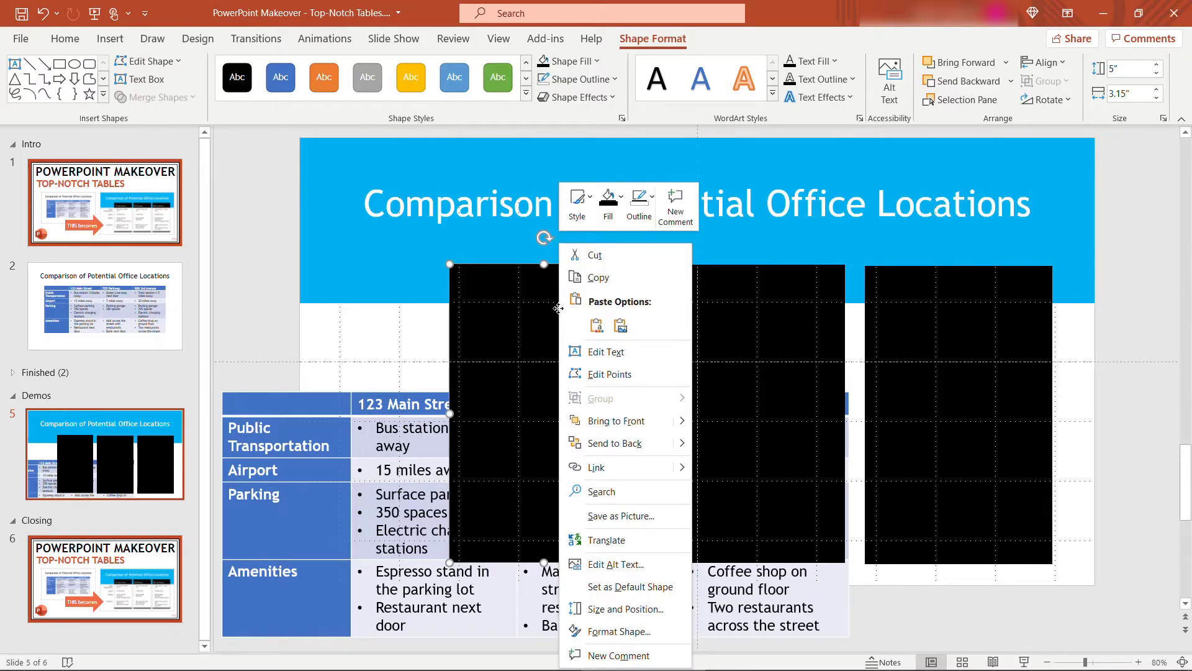
pyautogui.click(606, 352)
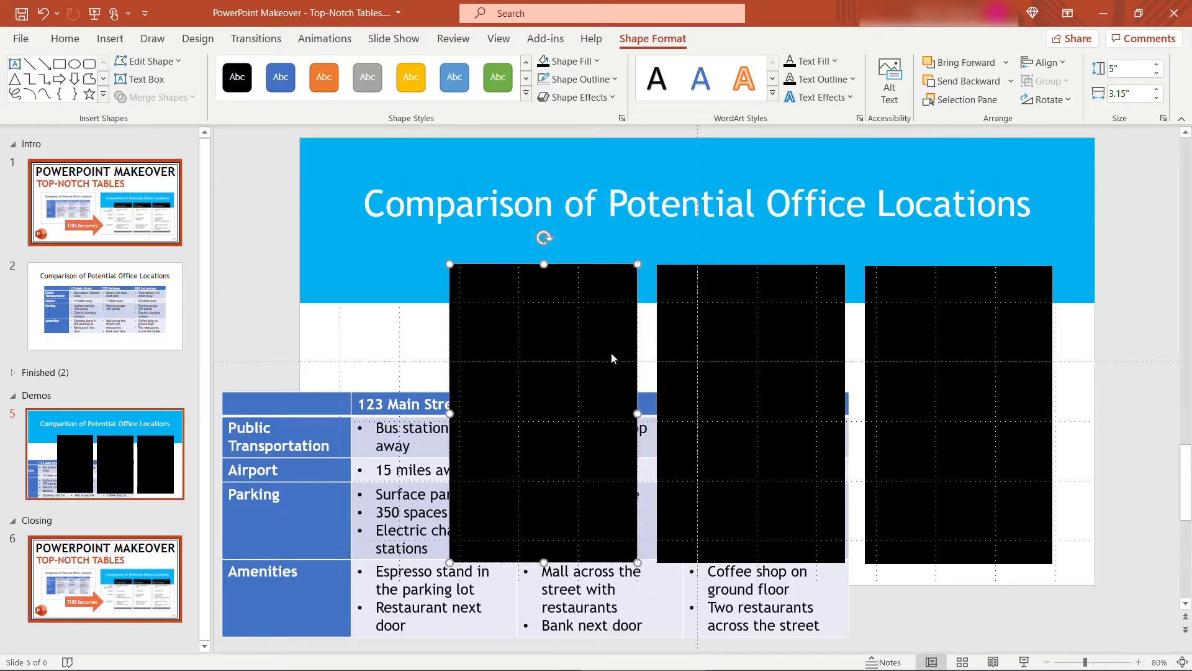
pyautogui.write('123 Main STreet')
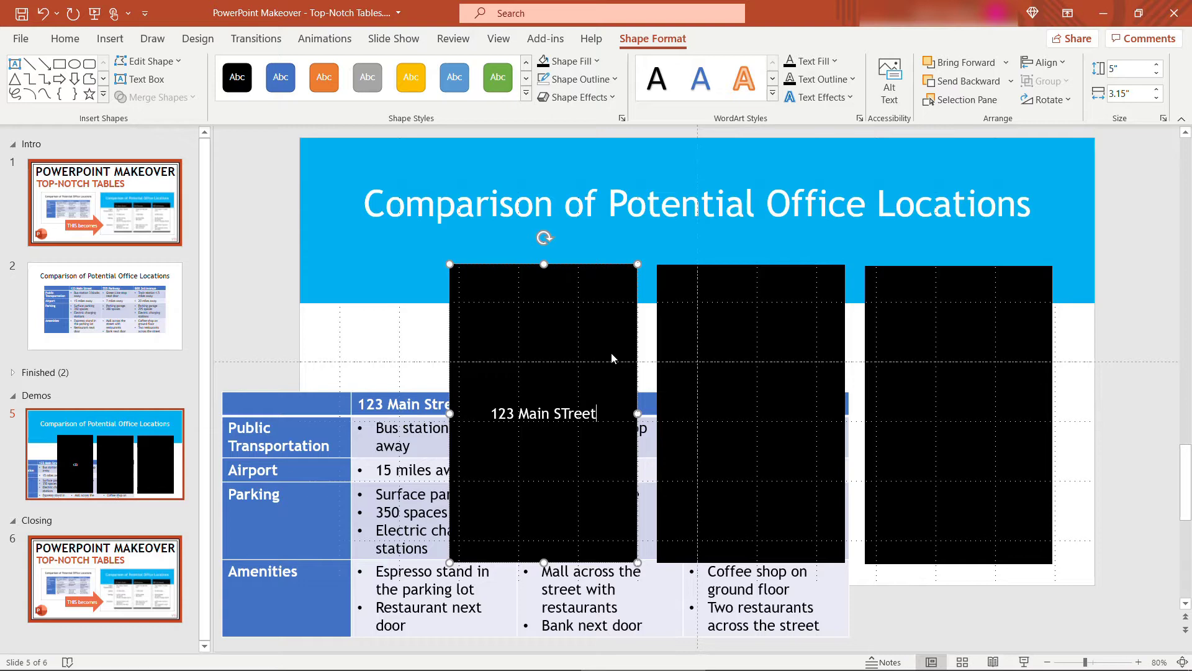
pyautogui.press('Escape')
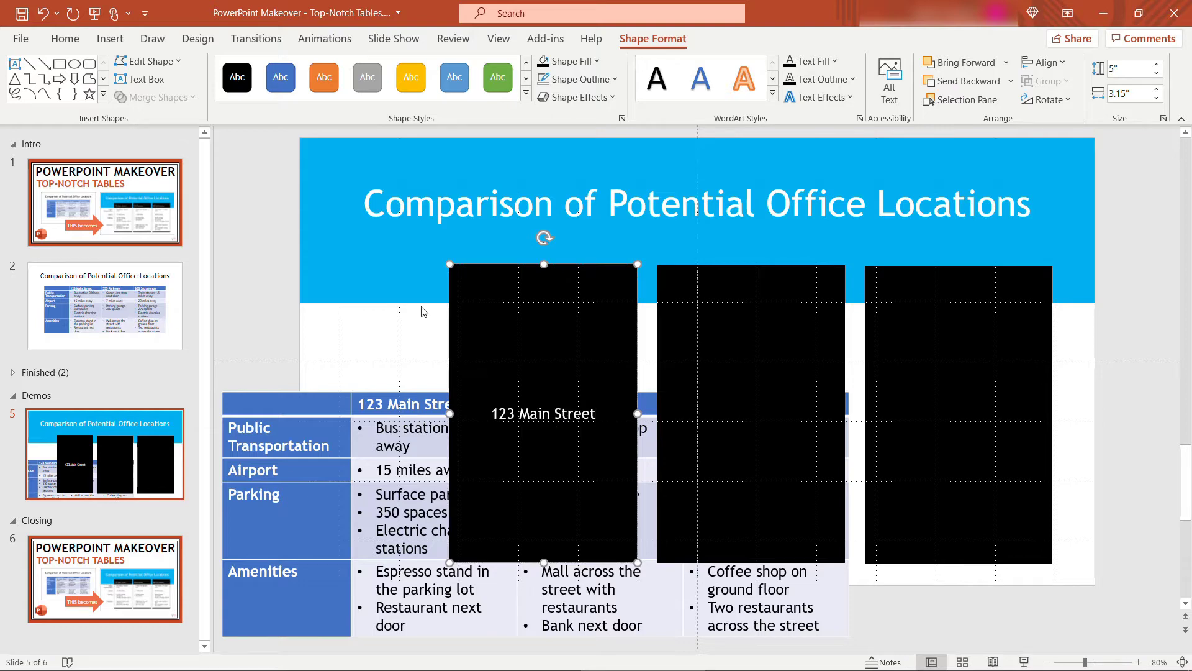
pyautogui.click(65, 39)
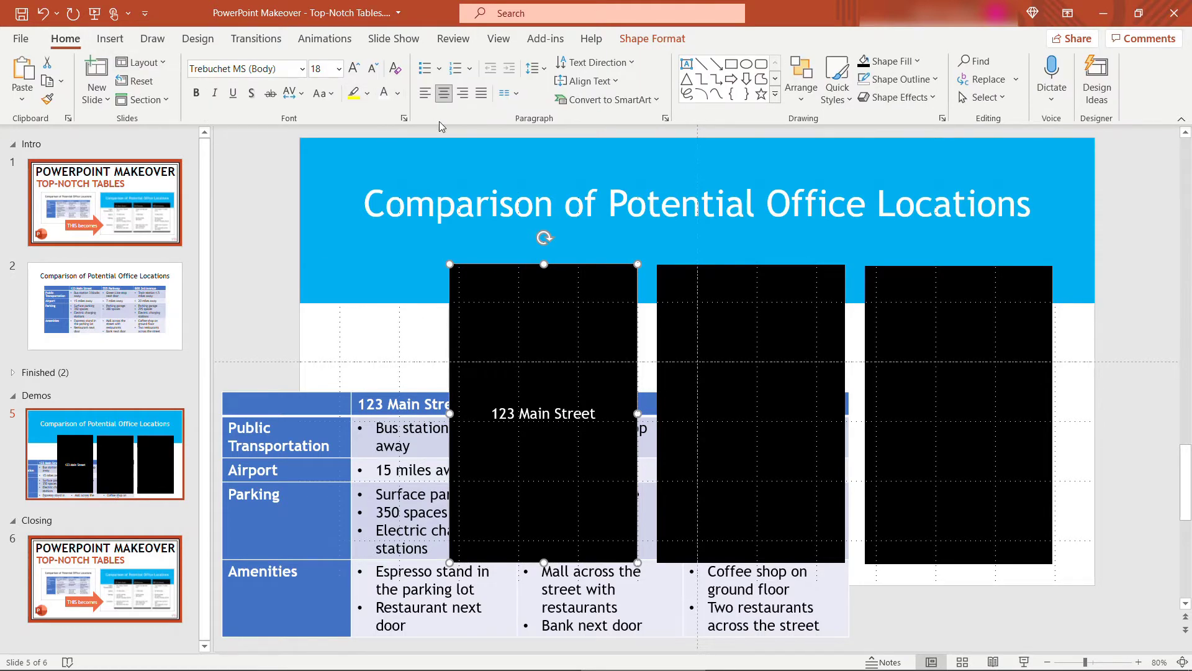
pyautogui.click(425, 96)
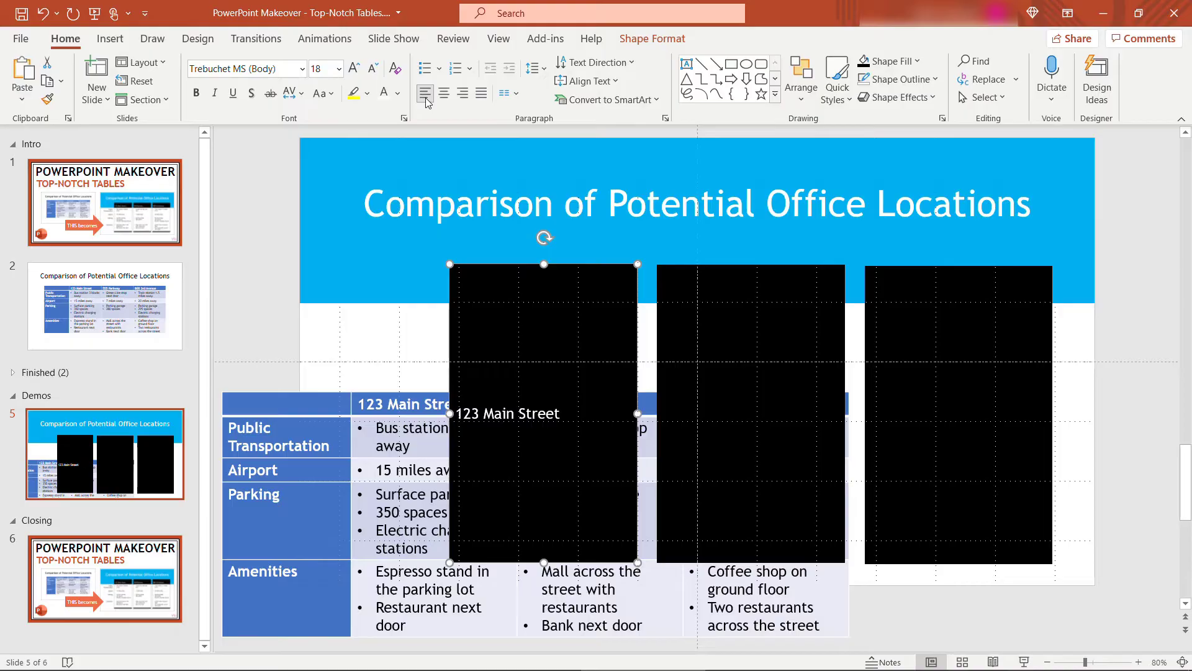
# Step: Set the vertical alignment of the text in the first black rectangle to Top
pyautogui.rightClick(483, 307)
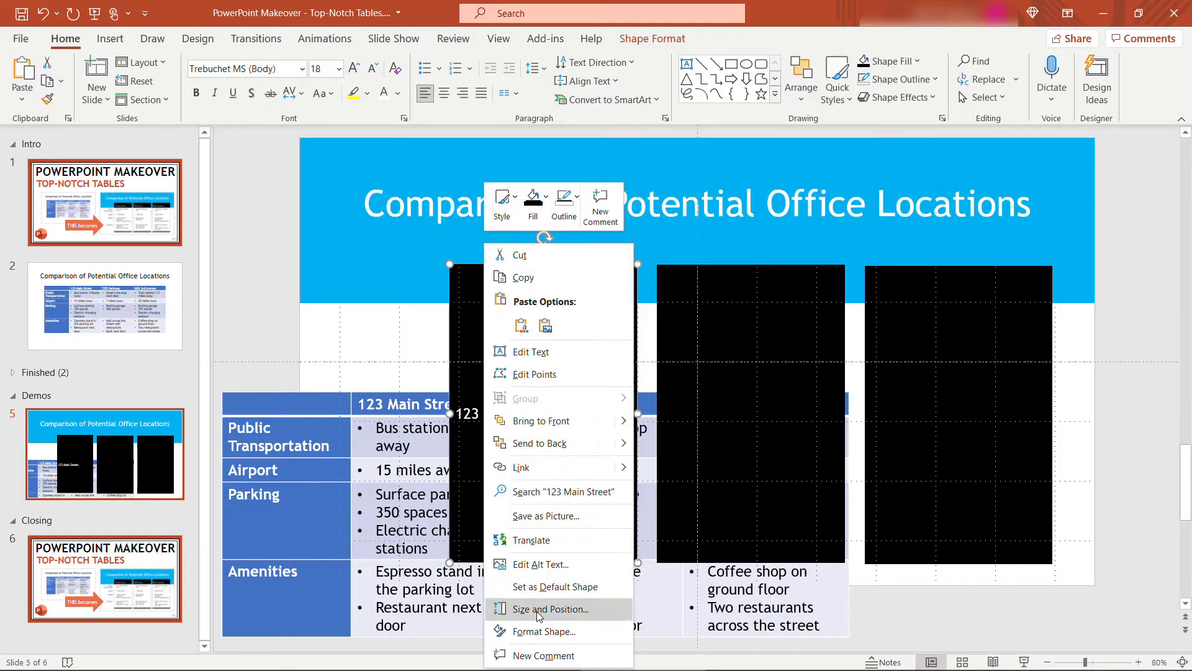
pyautogui.click(540, 631)
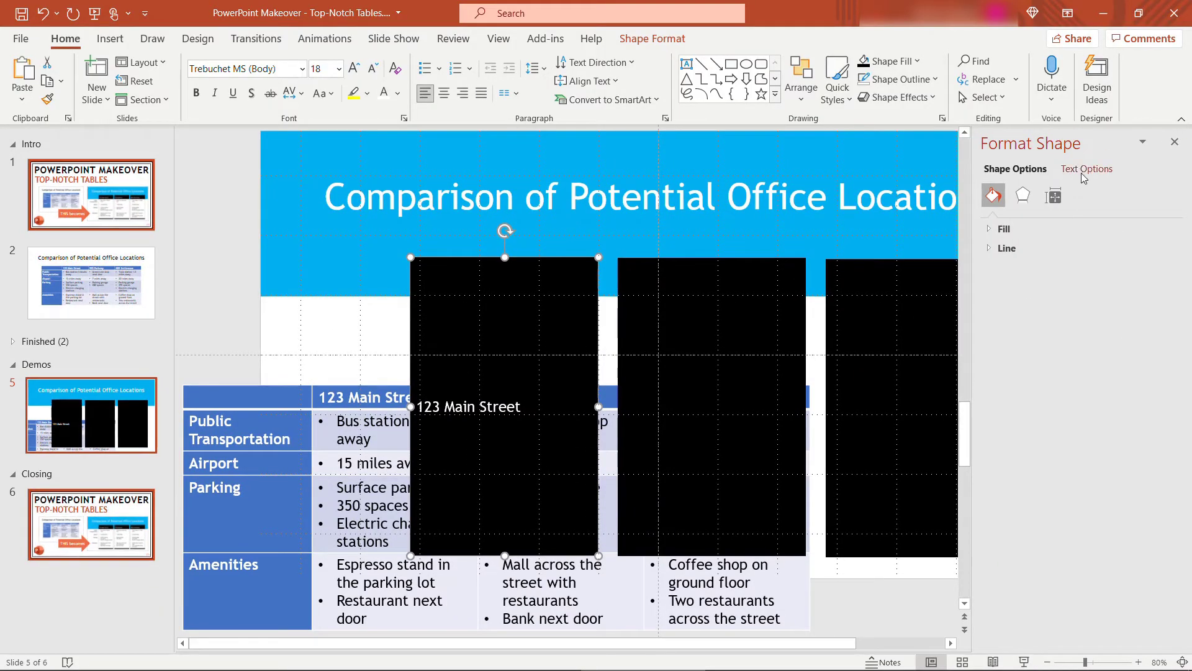
pyautogui.click(1084, 169)
pyautogui.click(1053, 196)
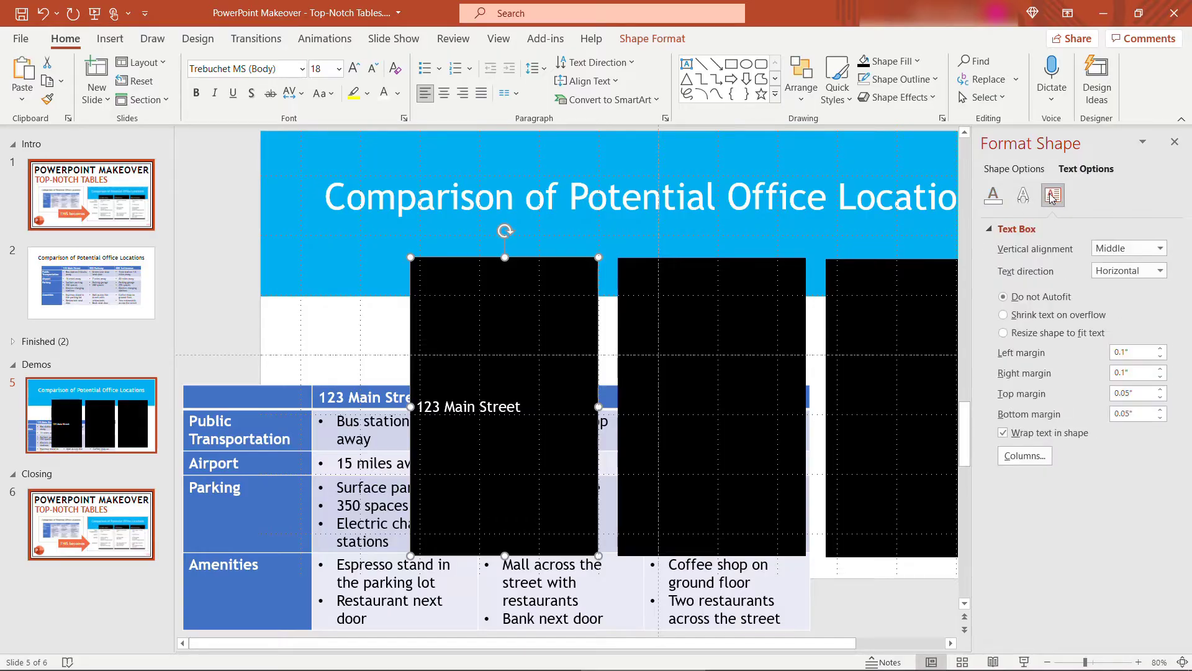
pyautogui.click(1128, 249)
pyautogui.click(1117, 274)
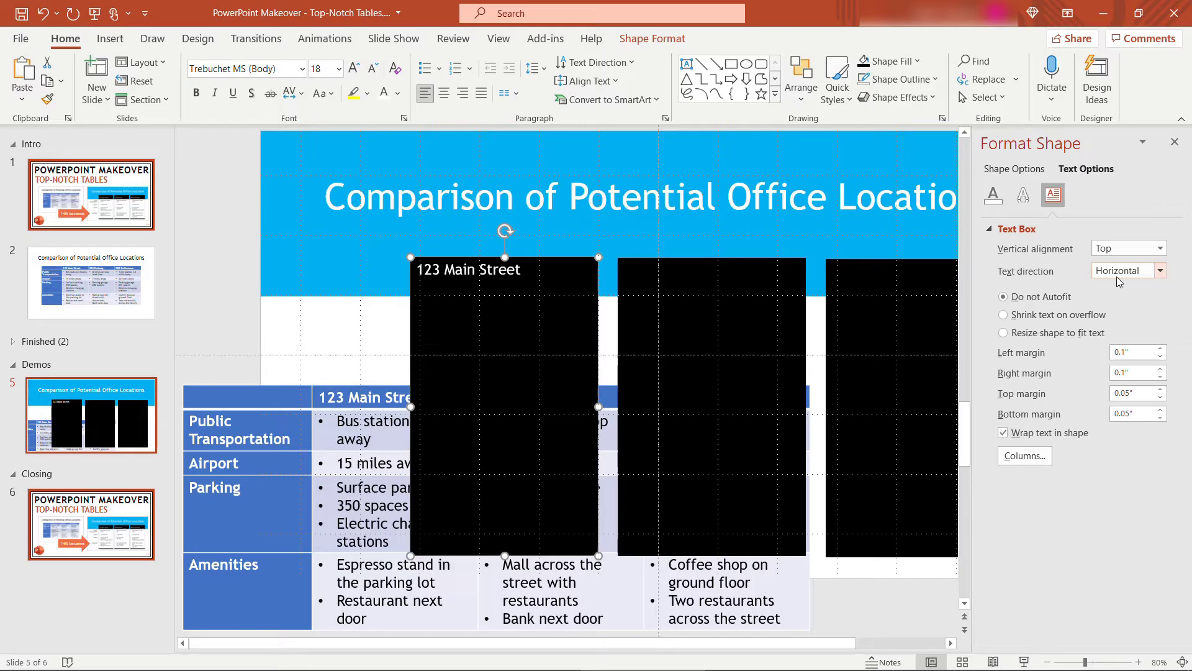
# Step: Set the first black rectangle's text margins to 0.35" at the top and 0.12" on the left
pyautogui.click(1161, 390)
pyautogui.click(1160, 389)
pyautogui.click(1161, 390)
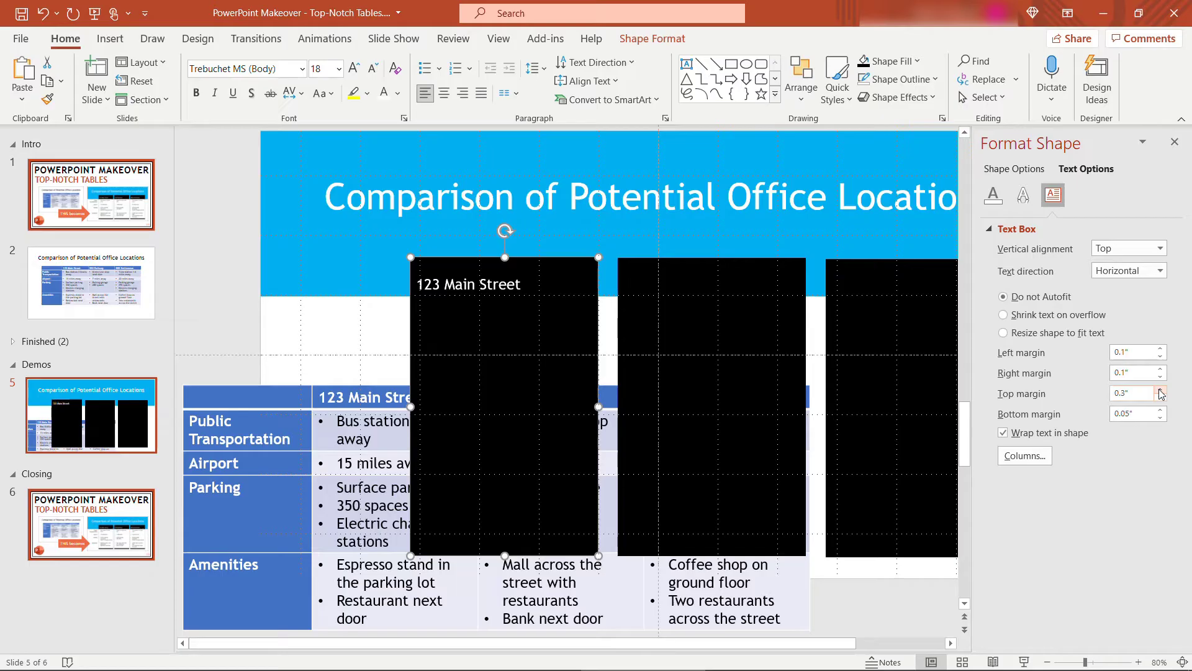
pyautogui.click(1125, 395)
pyautogui.write('5')
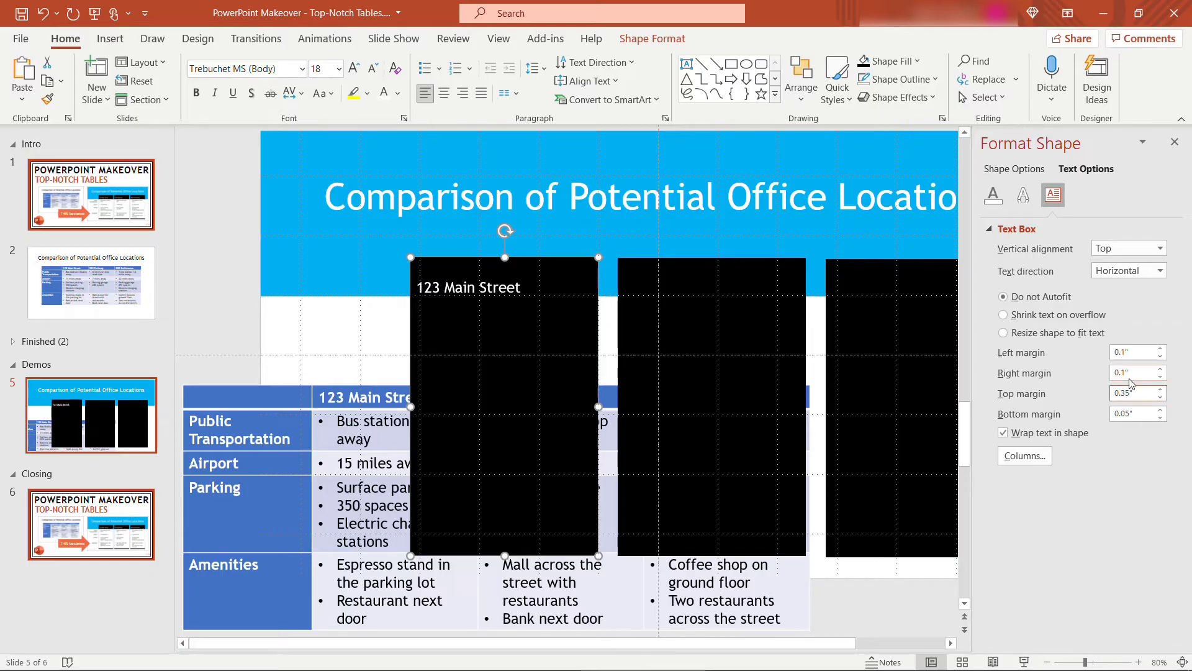
pyautogui.click(1126, 352)
pyautogui.write('2')
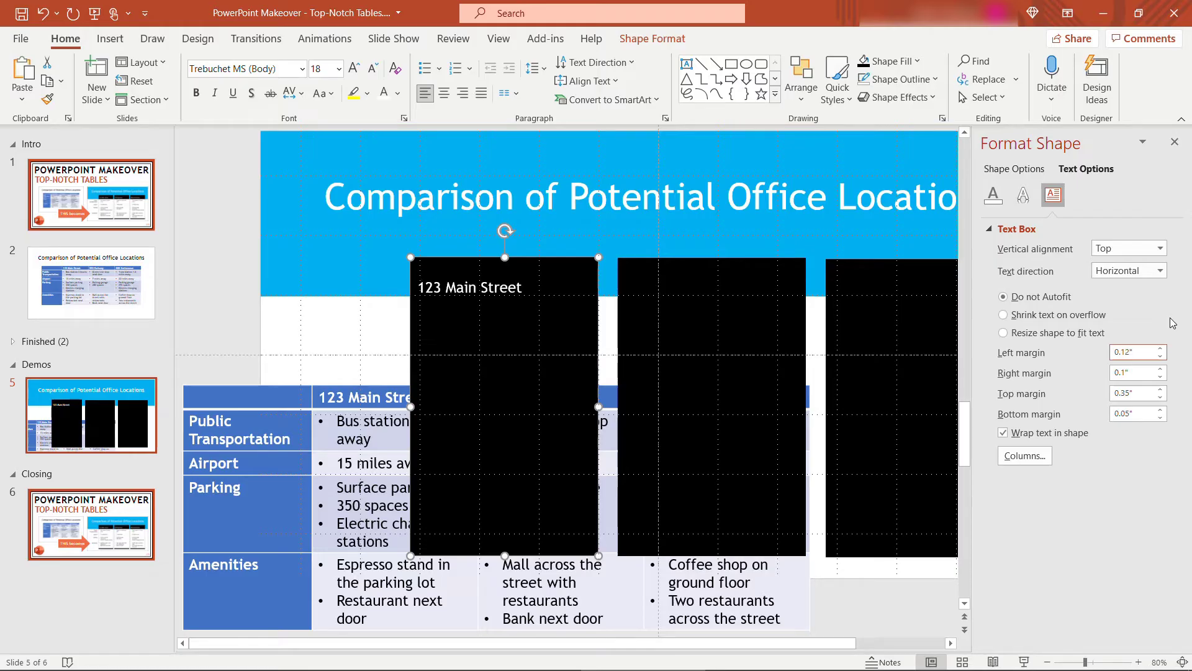
# Step: Move all three black rectangles up slightly, keeping their top edges aligned with each other
pyautogui.click(574, 342)
pyautogui.press('Up')
pyautogui.press('Up')
pyautogui.press('Up')
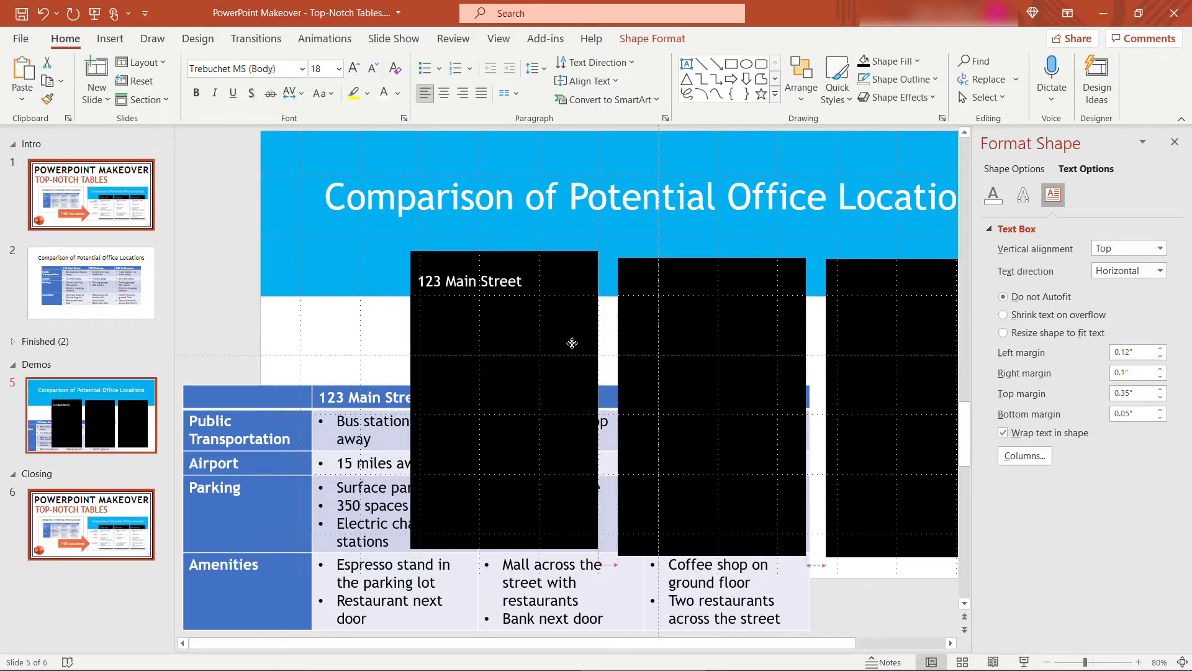
pyautogui.moveTo(692, 325); pyautogui.dragTo(694, 319)
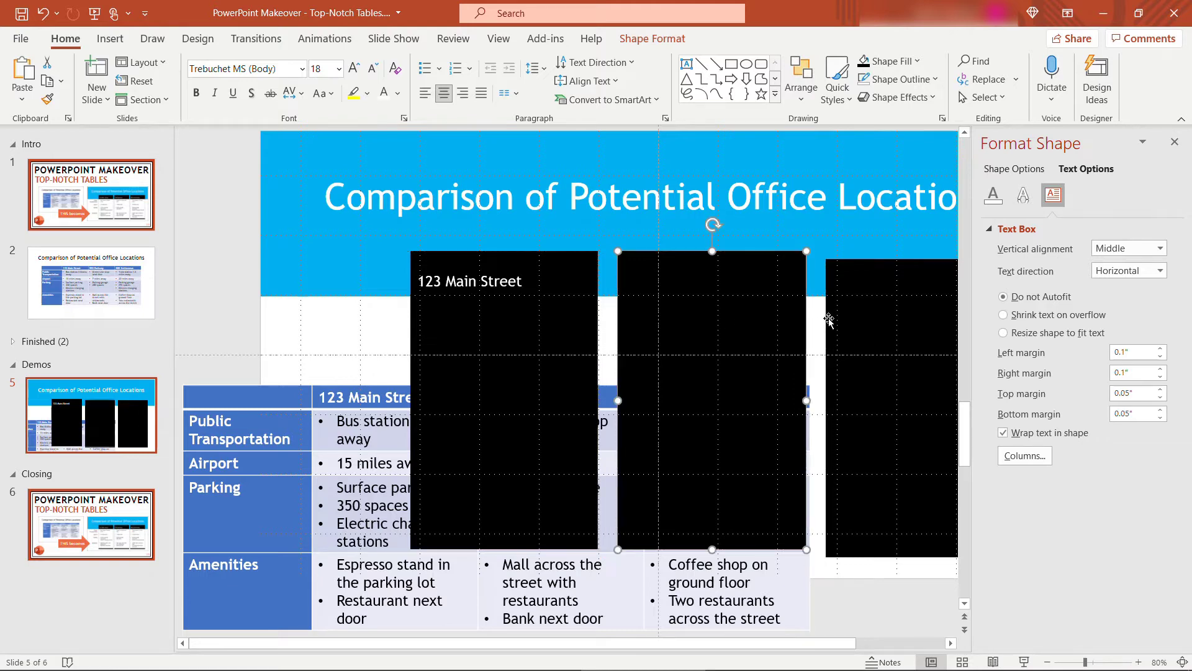
pyautogui.moveTo(829, 319); pyautogui.dragTo(859, 302)
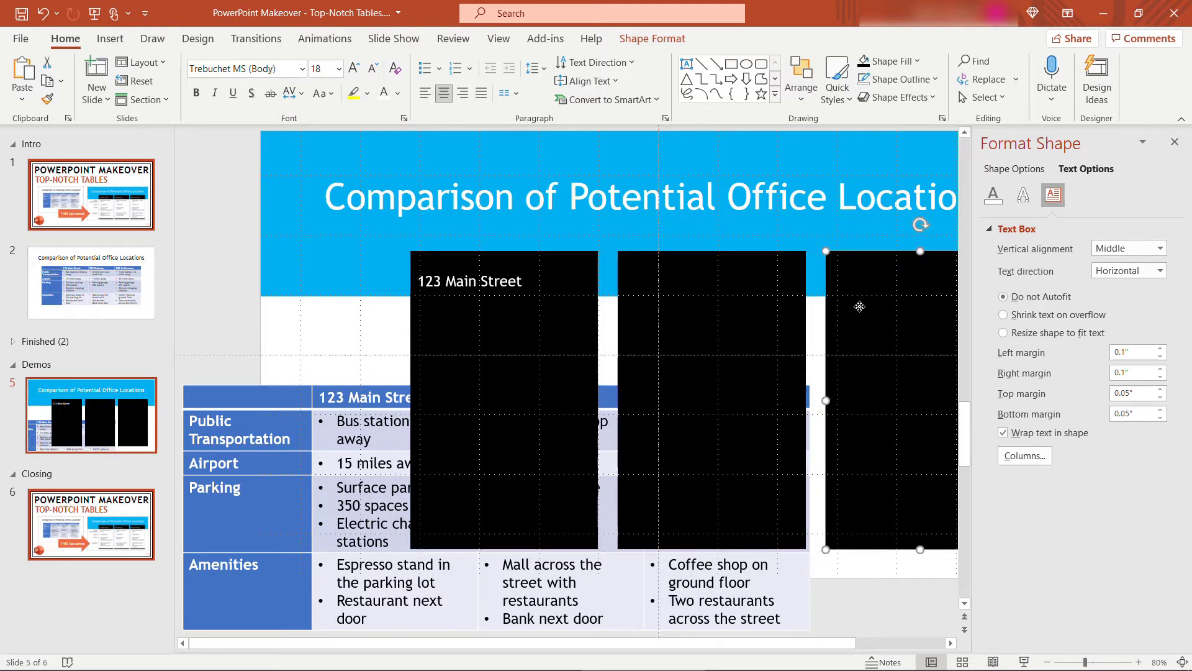
# Step: Copy the first black rectangle's formatting to the second and third rectangles with Format Painter
pyautogui.click(466, 261)
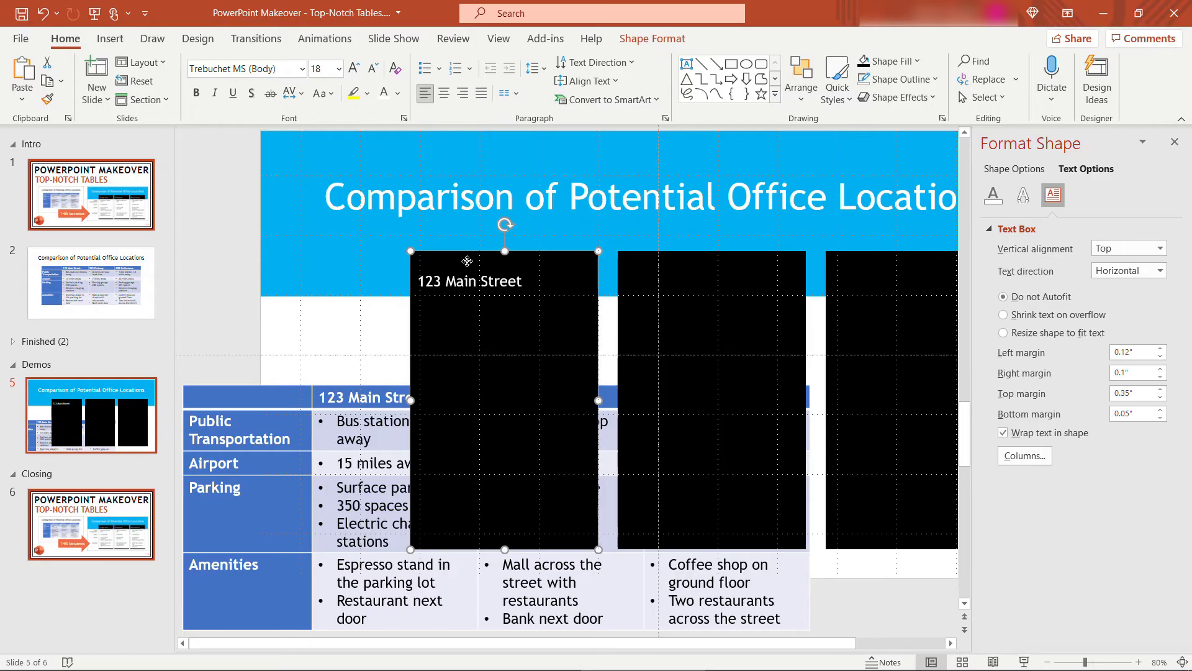
pyautogui.click(47, 99)
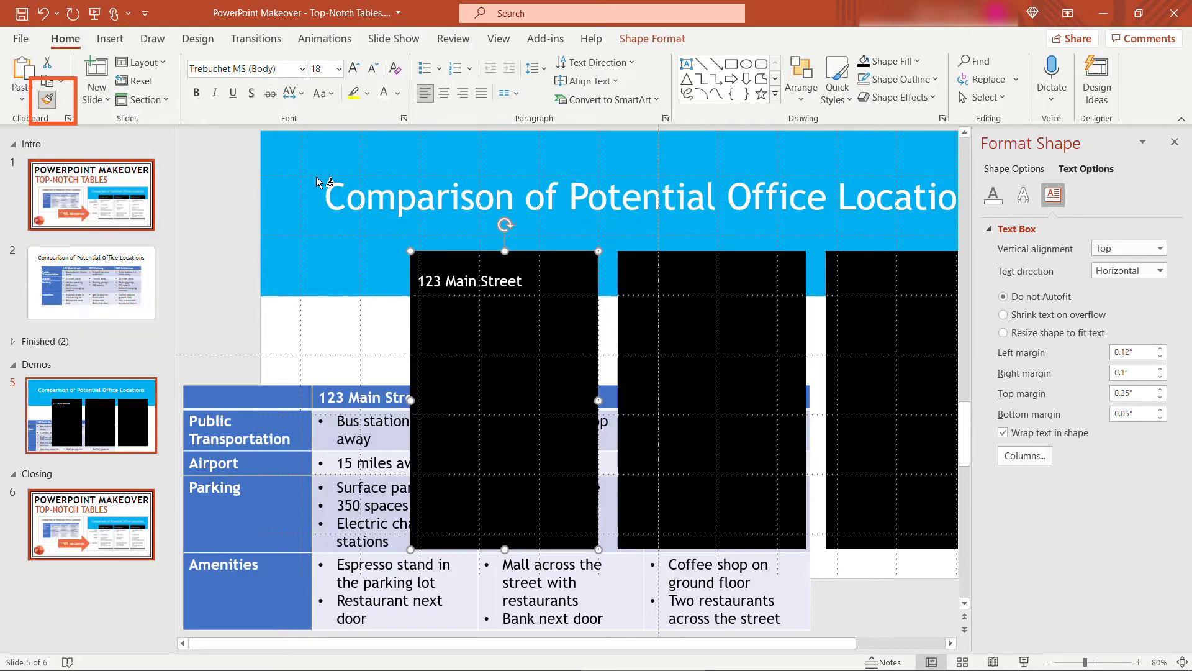
pyautogui.click(643, 267)
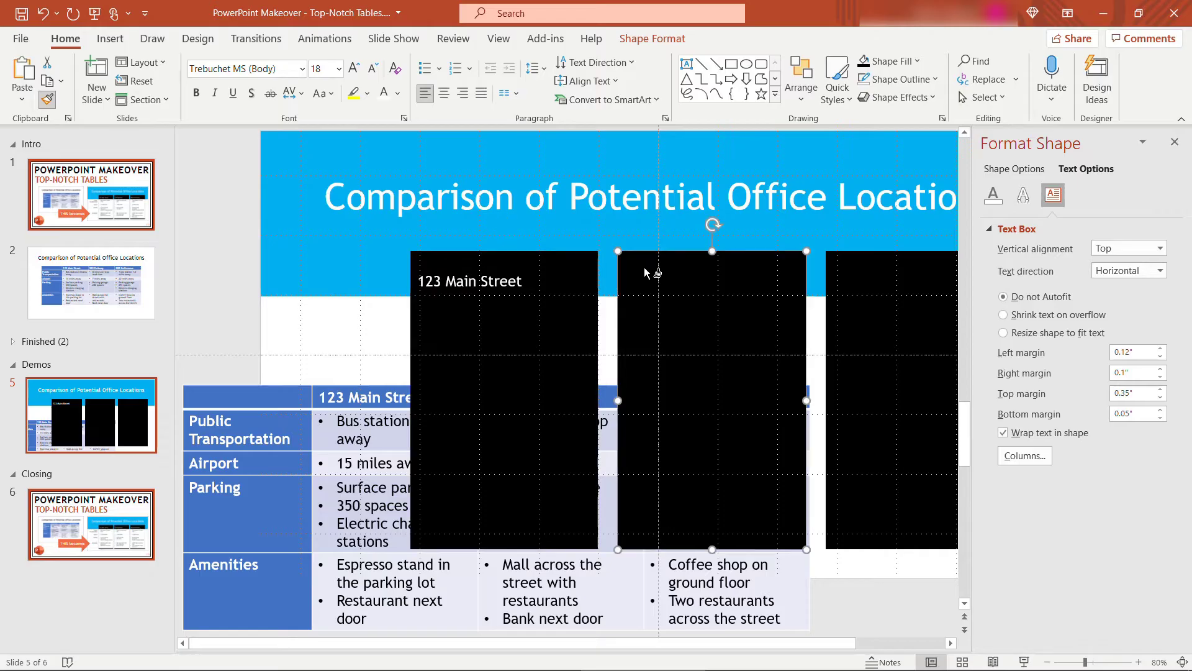
pyautogui.click(848, 266)
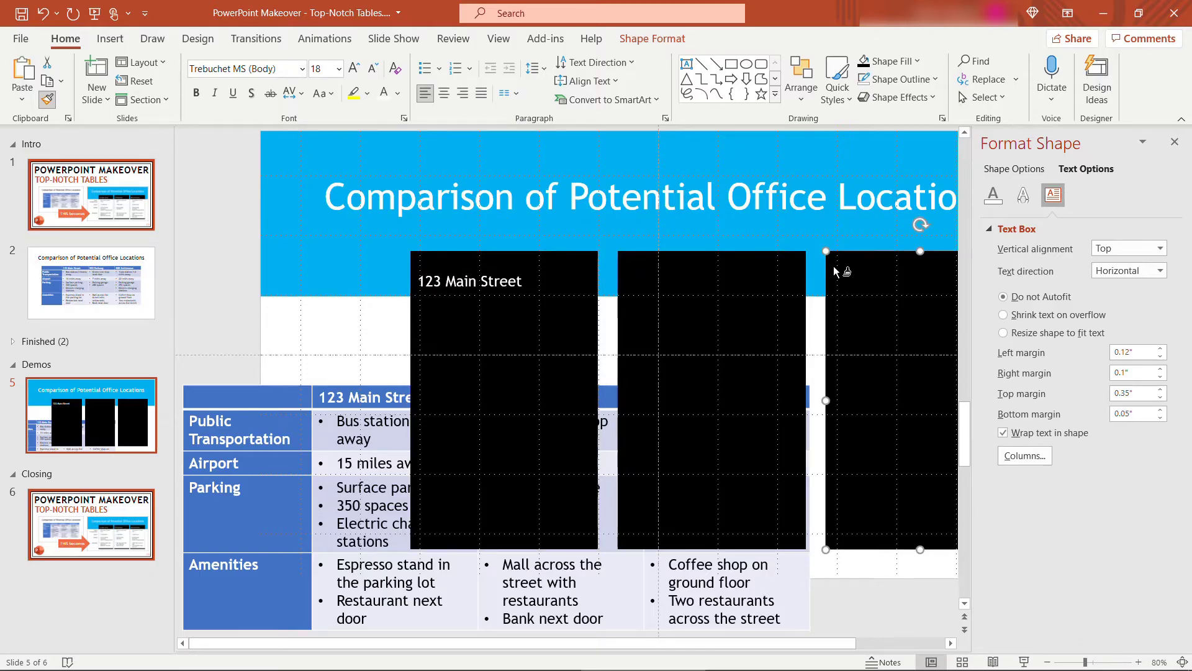
pyautogui.press('Escape')
# Step: Enter the second office location's street address in the middle black rectangle
pyautogui.click(671, 287)
pyautogui.rightClick(671, 288)
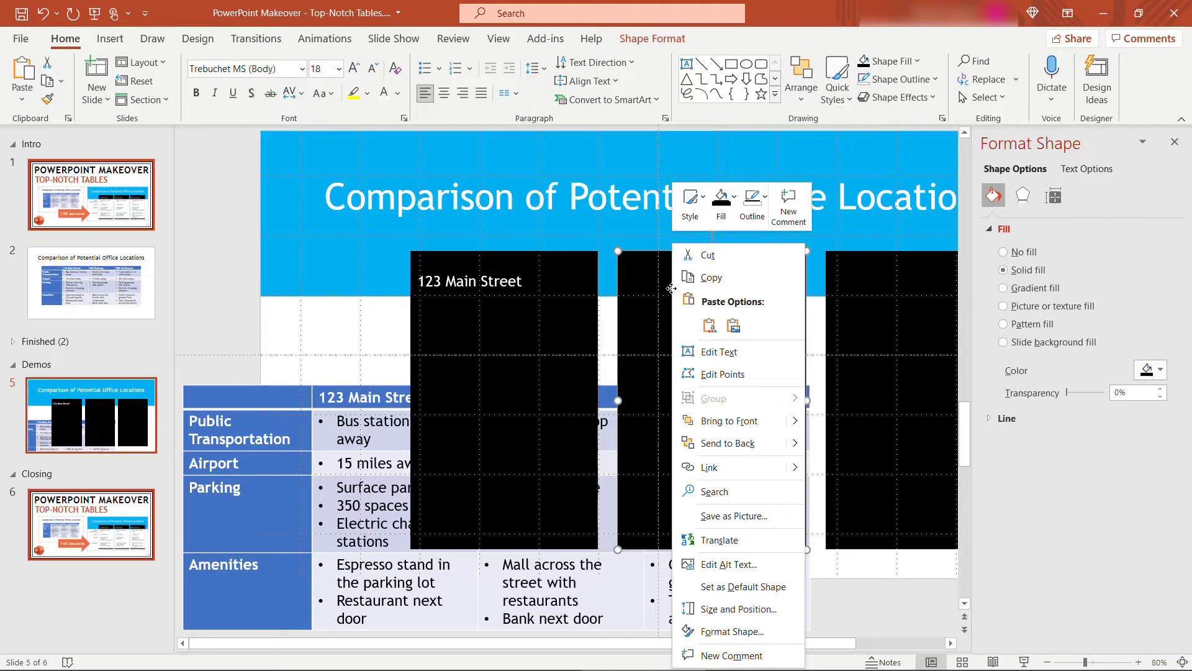
pyautogui.click(714, 348)
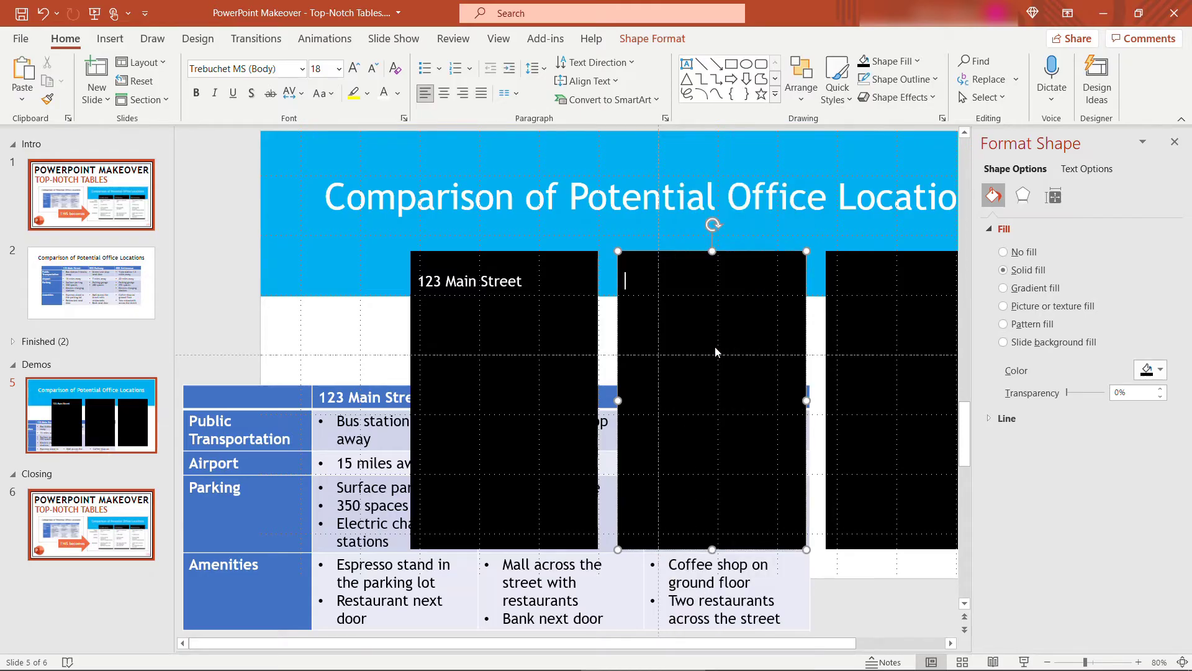
pyautogui.write('555 Pakrway')
pyautogui.press('space')
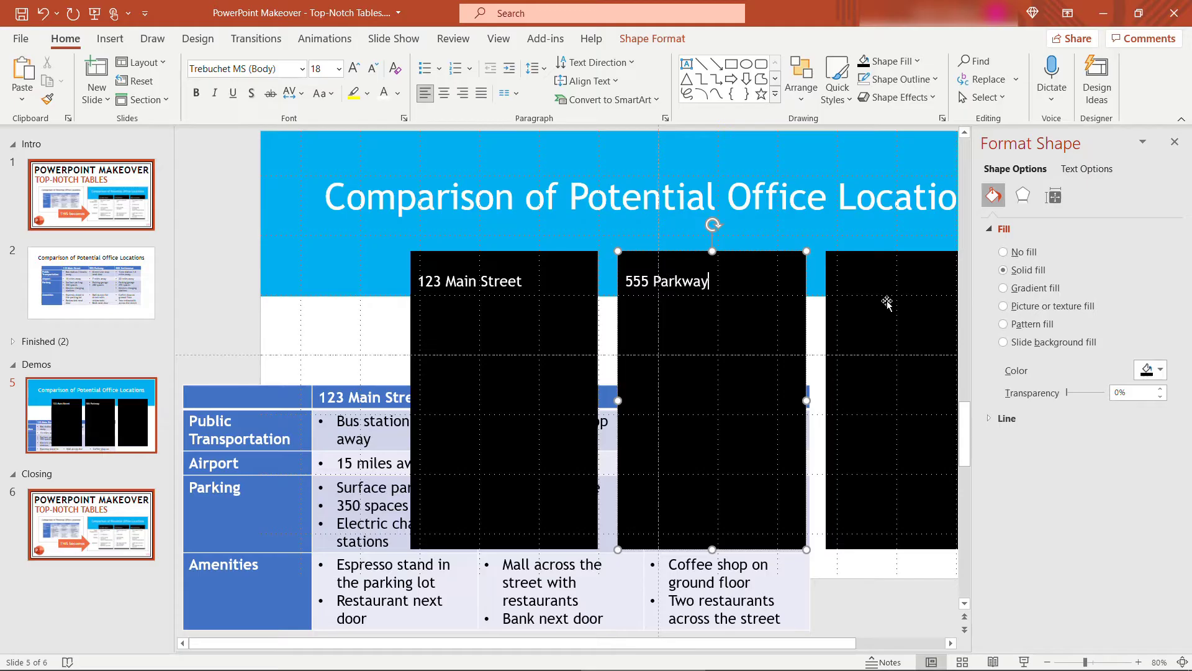
# Step: Enter the third office location's street address in the last black rectangle and close the shape formatting options
pyautogui.rightClick(886, 300)
pyautogui.click(925, 360)
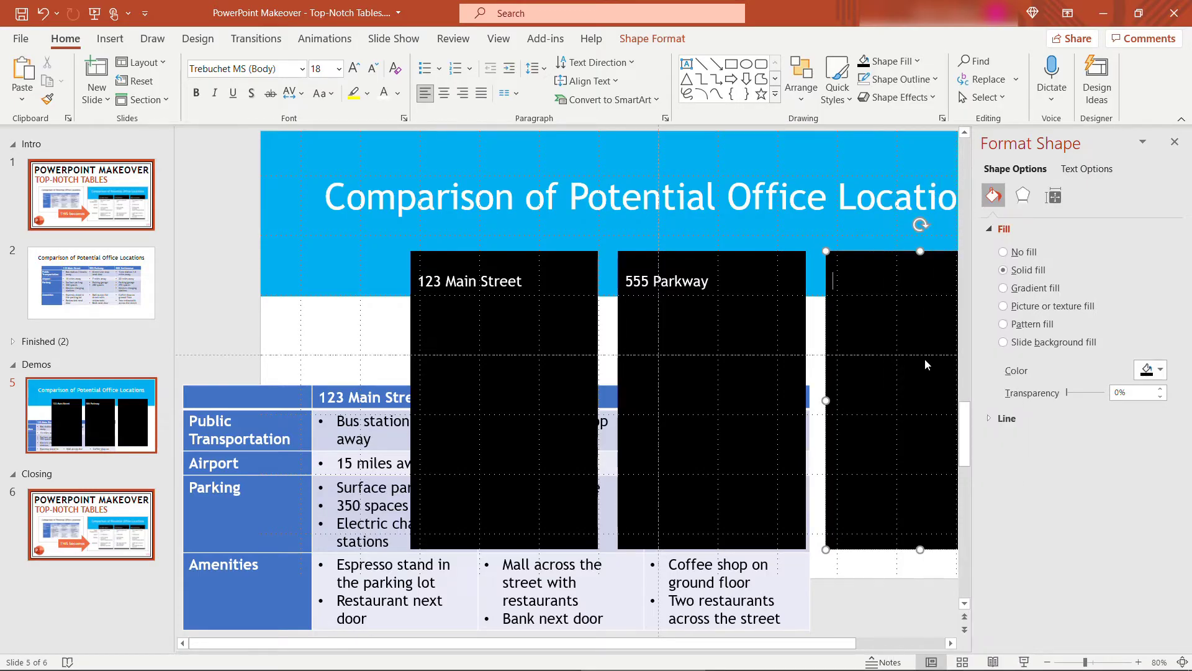
pyautogui.write('800 3rd Avenue')
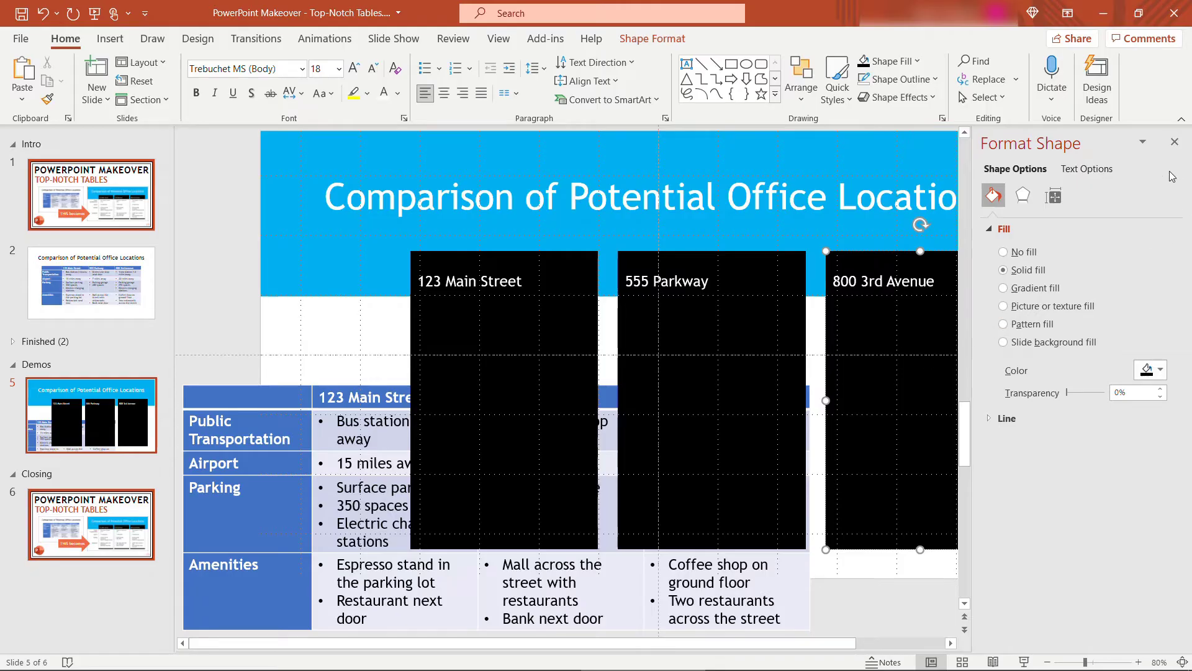
pyautogui.click(1174, 143)
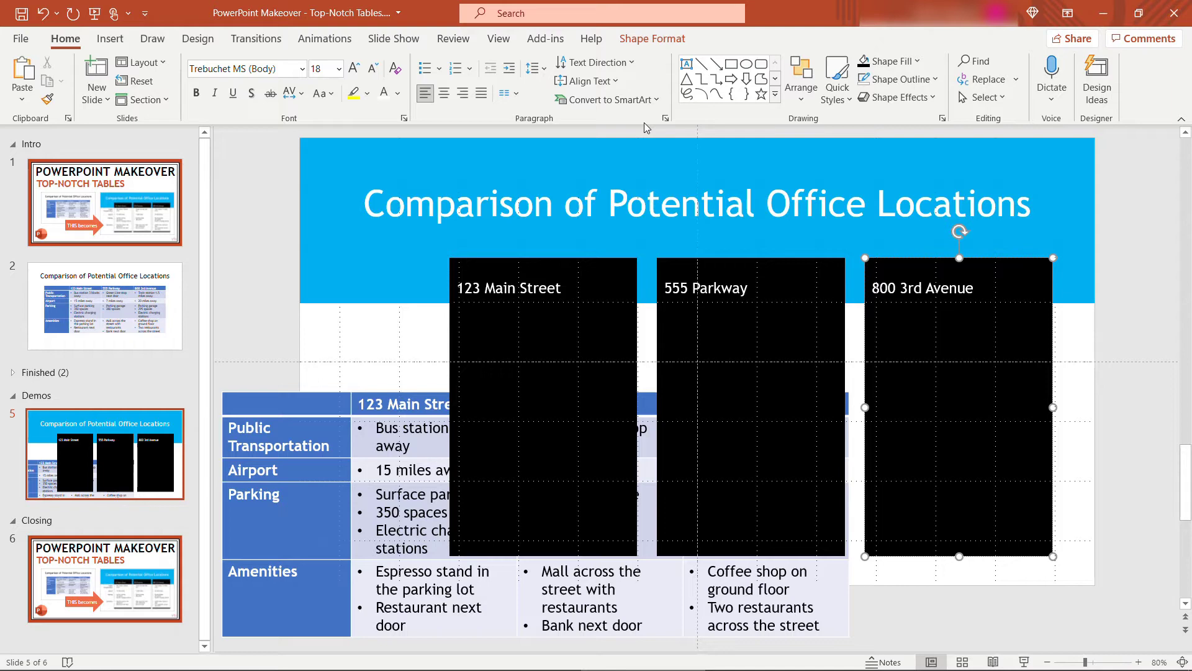
# Step: Draw a rectangle 4" high and 3.15" wide over the first black card, leaving a header strip above and a thin band below
pyautogui.click(275, 152)
pyautogui.click(110, 38)
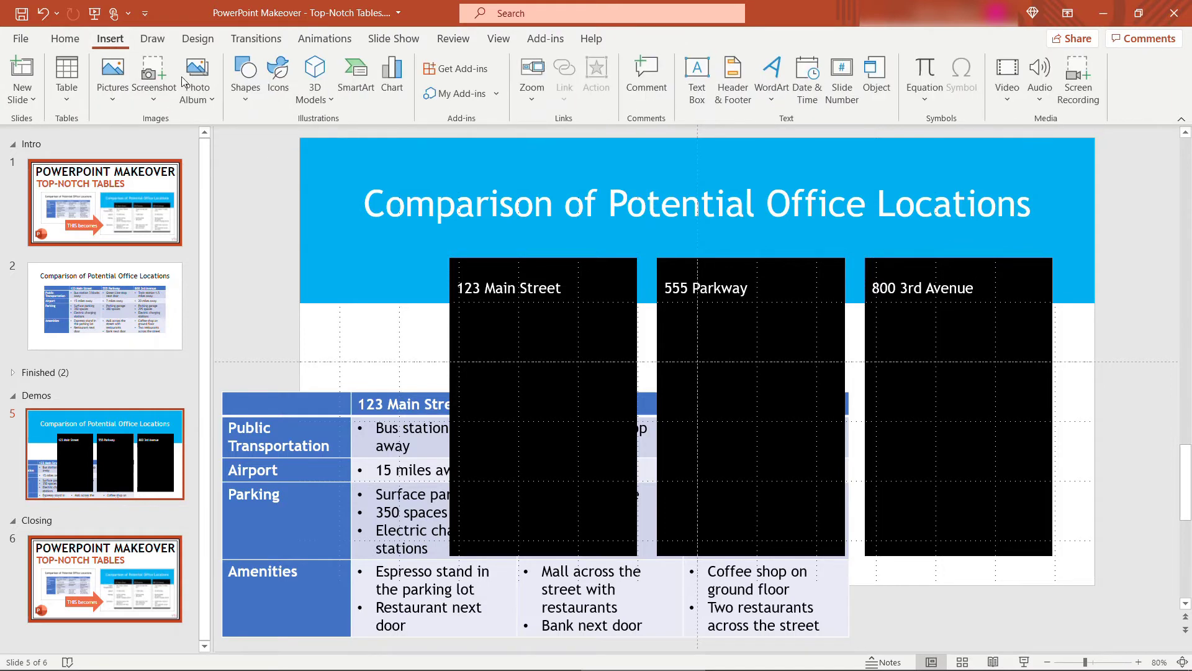
pyautogui.click(245, 78)
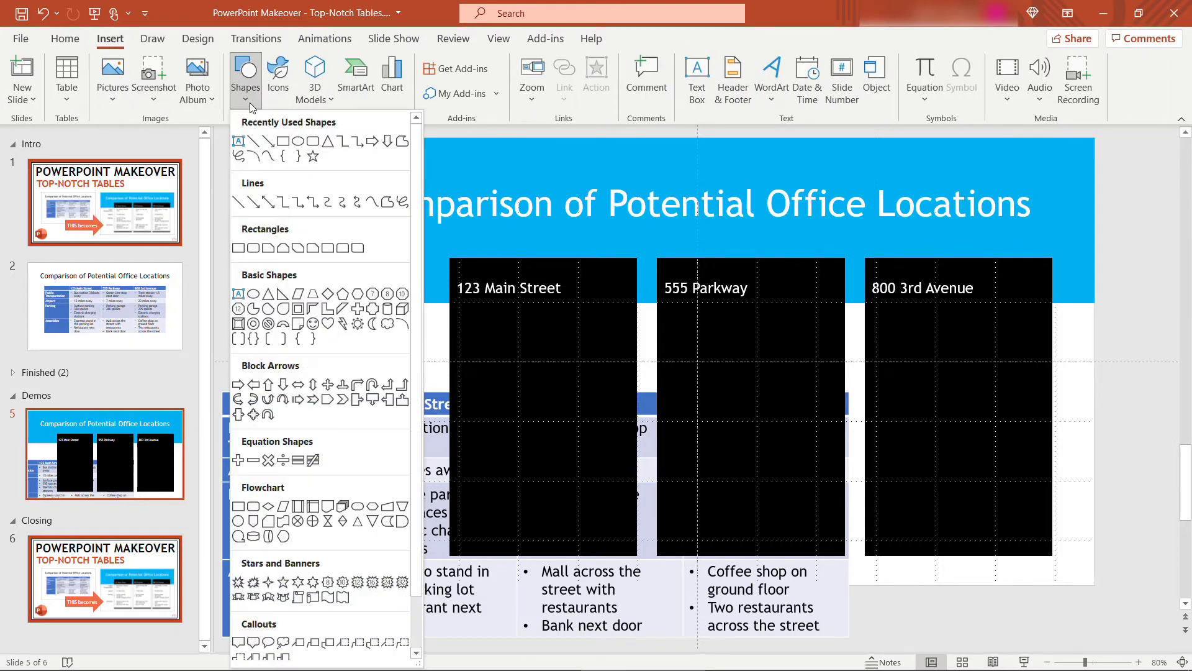
pyautogui.click(271, 144)
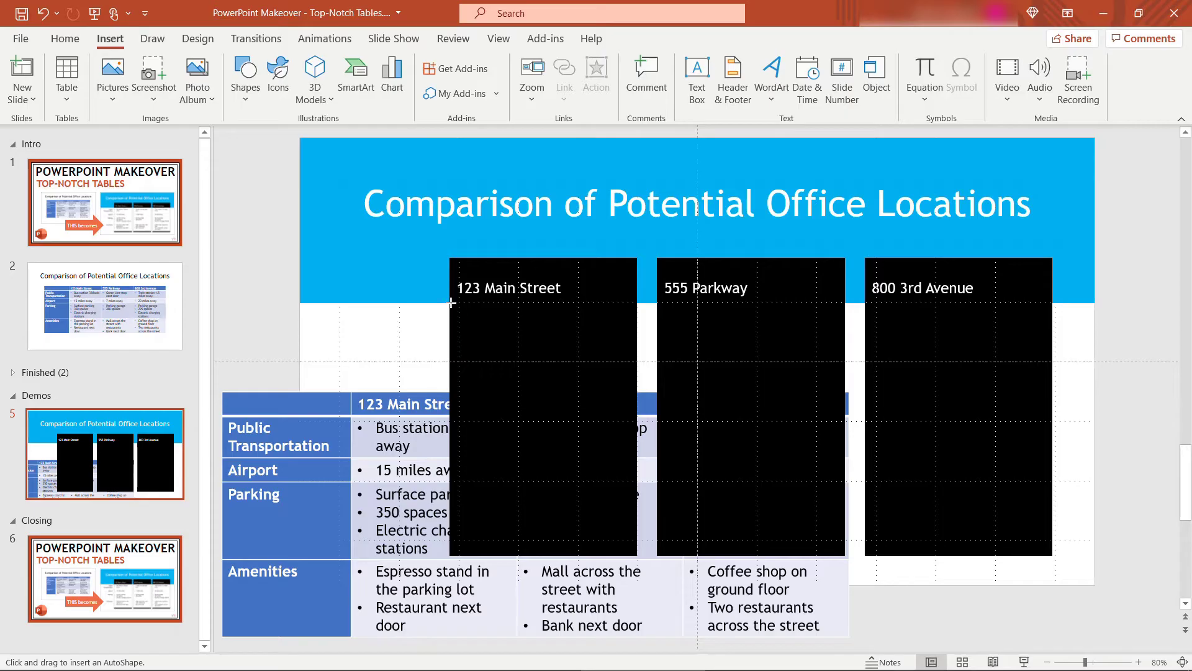
pyautogui.moveTo(450, 302); pyautogui.dragTo(576, 405)
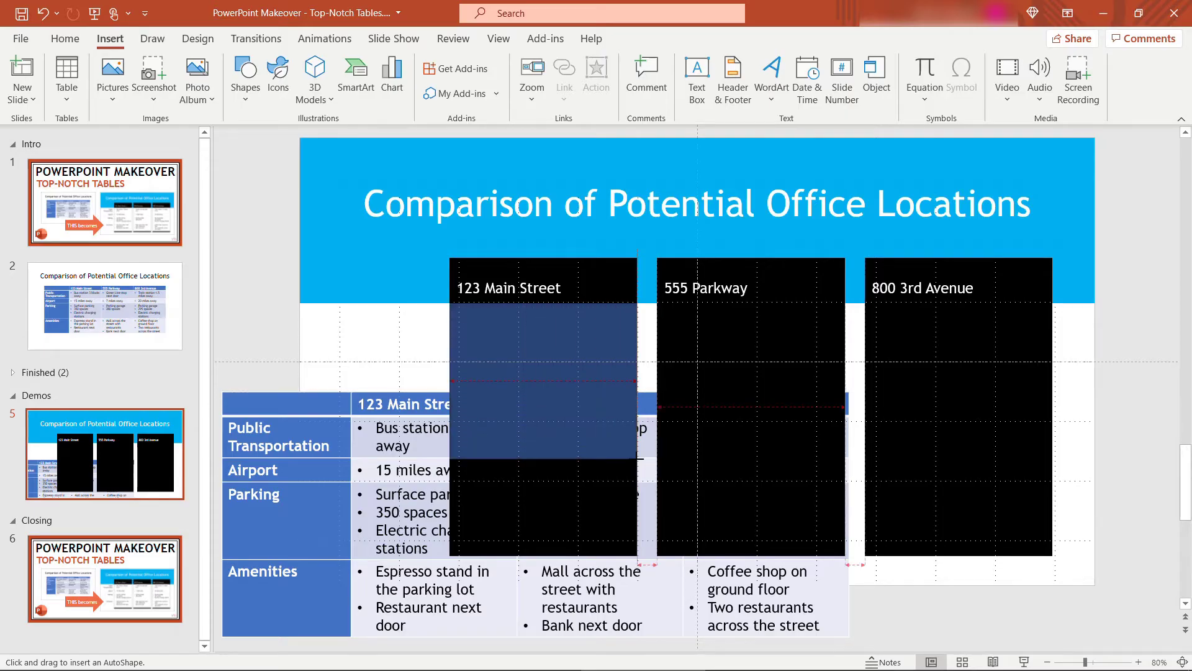
pyautogui.moveTo(637, 459); pyautogui.dragTo(637, 540)
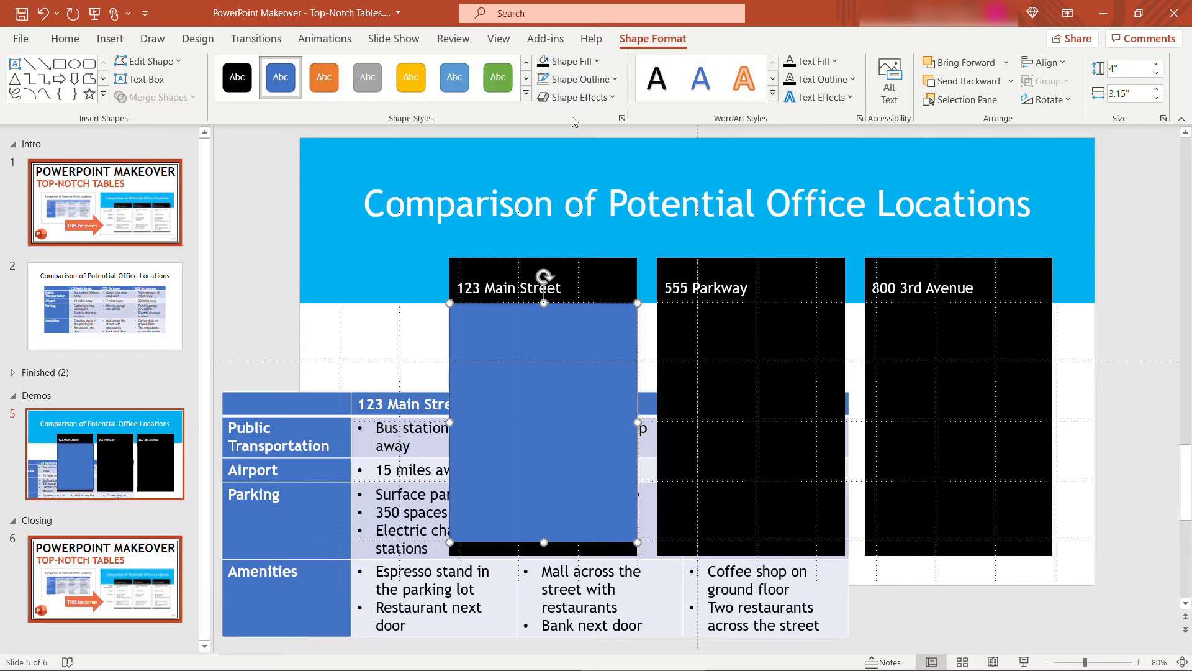
# Step: Fill the new rectangle on the first card with white and remove its outline
pyautogui.click(593, 62)
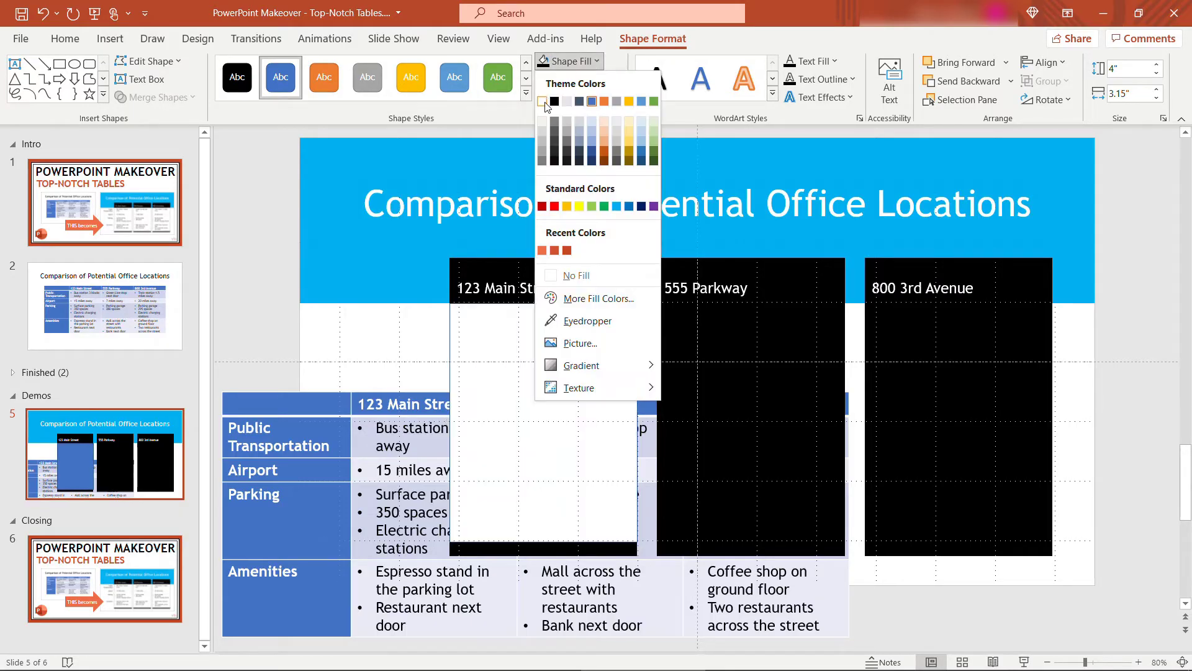
pyautogui.click(546, 103)
pyautogui.click(577, 79)
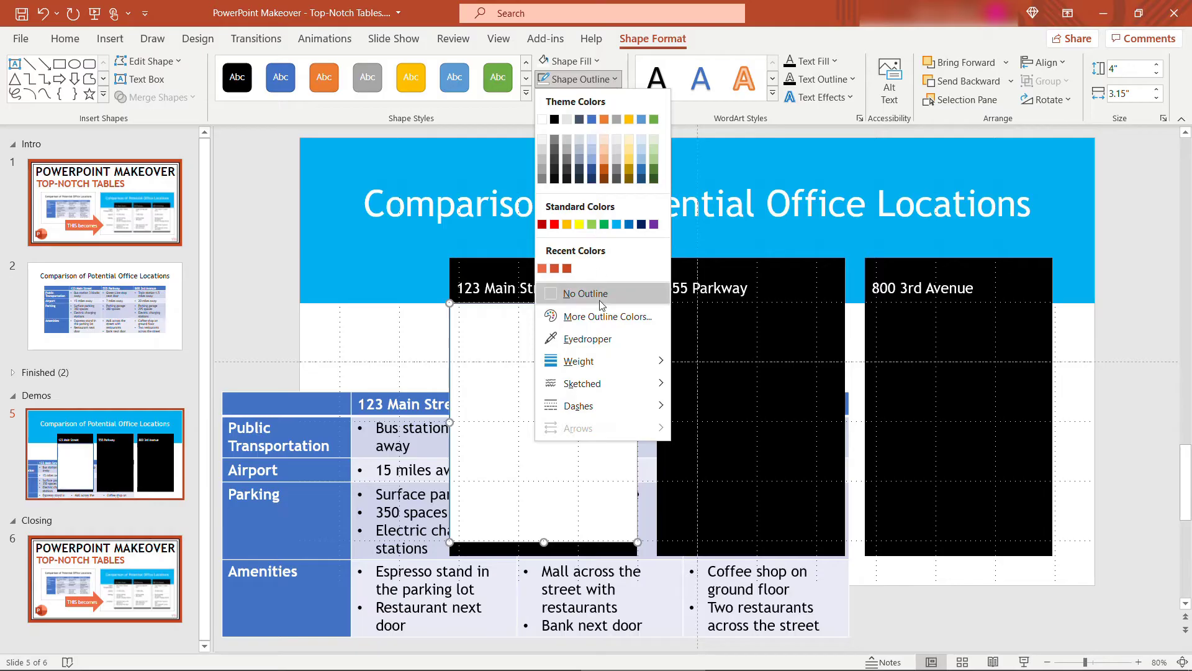
pyautogui.click(585, 293)
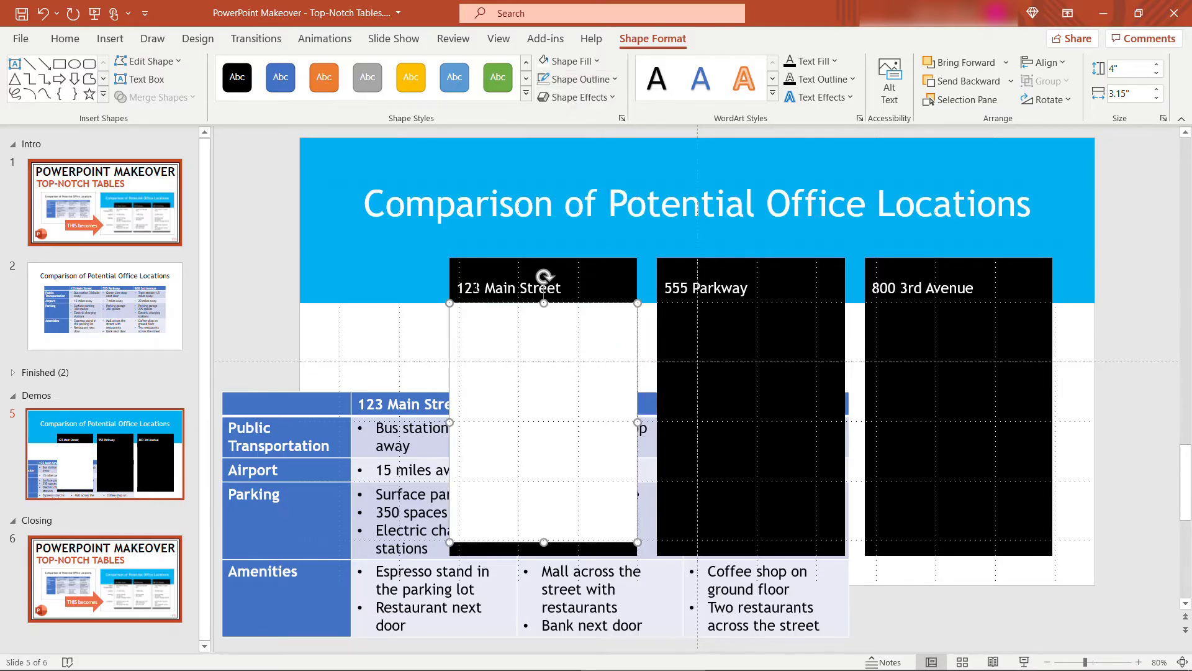
# Step: Place copies of the white rectangle over the second and third black cards, aligned with the first one
pyautogui.click(472, 269)
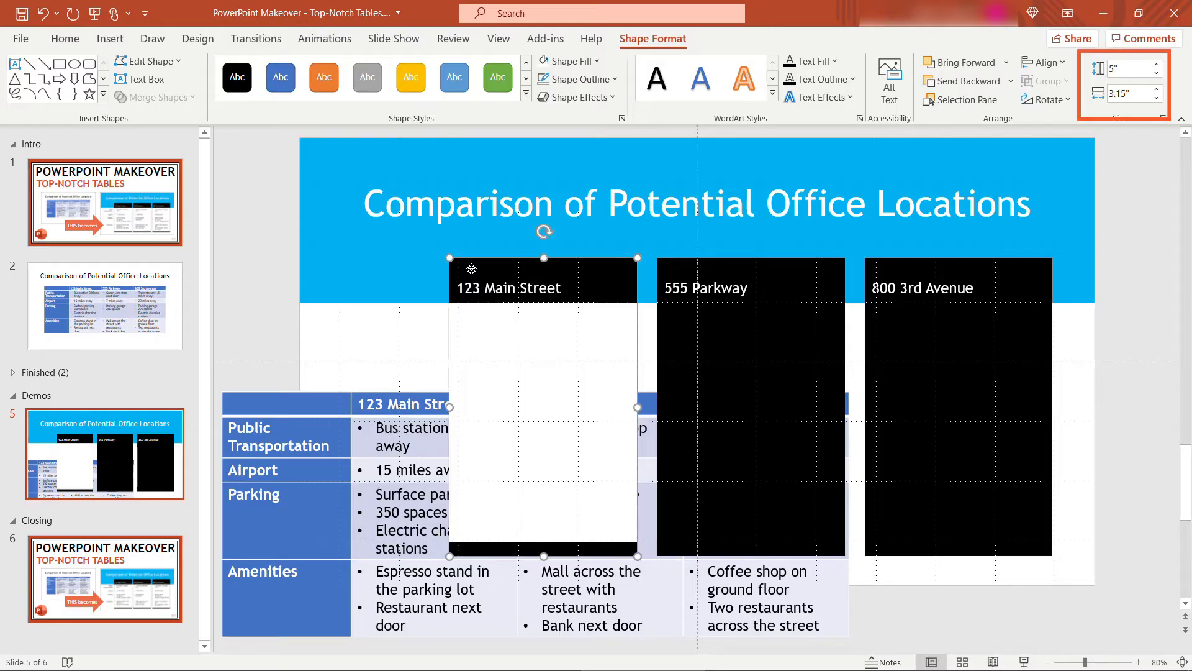
pyautogui.click(474, 328)
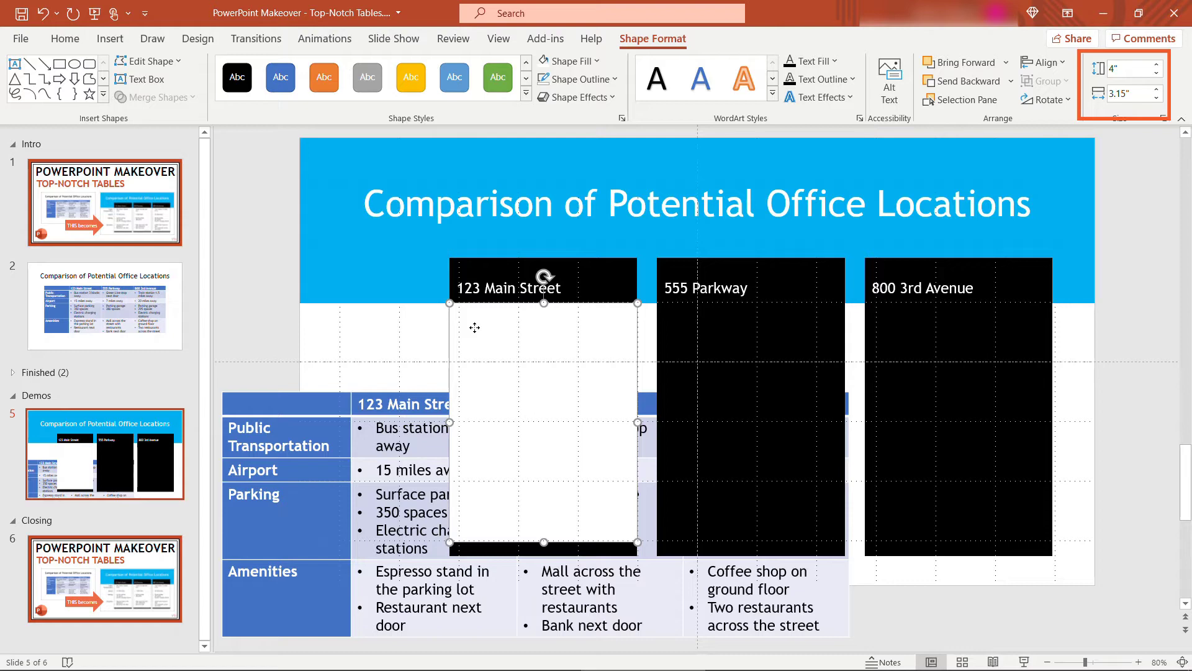
pyautogui.moveTo(474, 327); pyautogui.dragTo(677, 319)
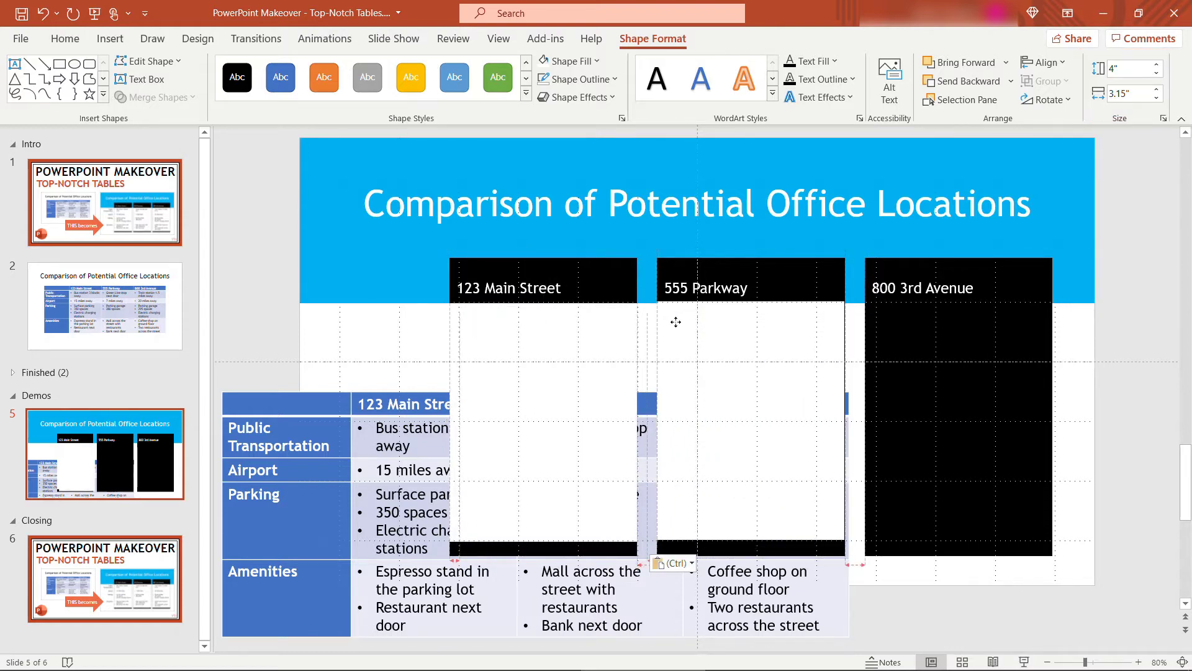
pyautogui.click(564, 348)
pyautogui.moveTo(564, 348); pyautogui.dragTo(970, 334)
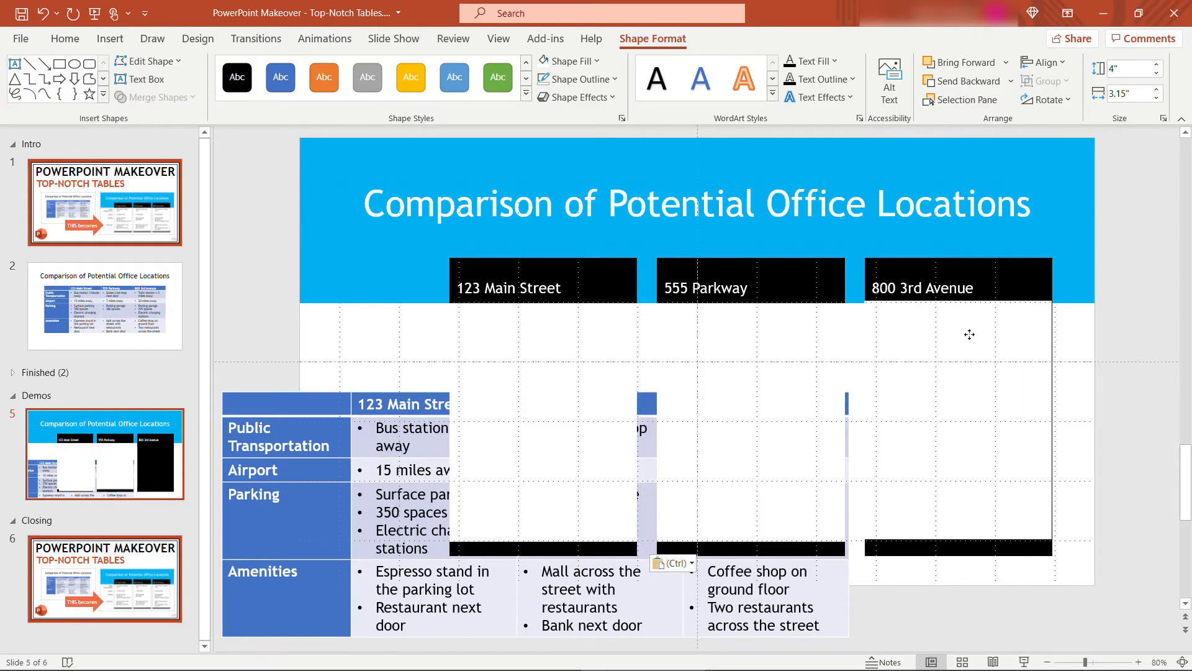
pyautogui.click(1106, 408)
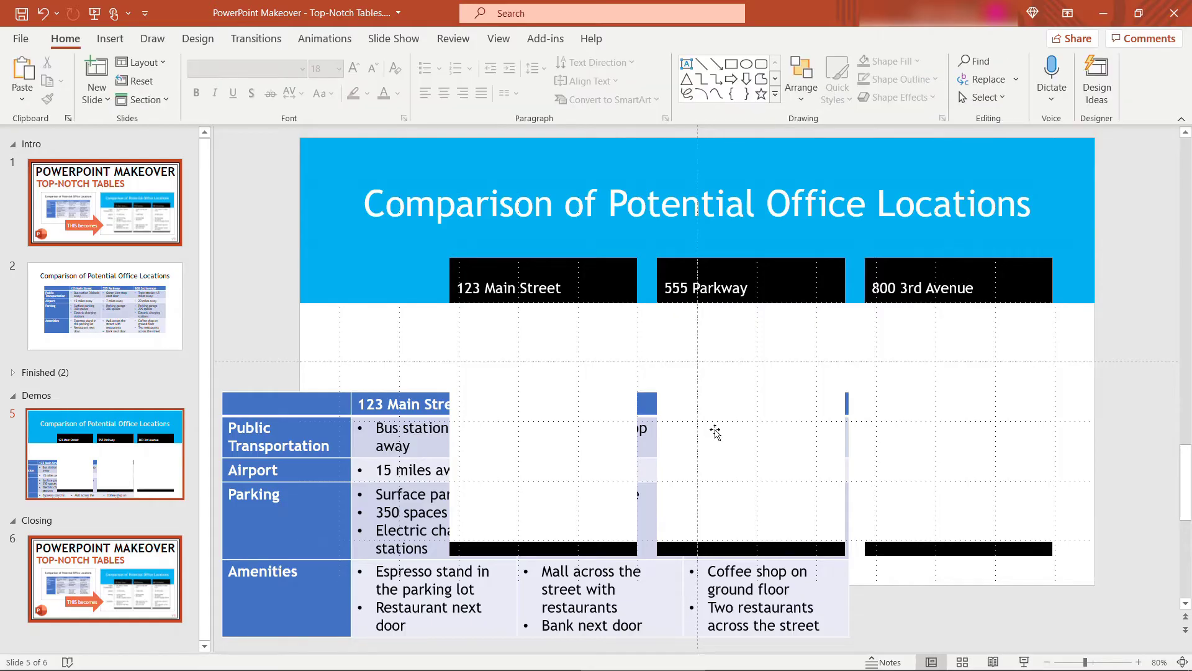
# Step: Move the original table down and to the left, away from the white card areas
pyautogui.click(441, 395)
pyautogui.moveTo(441, 396); pyautogui.dragTo(216, 497)
pyautogui.moveTo(407, 479); pyautogui.dragTo(349, 514)
pyautogui.click(321, 393)
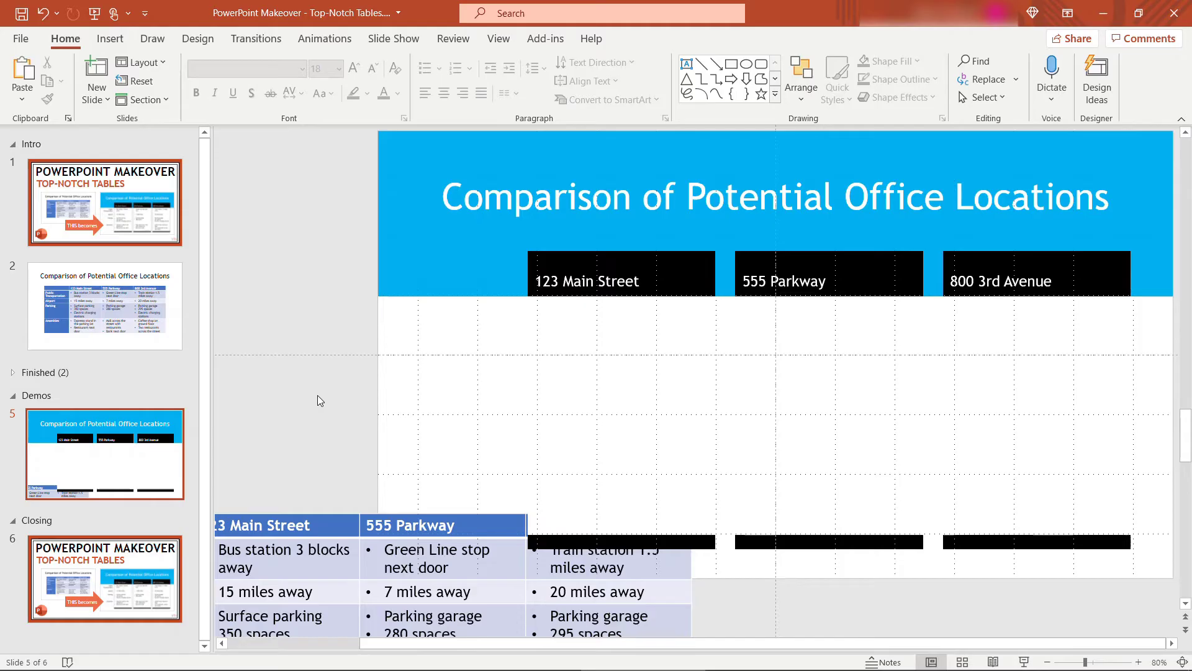
# Step: Group the black and white rectangles of the 123 Main Street card
pyautogui.click(593, 261)
pyautogui.keyDown('shift'); pyautogui.click(584, 320); pyautogui.keyUp('shift')
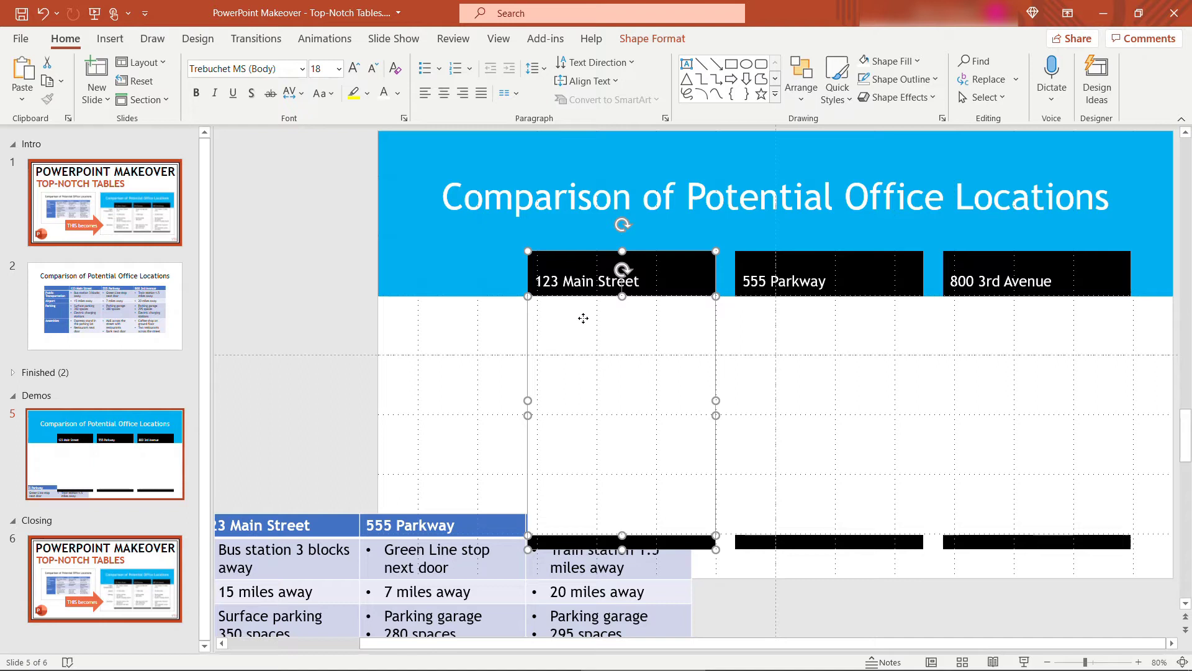
pyautogui.rightClick(583, 319)
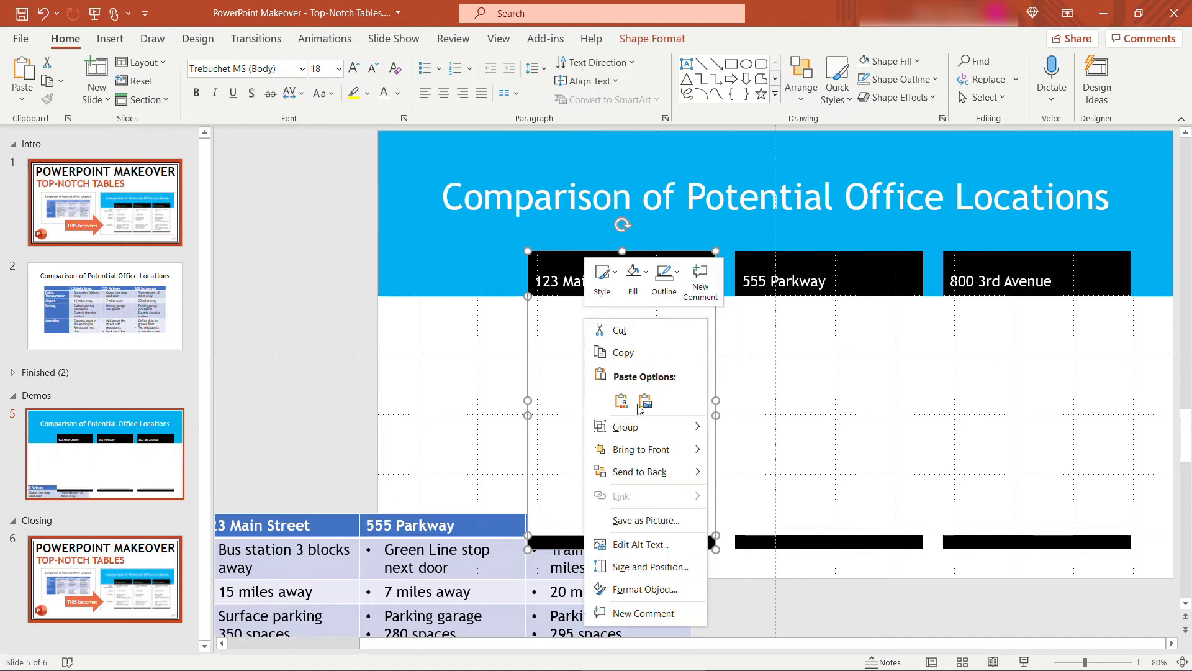
pyautogui.moveTo(628, 427)
pyautogui.click(749, 427)
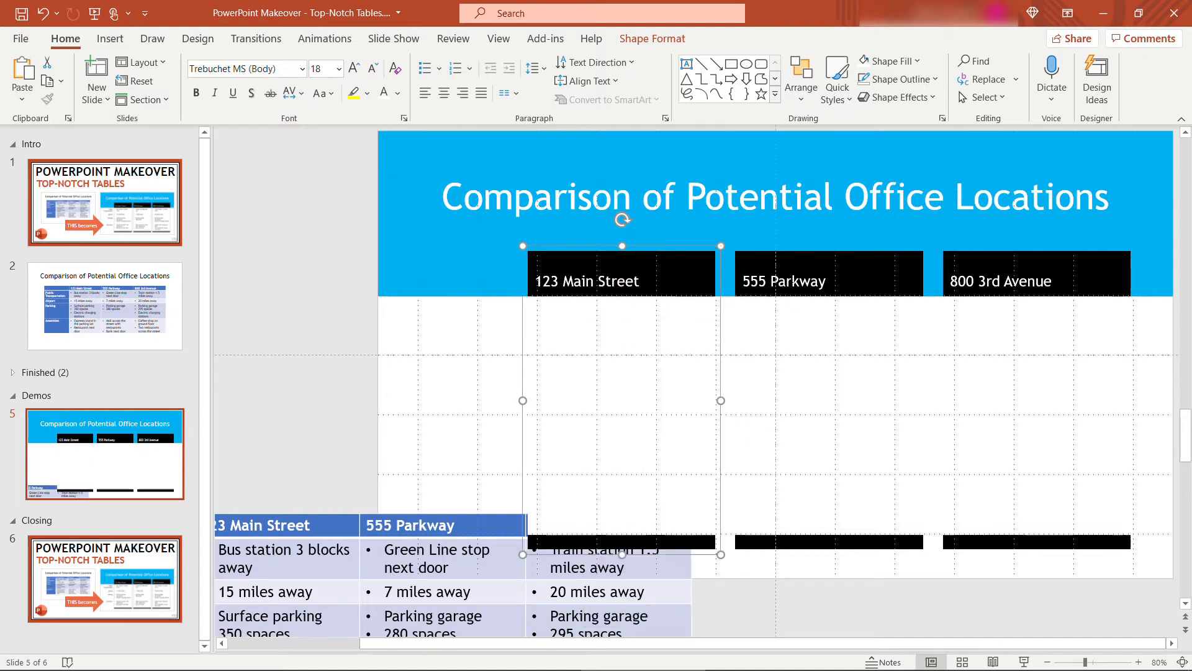
# Step: Group the black and white rectangles of the 555 Parkway card, and likewise those of the 800 3rd Avenue card
pyautogui.click(795, 319)
pyautogui.keyDown('shift'); pyautogui.click(795, 319); pyautogui.keyUp('shift')
pyautogui.rightClick(795, 319)
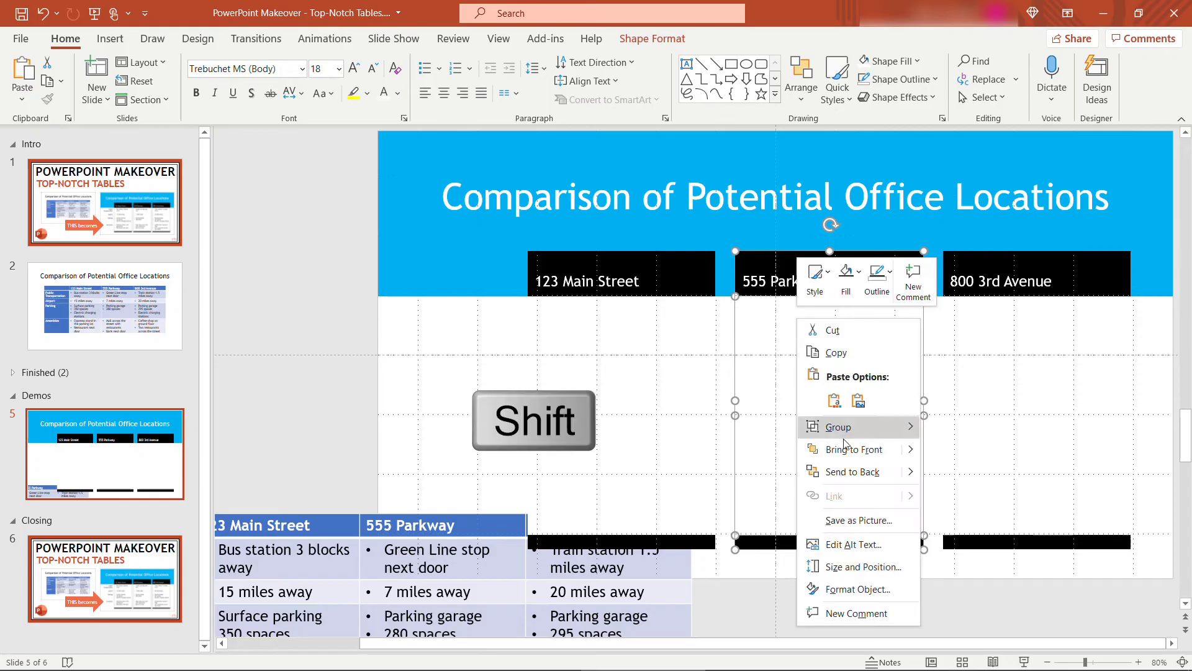
pyautogui.moveTo(844, 428)
pyautogui.click(960, 427)
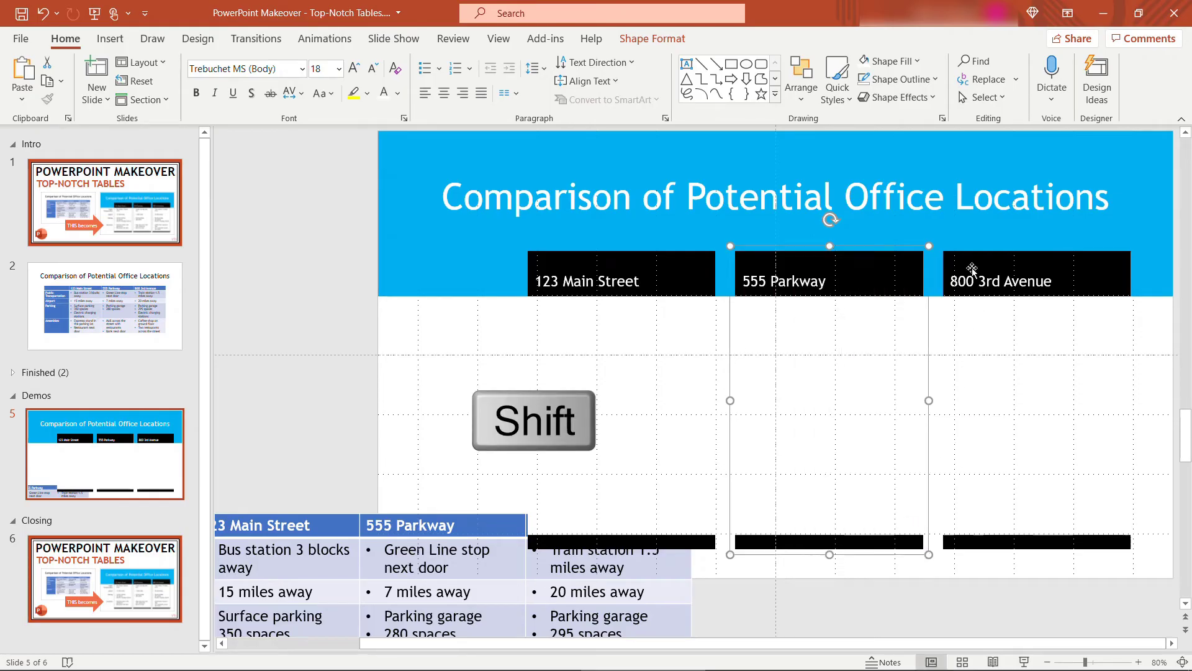
pyautogui.click(988, 330)
pyautogui.keyDown('shift'); pyautogui.click(988, 330); pyautogui.keyUp('shift')
pyautogui.rightClick(987, 330)
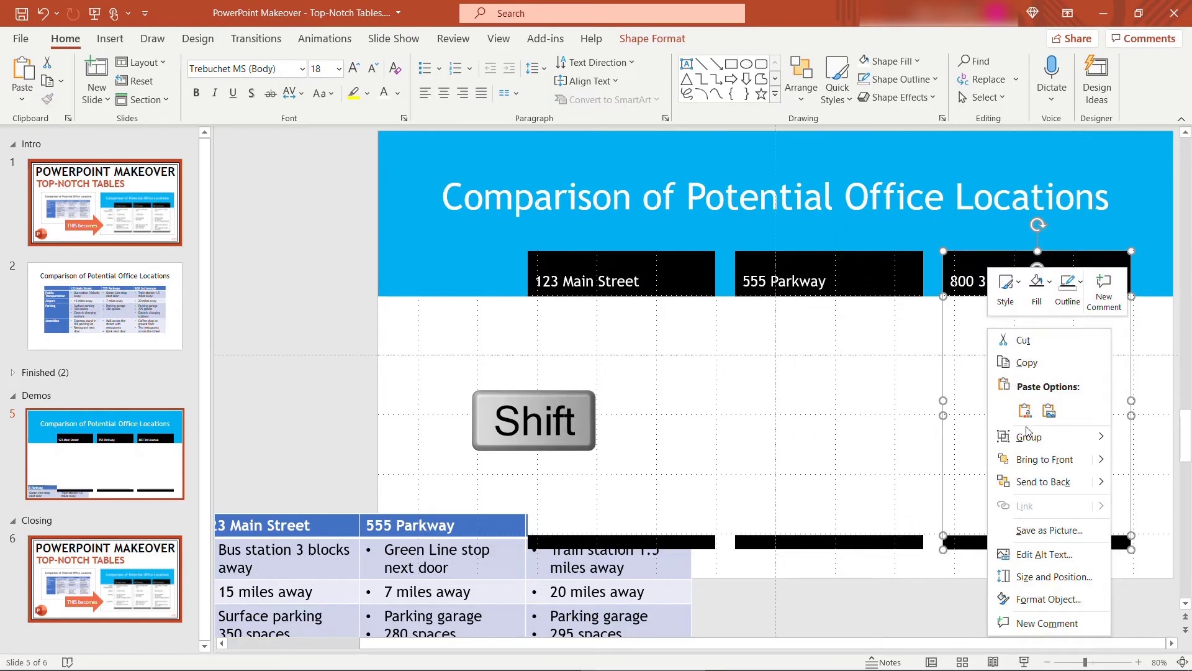
pyautogui.moveTo(1028, 430)
pyautogui.click(944, 435)
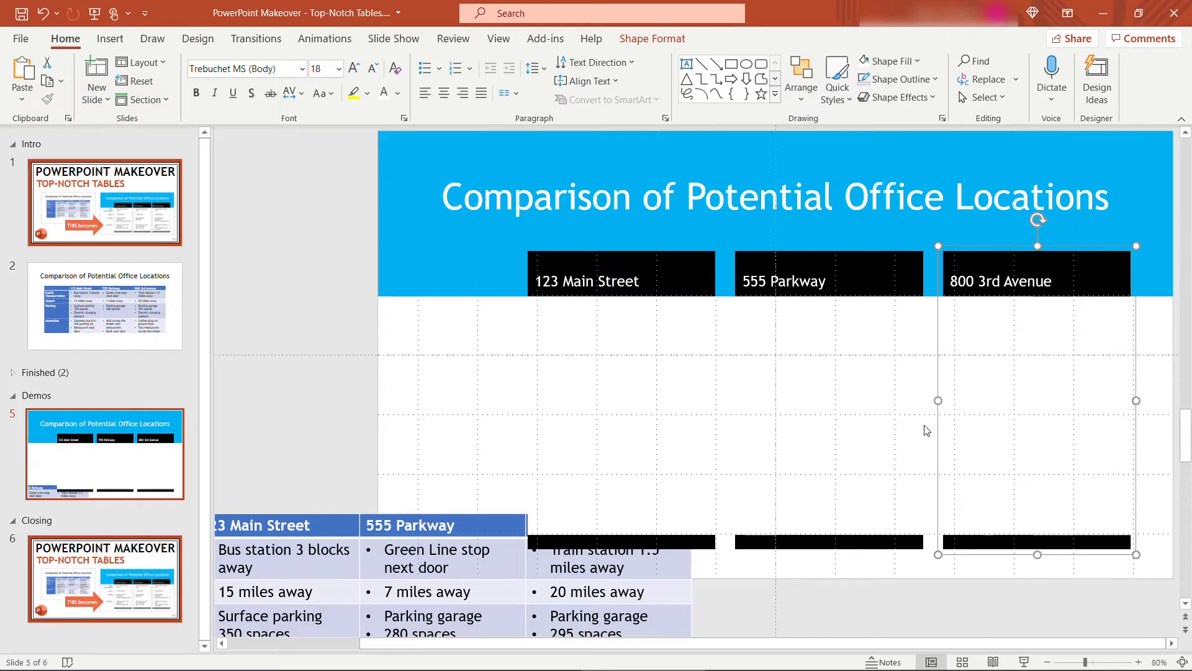
# Step: Apply a centred outer shadow to all three grouped cards
pyautogui.click(581, 268)
pyautogui.keyDown('shift'); pyautogui.click(814, 268); pyautogui.keyUp('shift')
pyautogui.keyDown('shift'); pyautogui.click(996, 267); pyautogui.keyUp('shift')
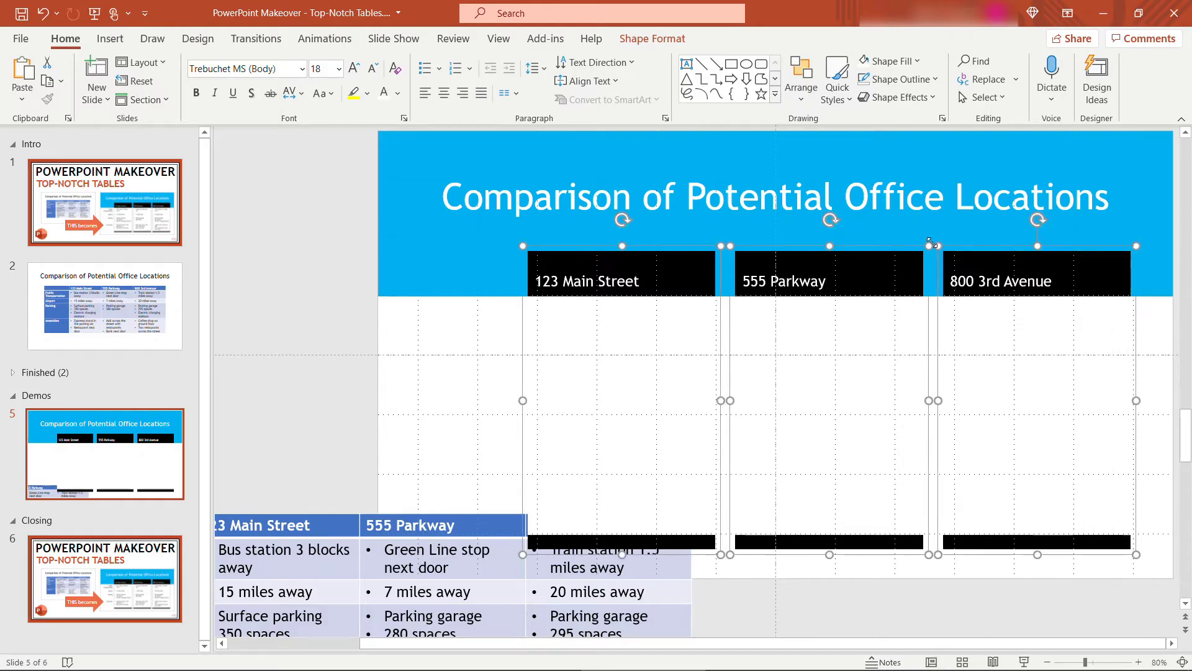
pyautogui.click(913, 98)
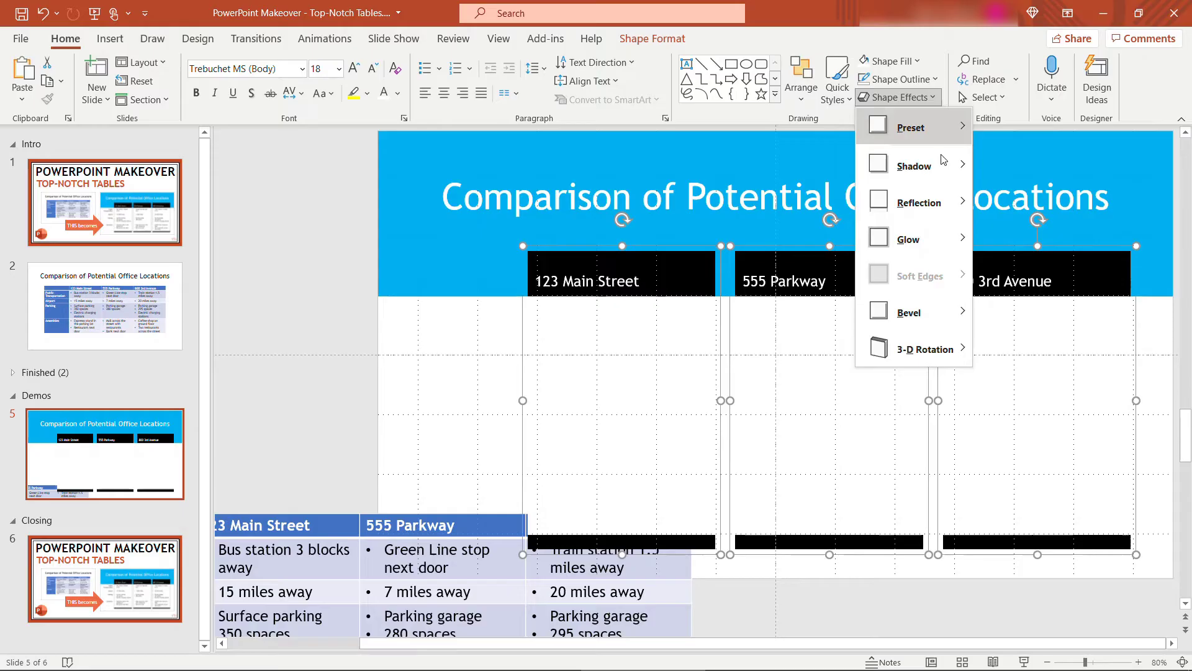
pyautogui.moveTo(946, 171)
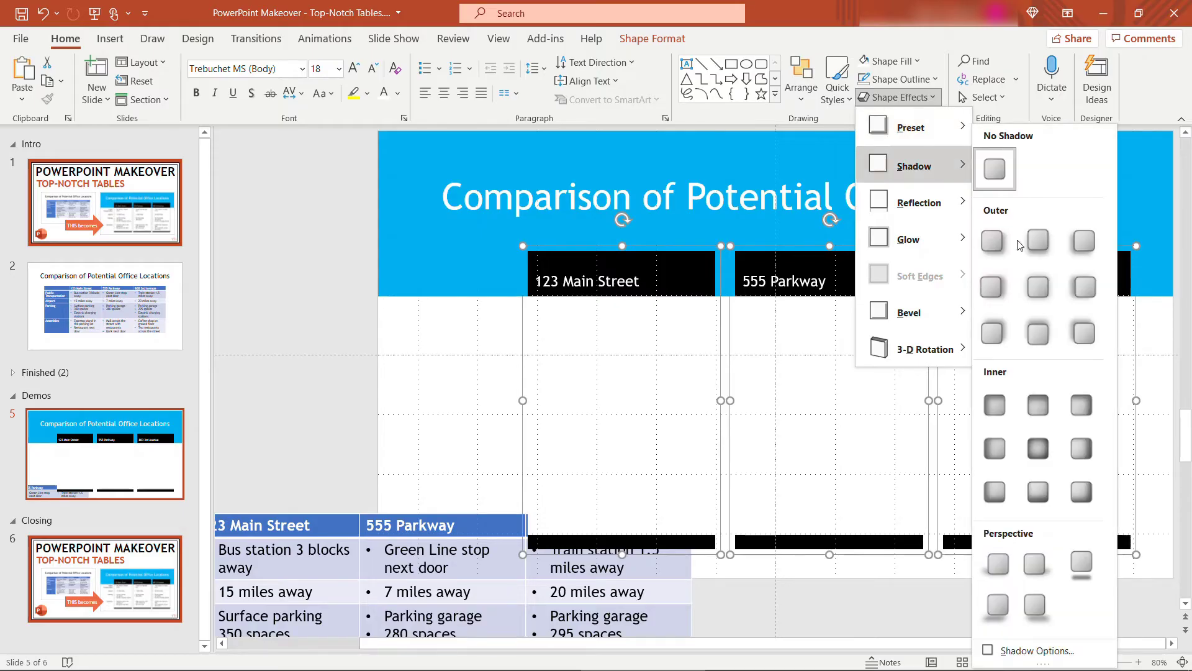
pyautogui.click(1029, 290)
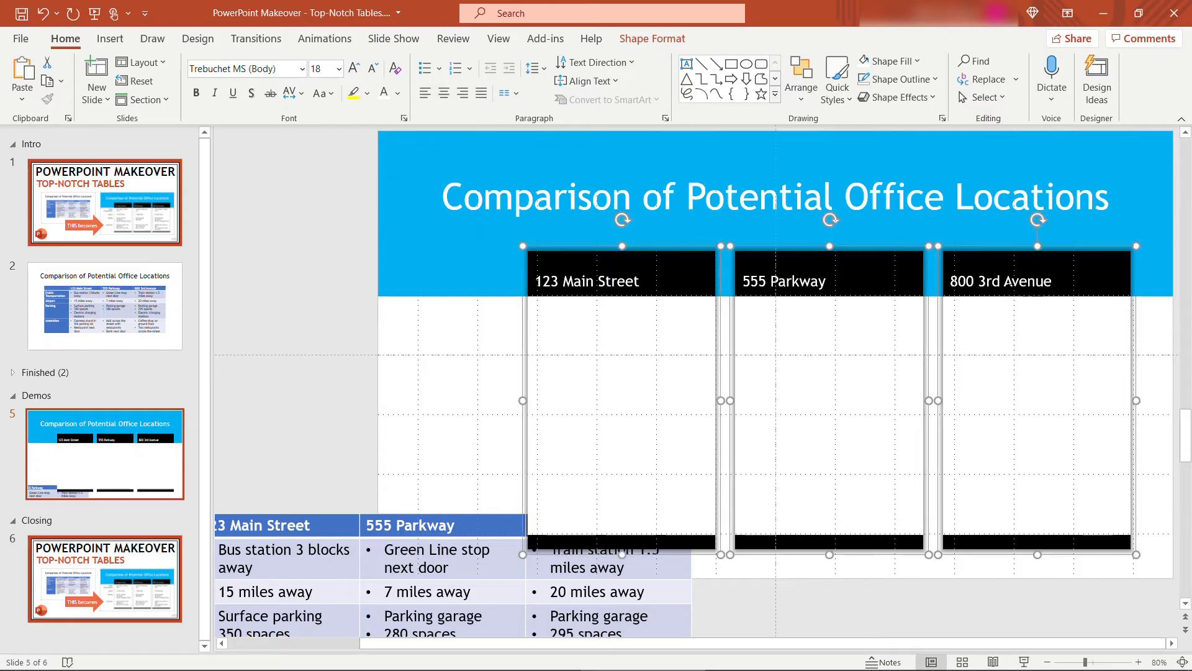
pyautogui.click(318, 334)
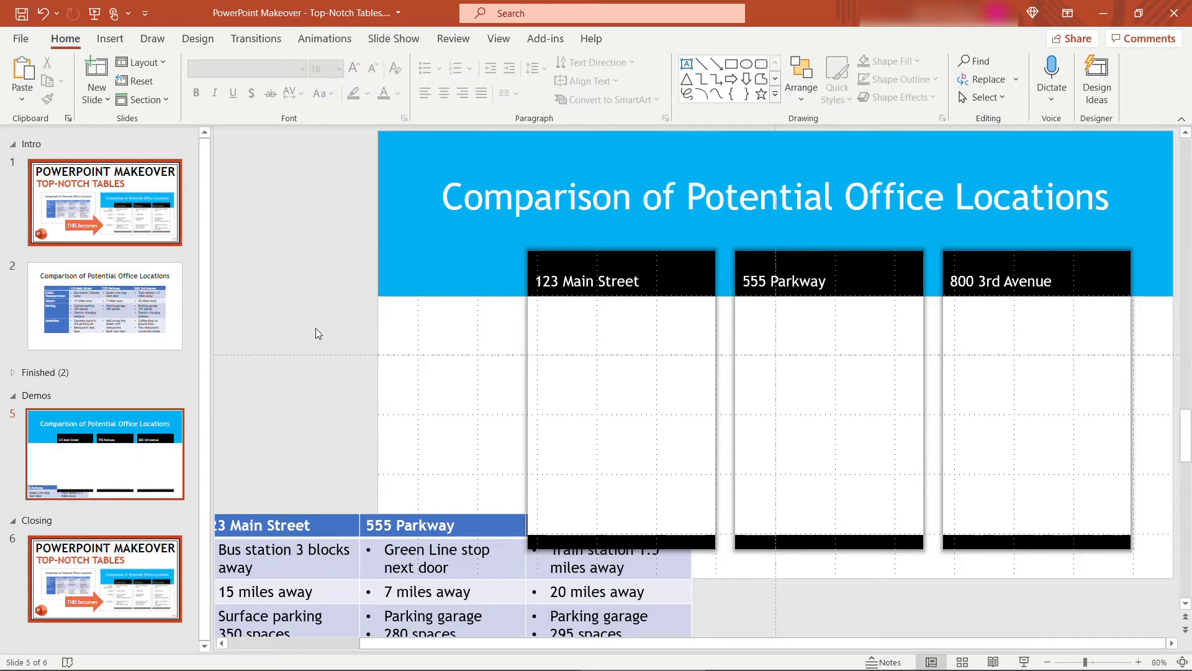
# Step: Move the original table back up onto the slide and bring it in front of the cards, with its top near the banner's lower edge
pyautogui.click(309, 518)
pyautogui.moveTo(311, 516); pyautogui.dragTo(463, 291)
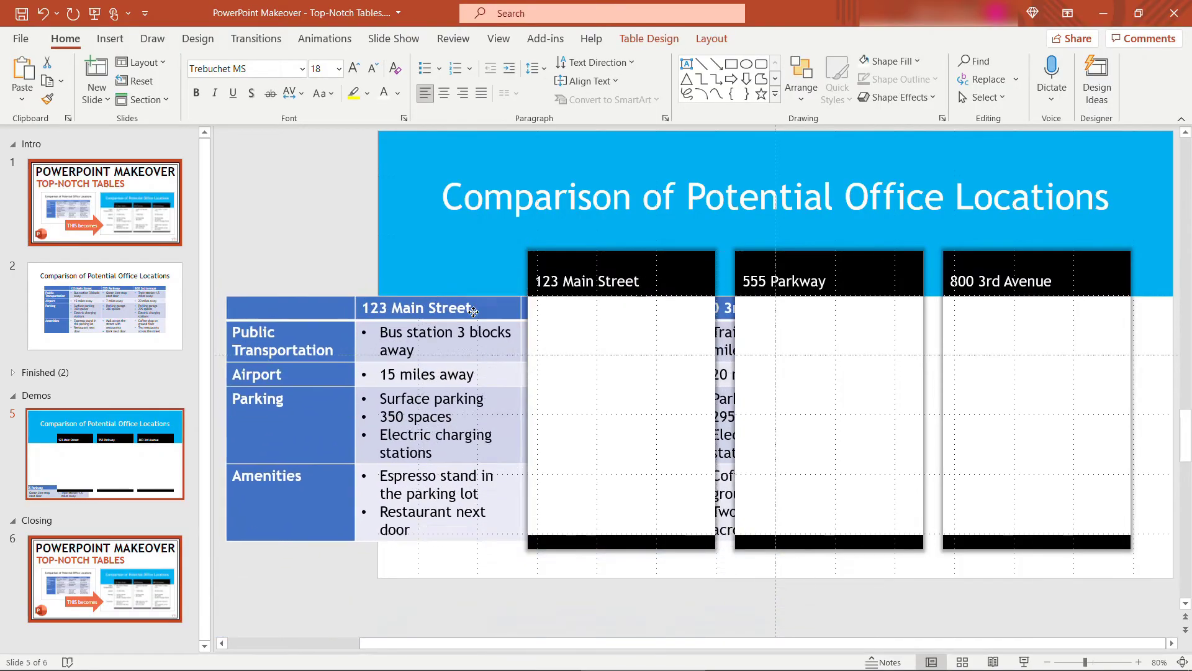
pyautogui.rightClick(306, 357)
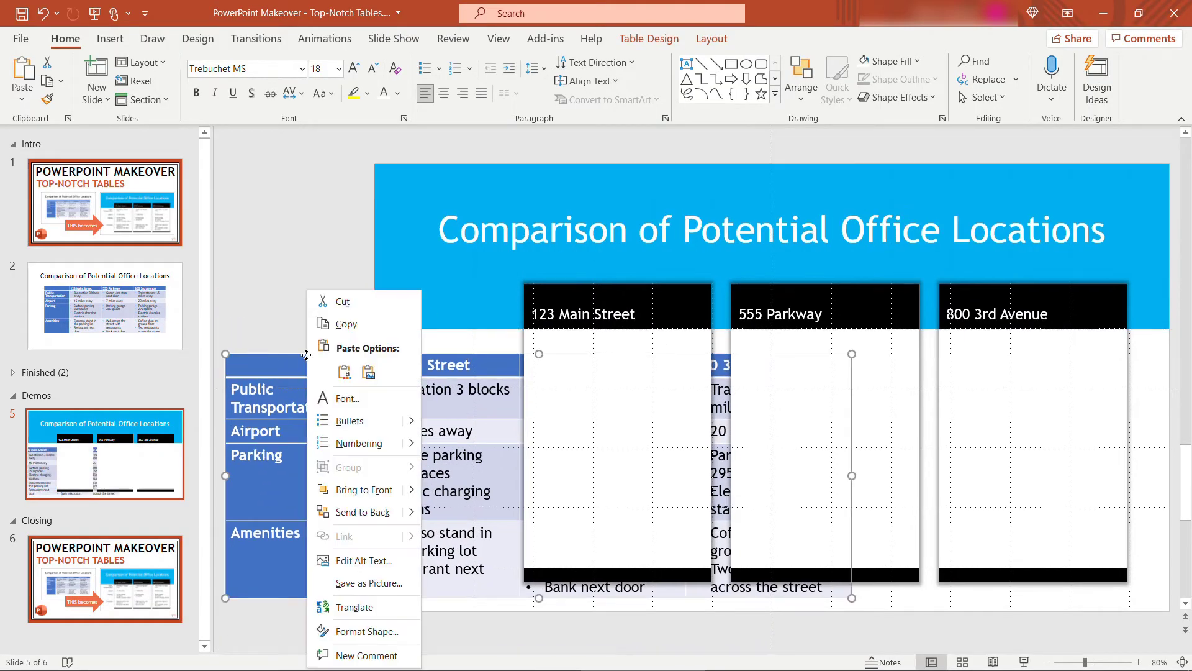
pyautogui.click(364, 562)
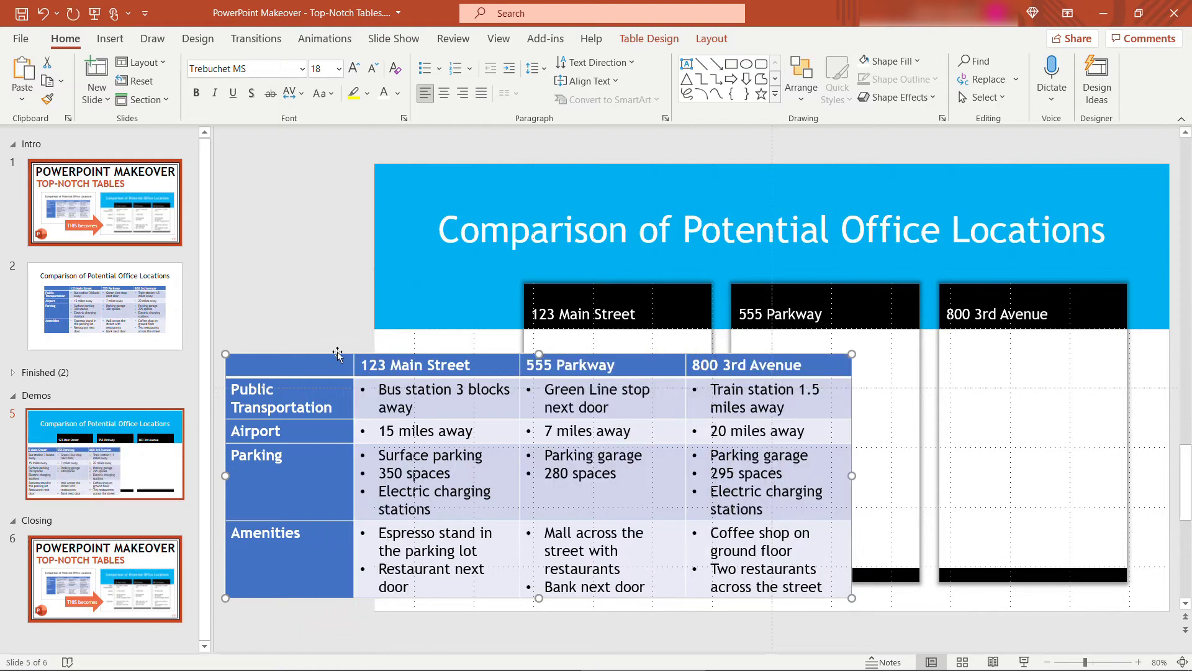
pyautogui.moveTo(336, 354)
pyautogui.mouseDown()
pyautogui.moveTo(335, 333)
pyautogui.moveTo(319, 340)
pyautogui.mouseUp()
# Step: Delete the table's header row containing the office addresses
pyautogui.click(319, 340)
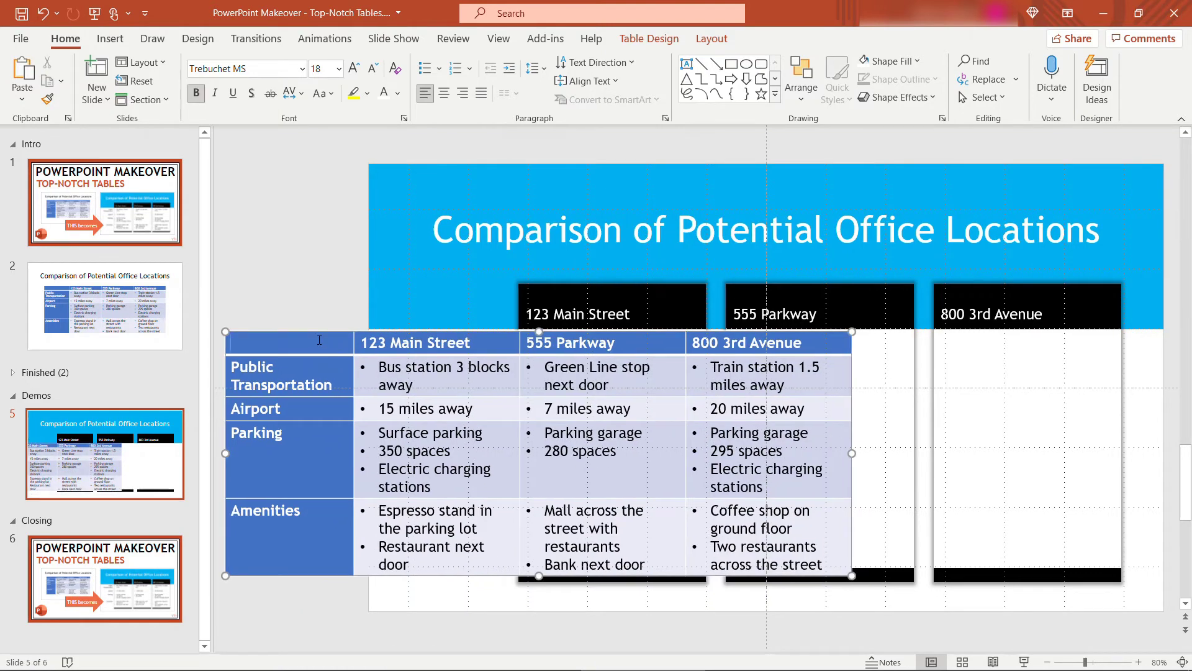
pyautogui.click(711, 40)
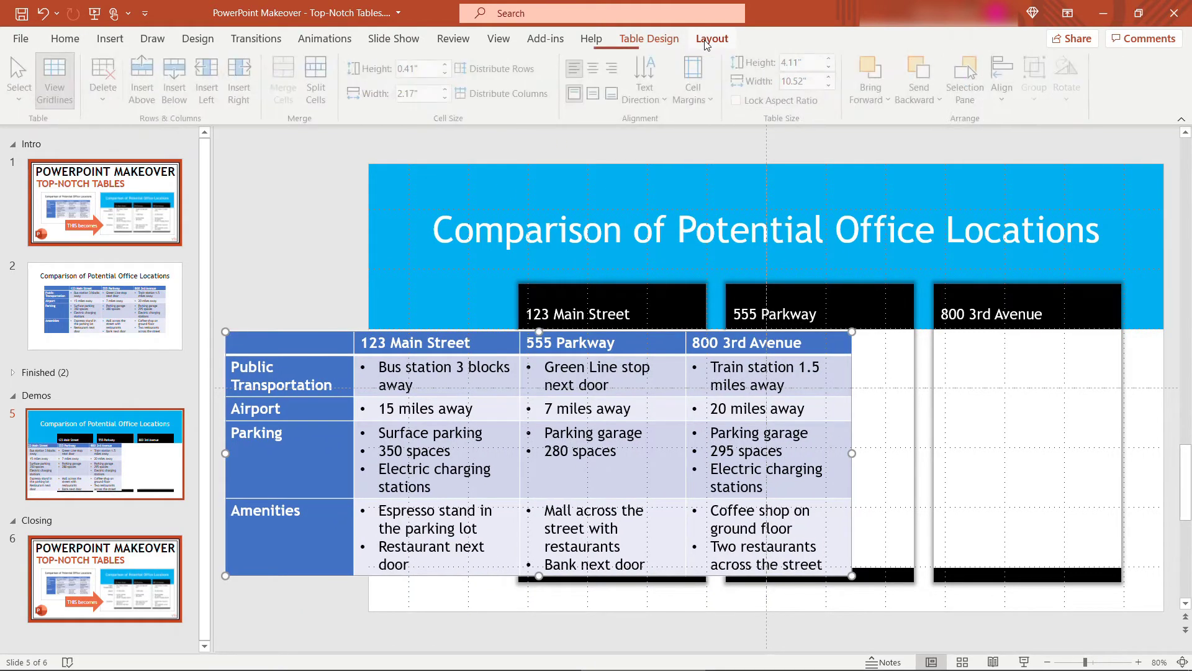
pyautogui.click(106, 90)
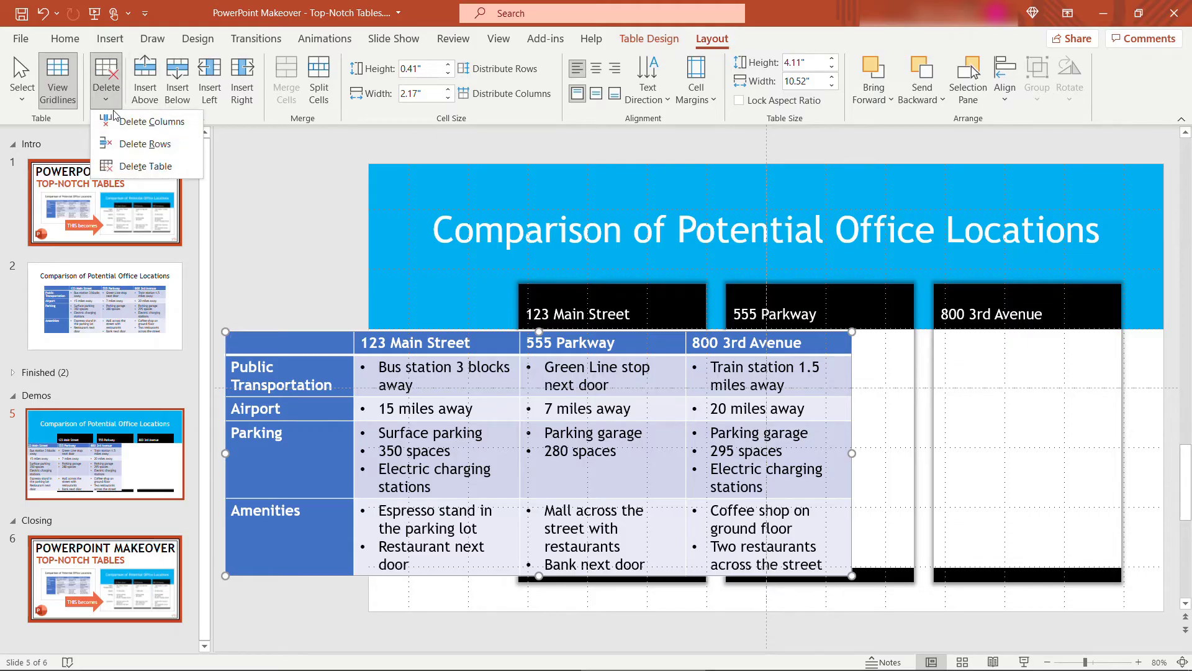
pyautogui.click(139, 143)
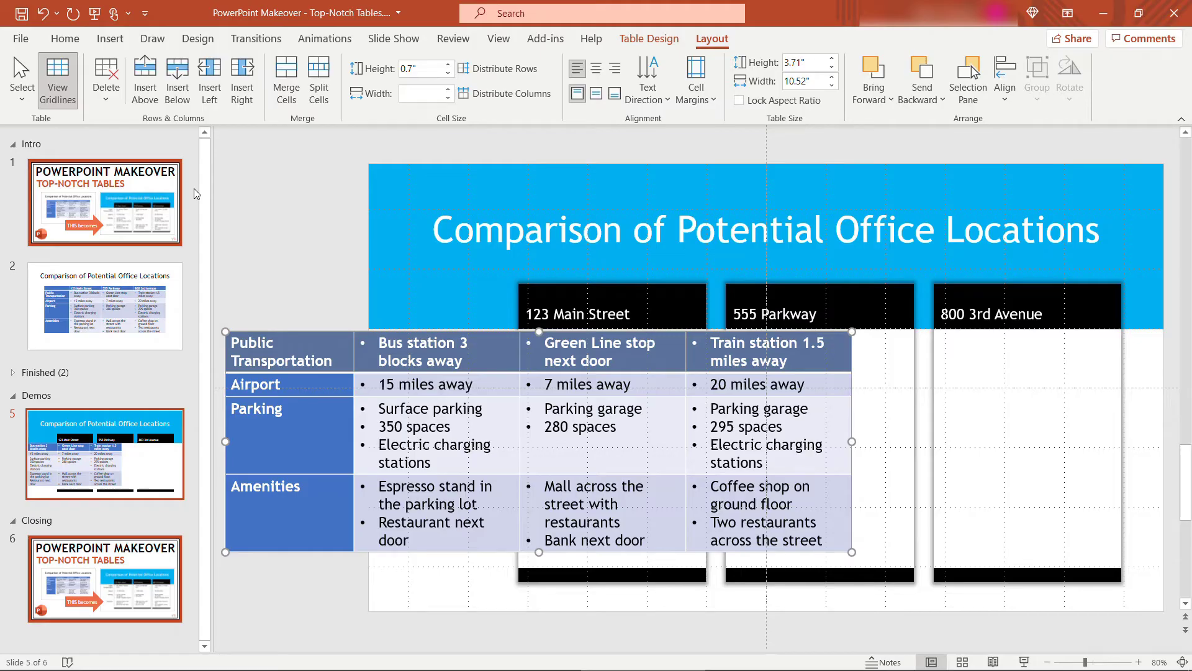
pyautogui.click(268, 285)
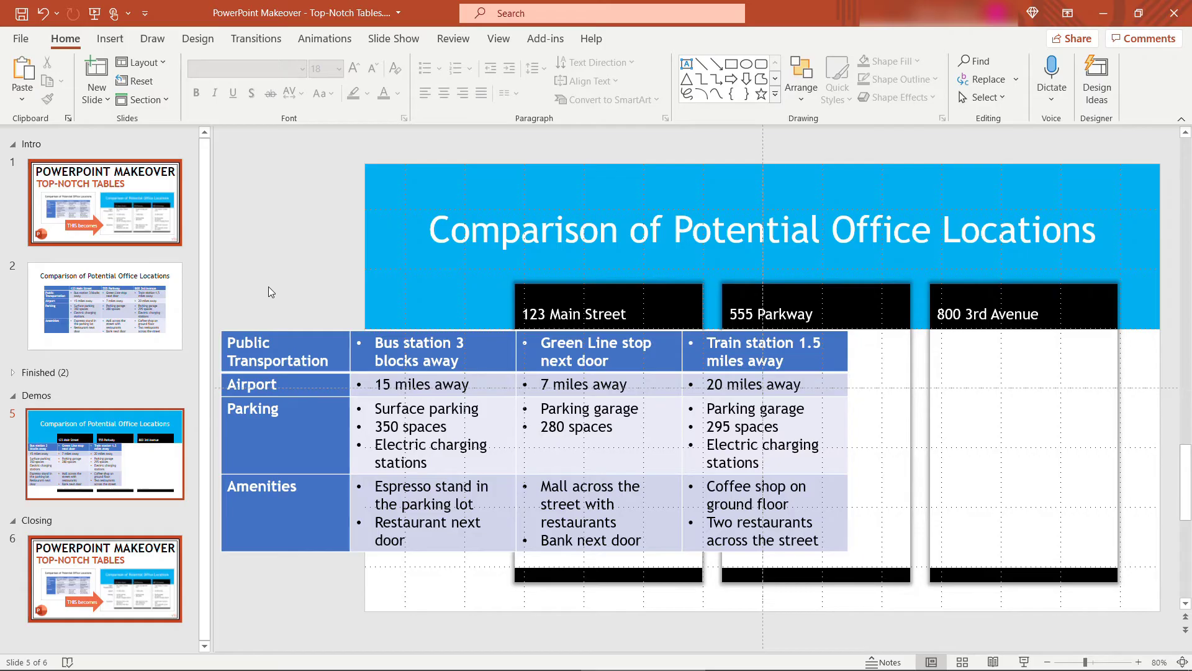
# Step: Apply the plain table style without fills or gridlines to the table
pyautogui.click(276, 332)
pyautogui.click(636, 39)
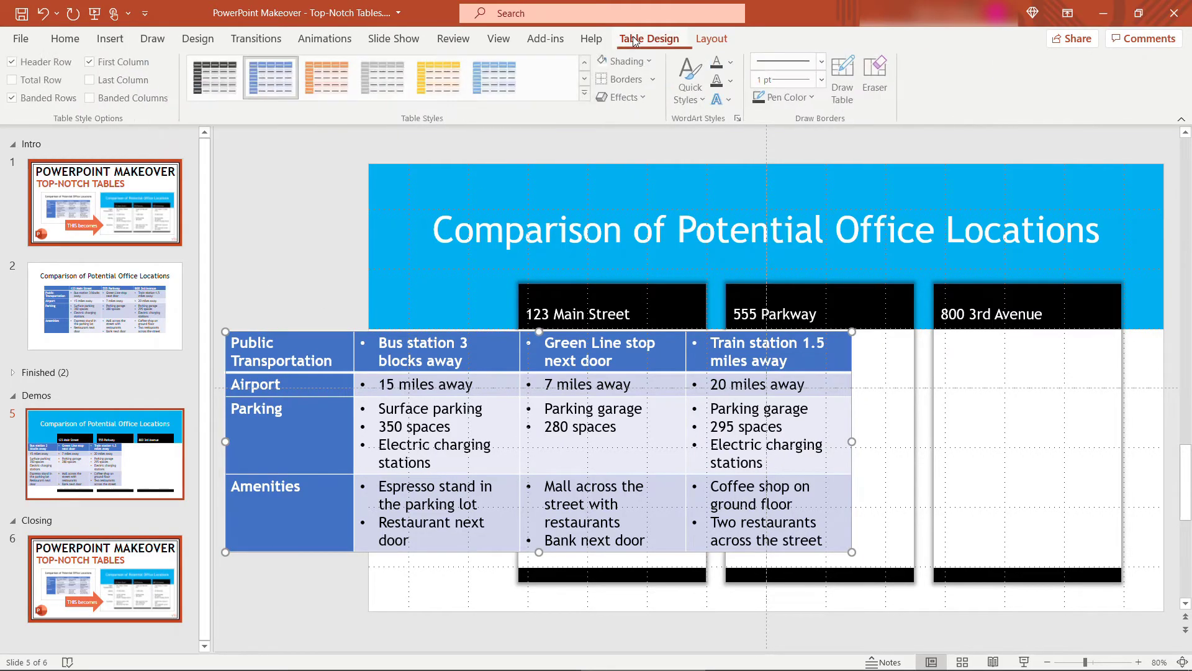
pyautogui.click(585, 93)
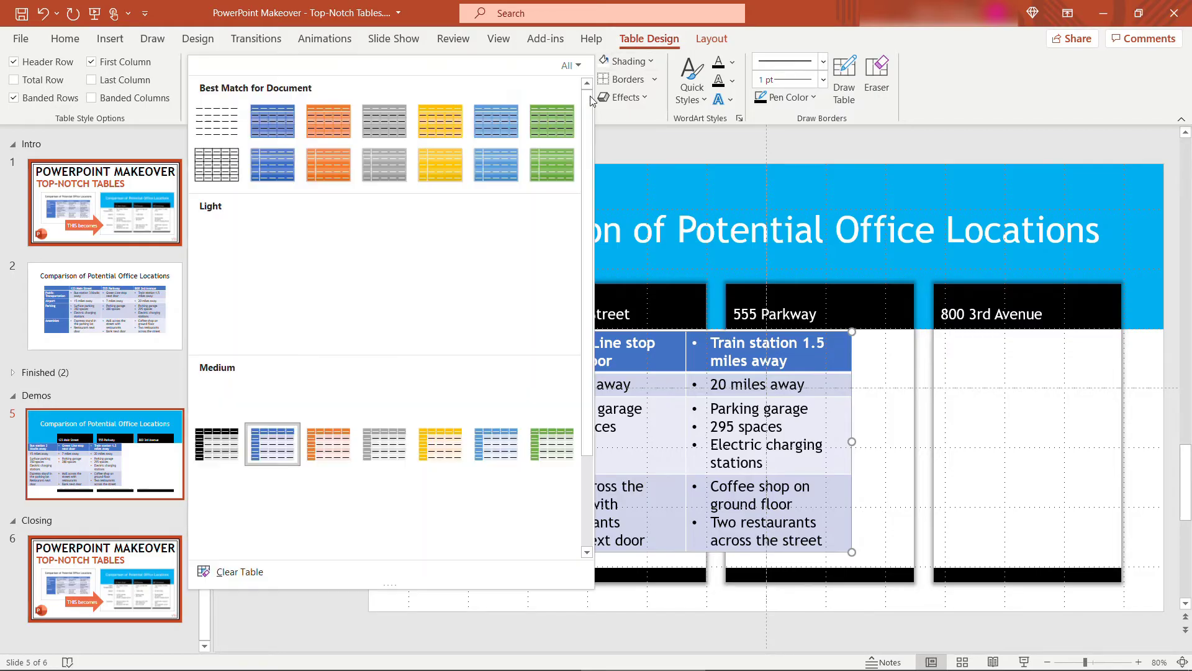
pyautogui.click(225, 130)
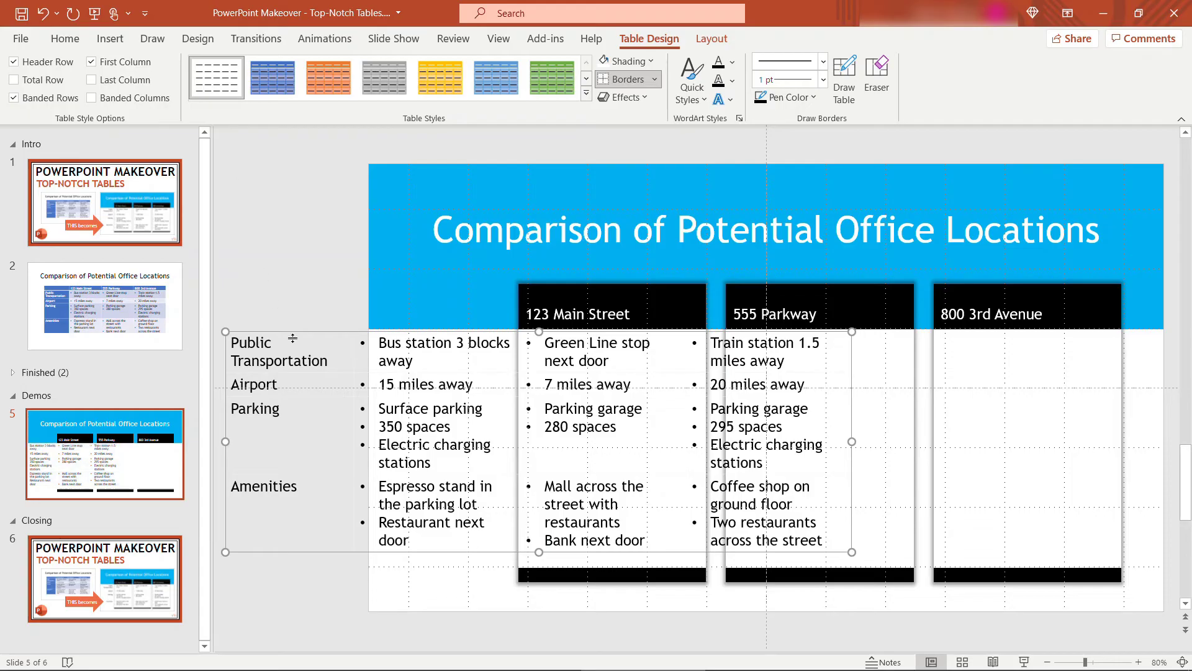
# Step: Move the table over the cards and widen it on both sides so its three location columns line up with them
pyautogui.moveTo(356, 329); pyautogui.dragTo(478, 334)
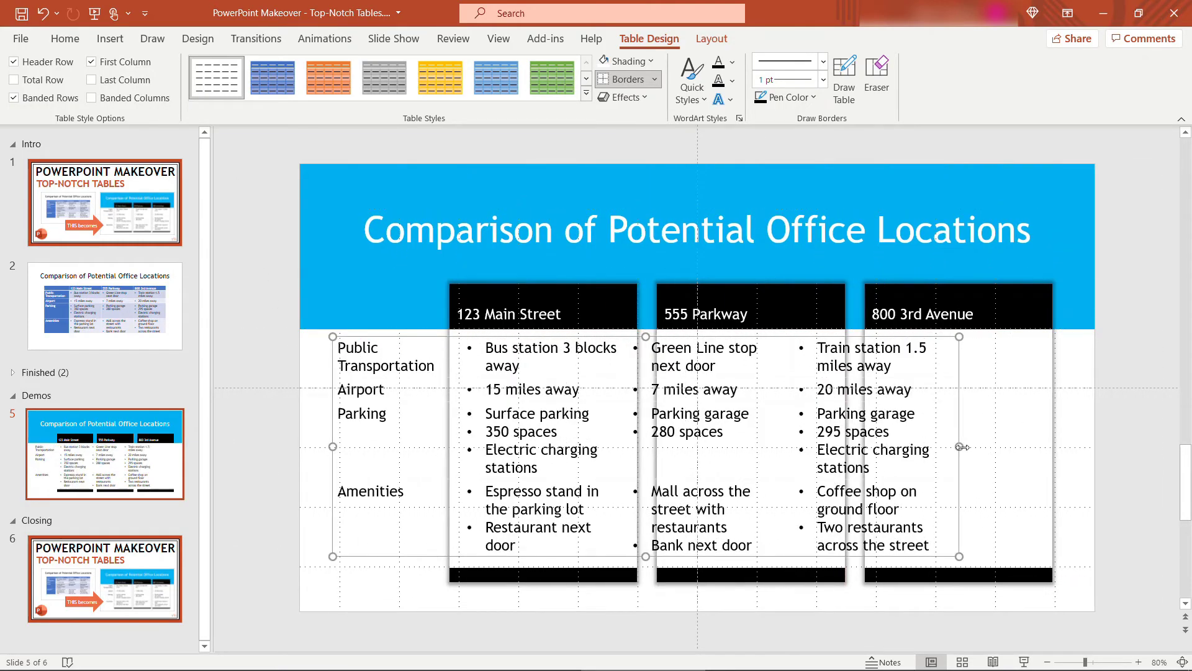
pyautogui.moveTo(993, 448); pyautogui.dragTo(1109, 446)
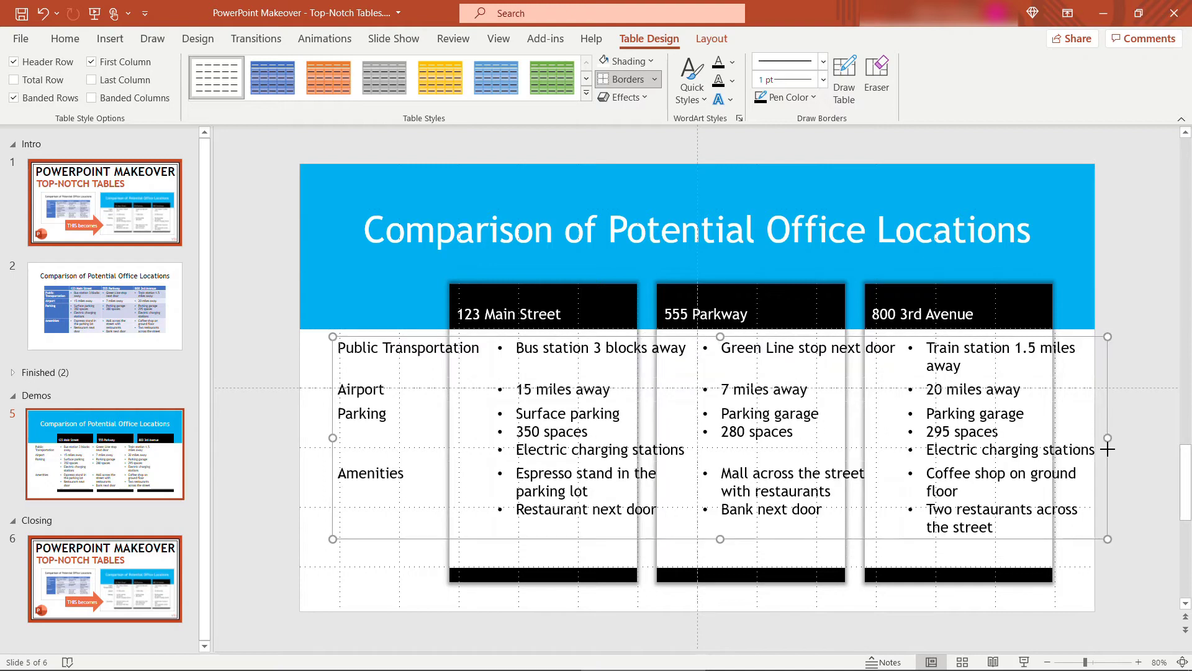
pyautogui.hotkey('ctrl', 'z')
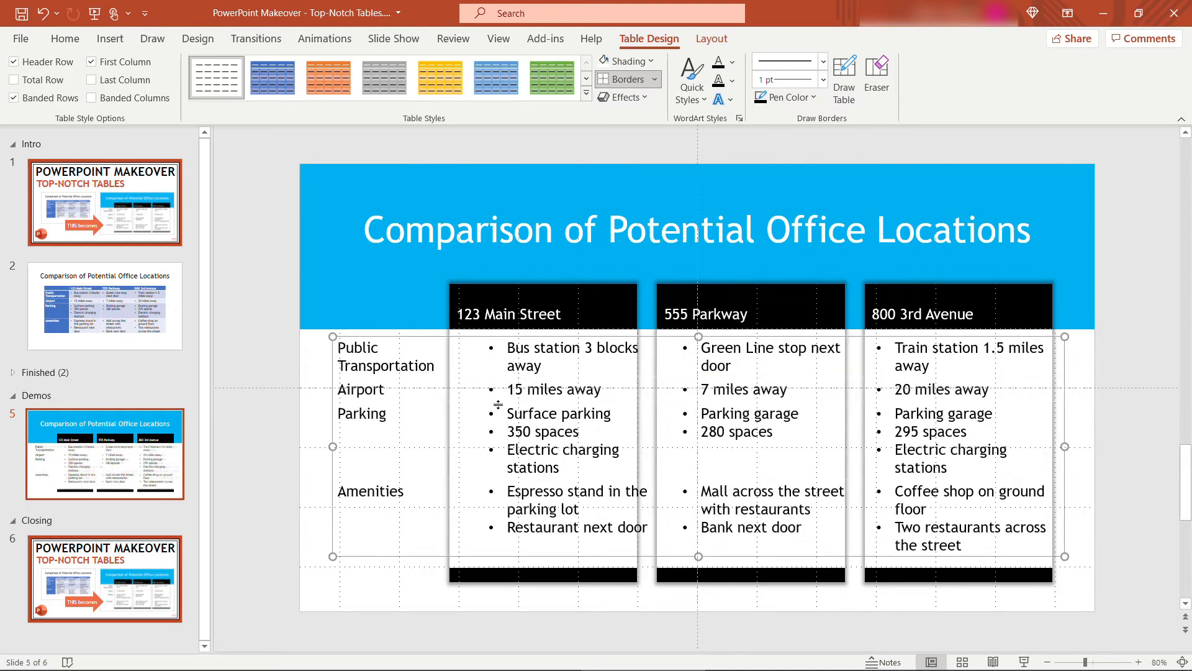
pyautogui.moveTo(330, 446); pyautogui.dragTo(281, 445)
# Step: Right-align the category labels in the table's first column
pyautogui.moveTo(295, 350); pyautogui.dragTo(399, 484)
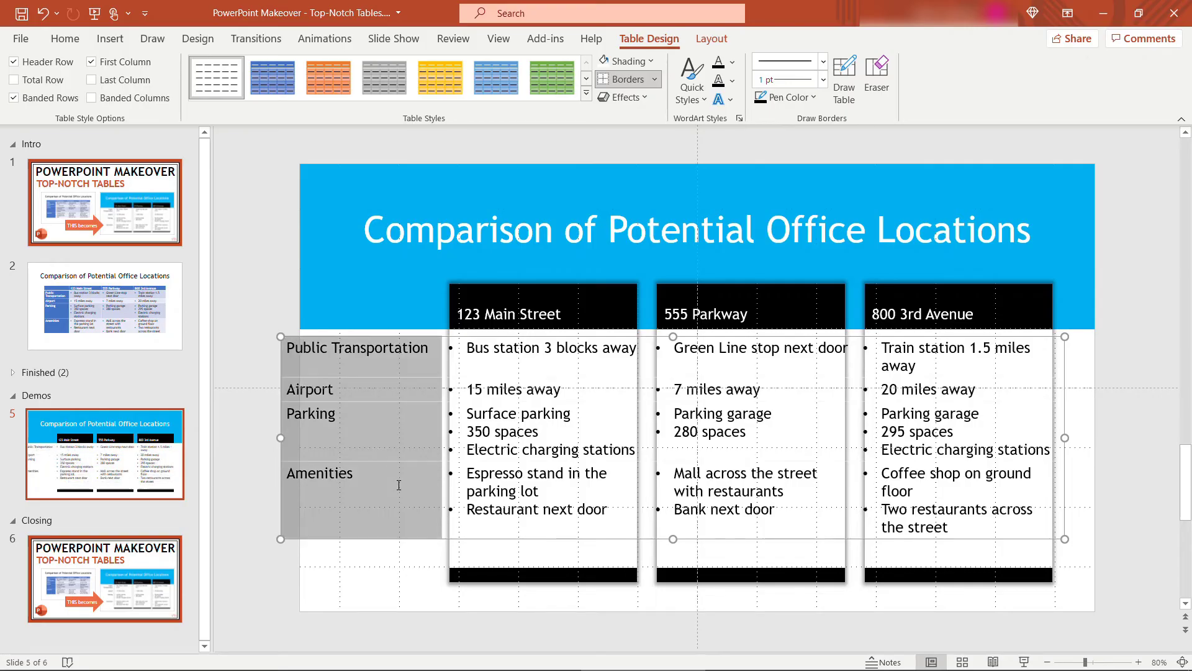
pyautogui.click(73, 39)
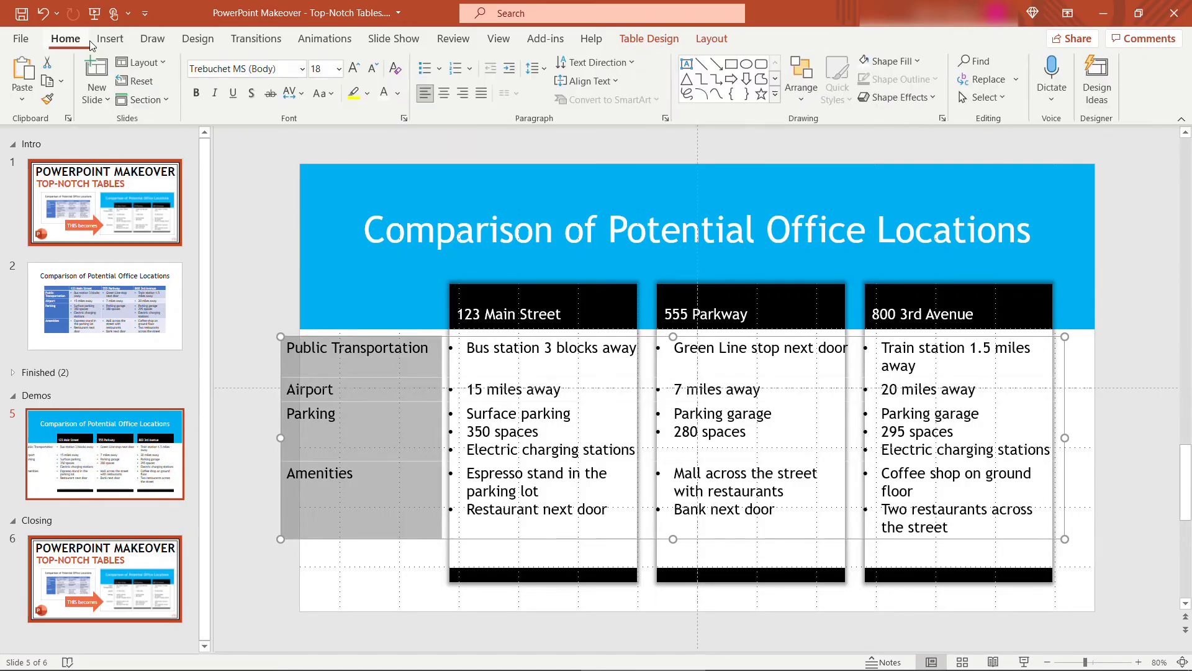
pyautogui.click(463, 93)
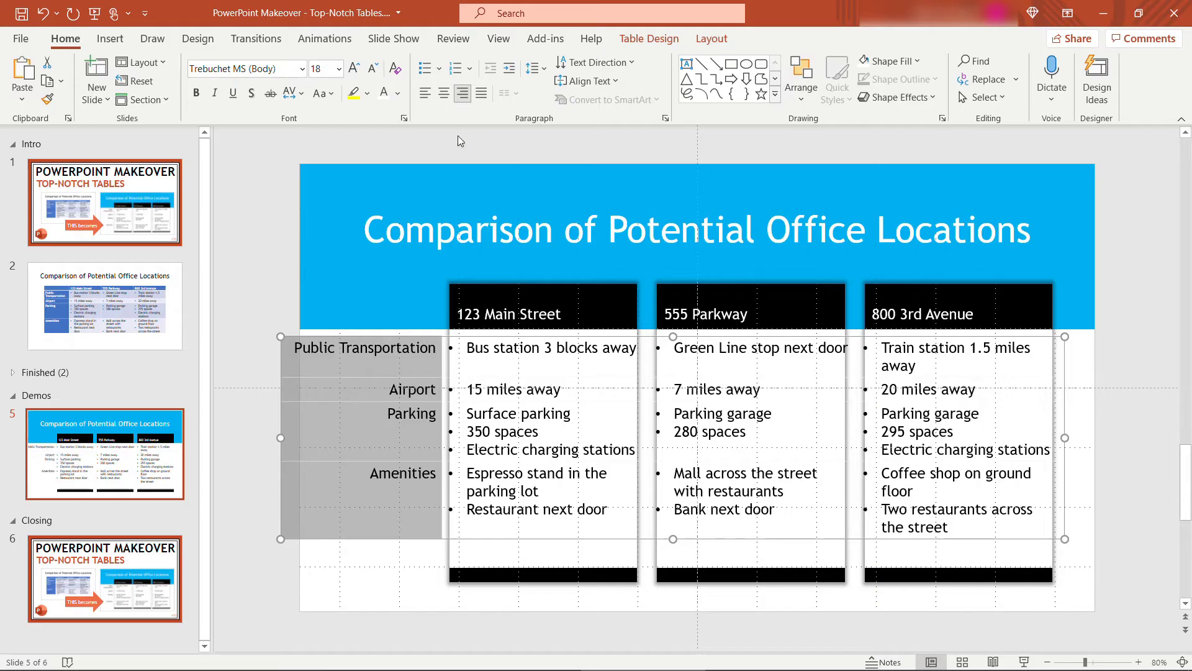
# Step: Reduce the text in the three location columns to 16 pt
pyautogui.click(506, 353)
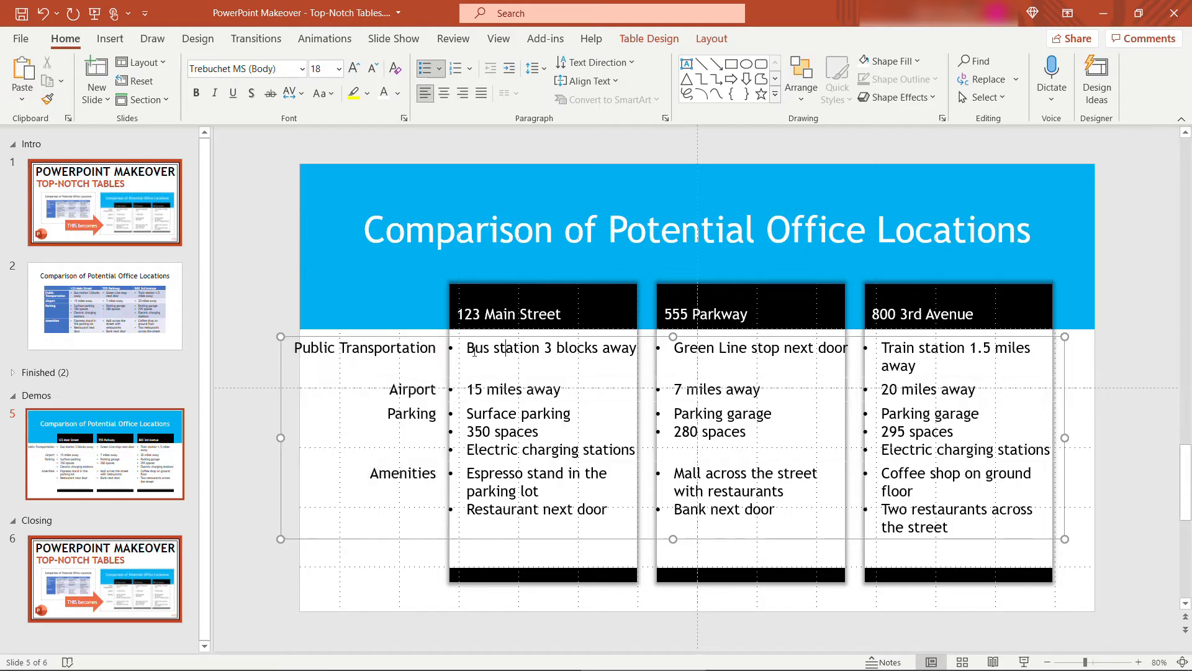
pyautogui.moveTo(553, 362); pyautogui.dragTo(973, 488)
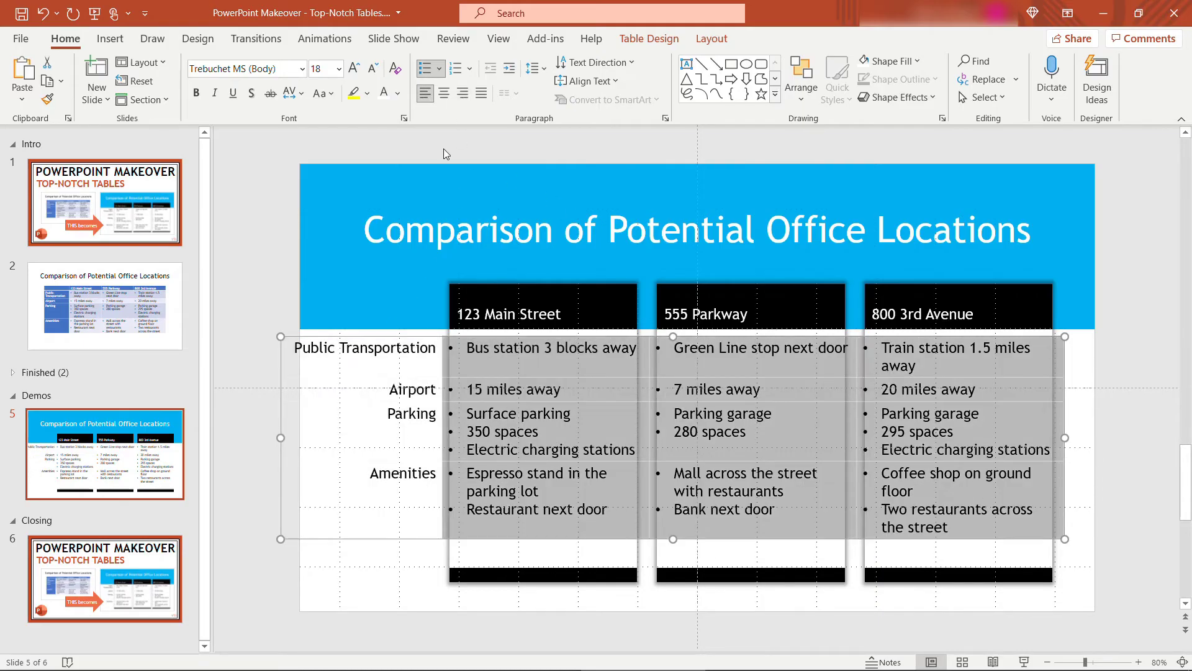
pyautogui.click(373, 67)
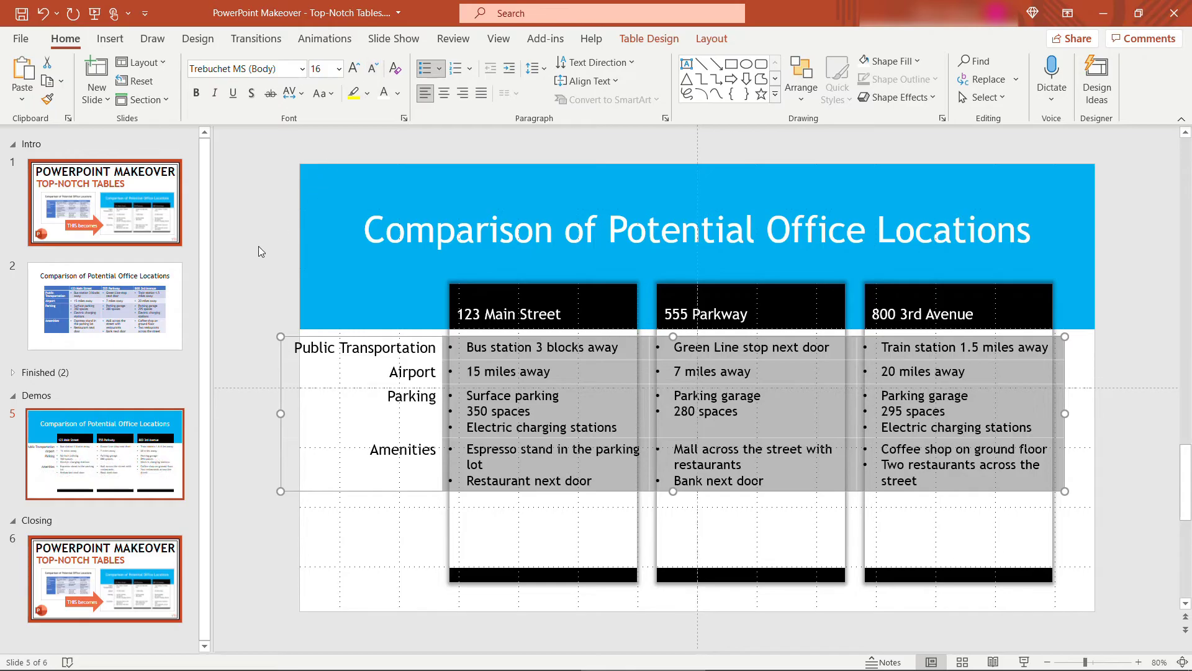
# Step: Widen the table slightly to the right and stretch its height down to the black bands at the bottom of the cards
pyautogui.click(527, 365)
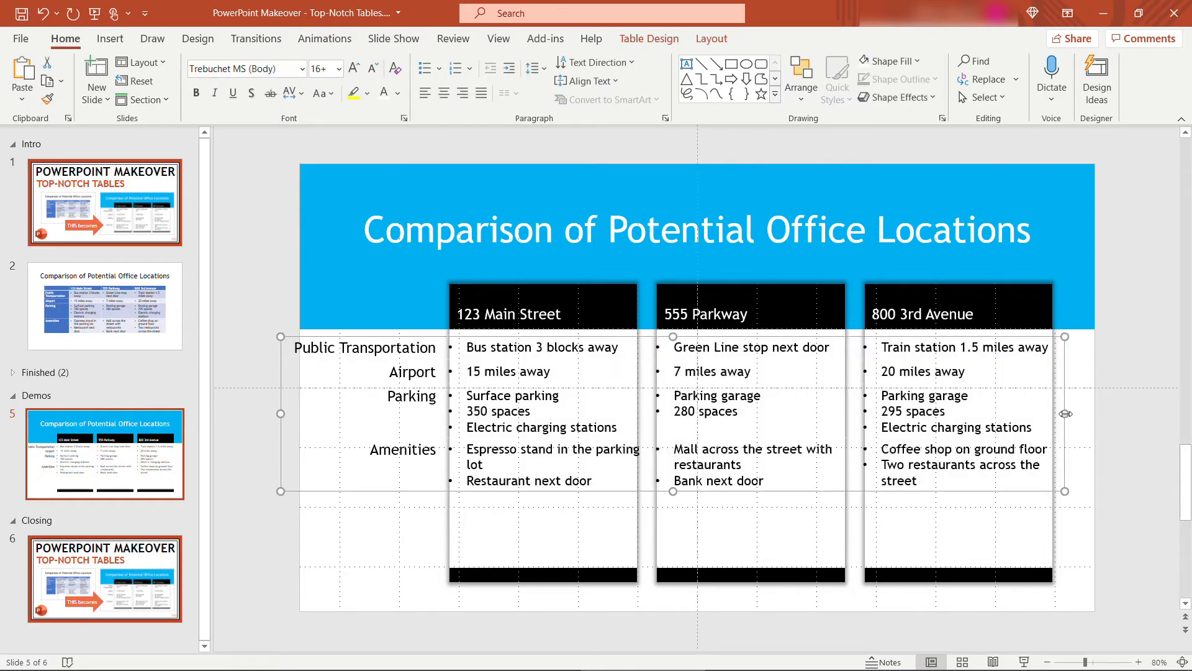
pyautogui.moveTo(1065, 414); pyautogui.dragTo(1077, 413)
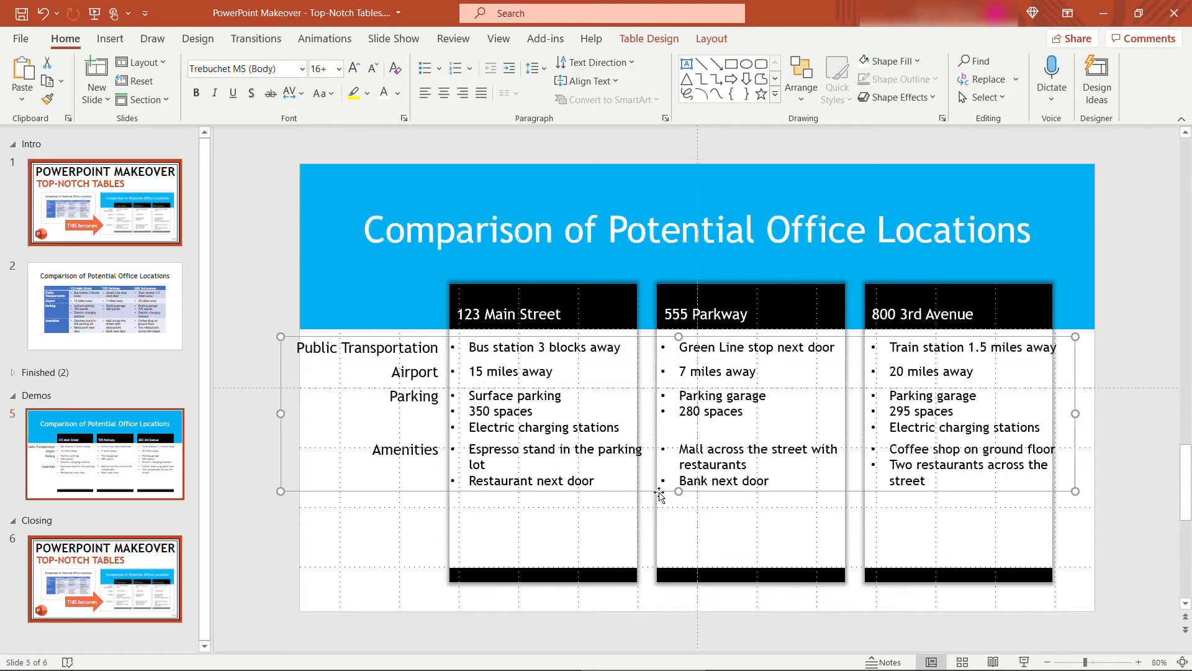
pyautogui.moveTo(678, 490); pyautogui.dragTo(691, 572)
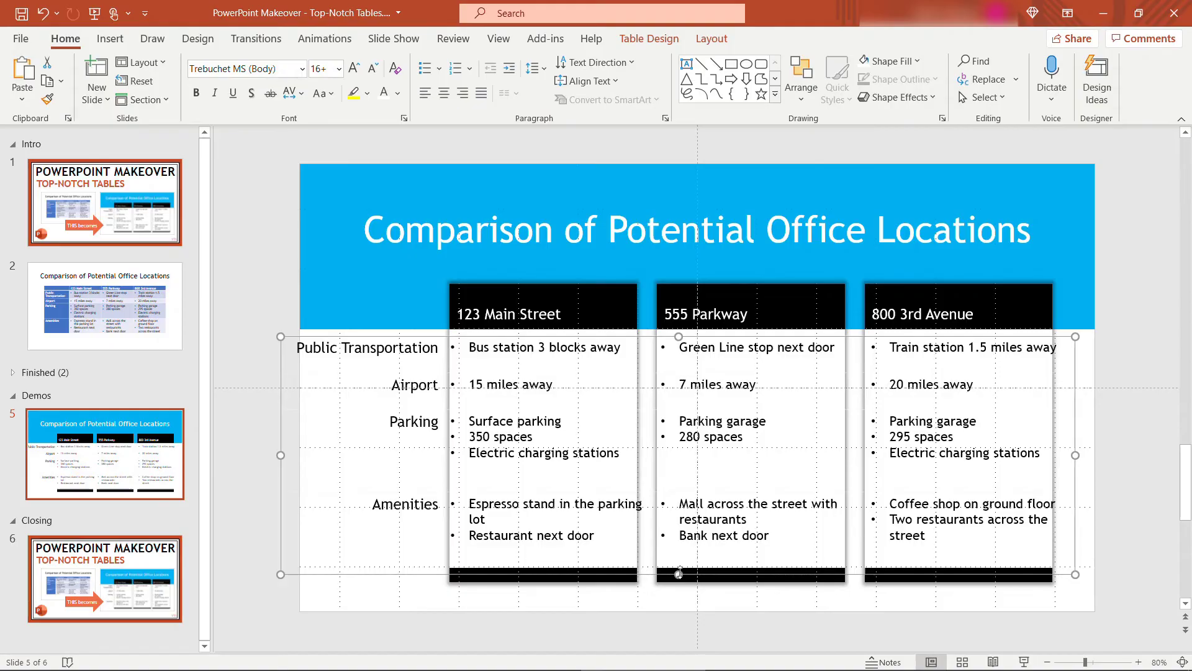
# Step: Break the Public Transportation label onto two lines and set the label column's right cell margin to 0.2"
pyautogui.click(344, 351)
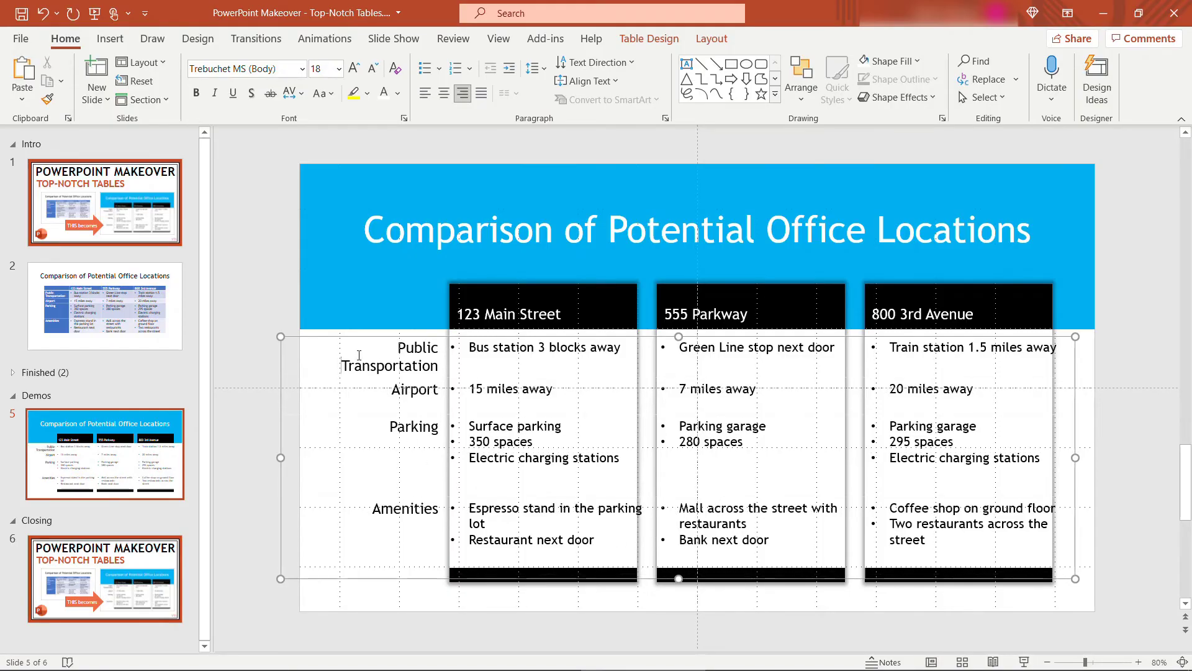
pyautogui.moveTo(358, 365); pyautogui.dragTo(444, 528)
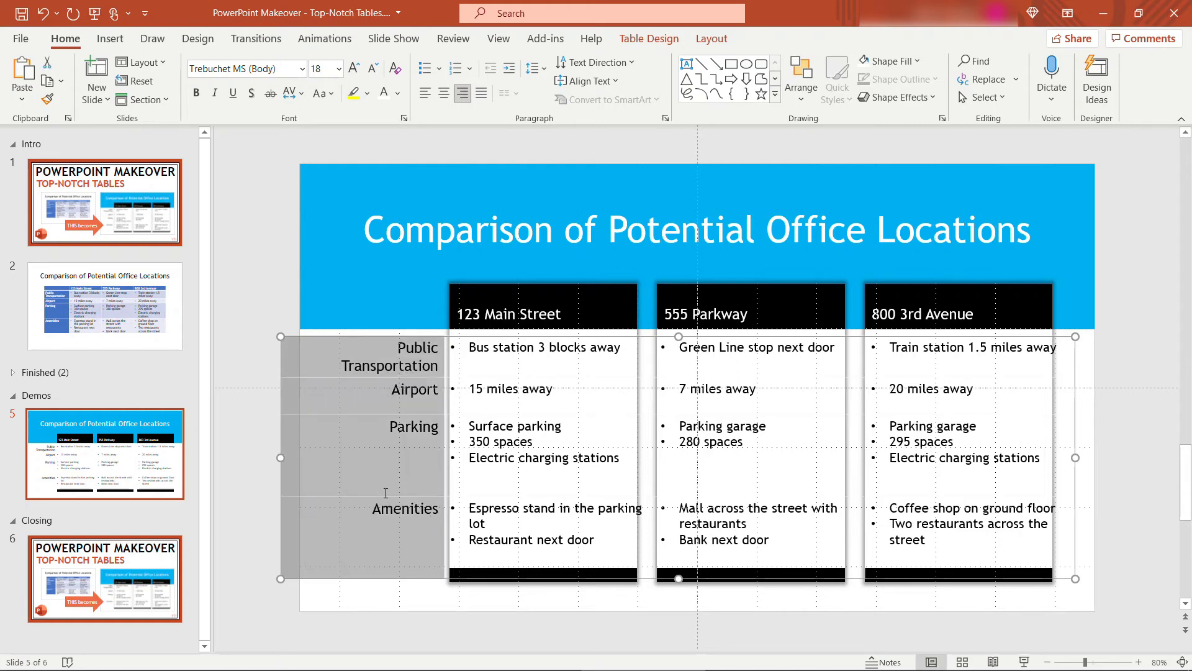
pyautogui.click(706, 40)
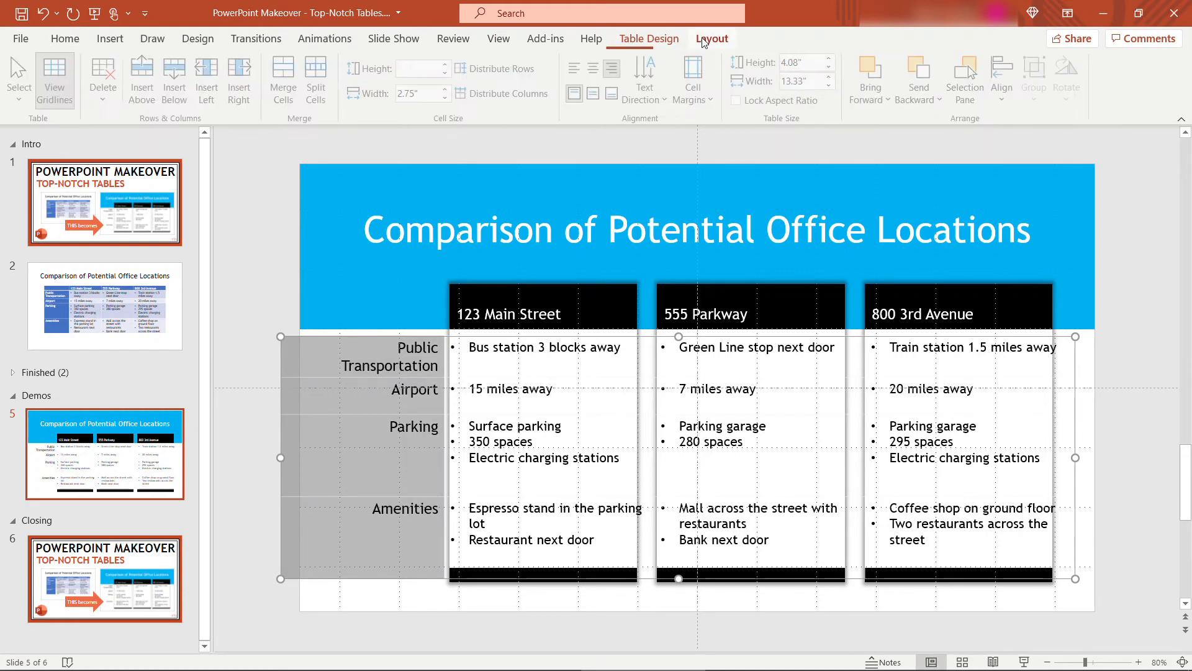
pyautogui.click(695, 99)
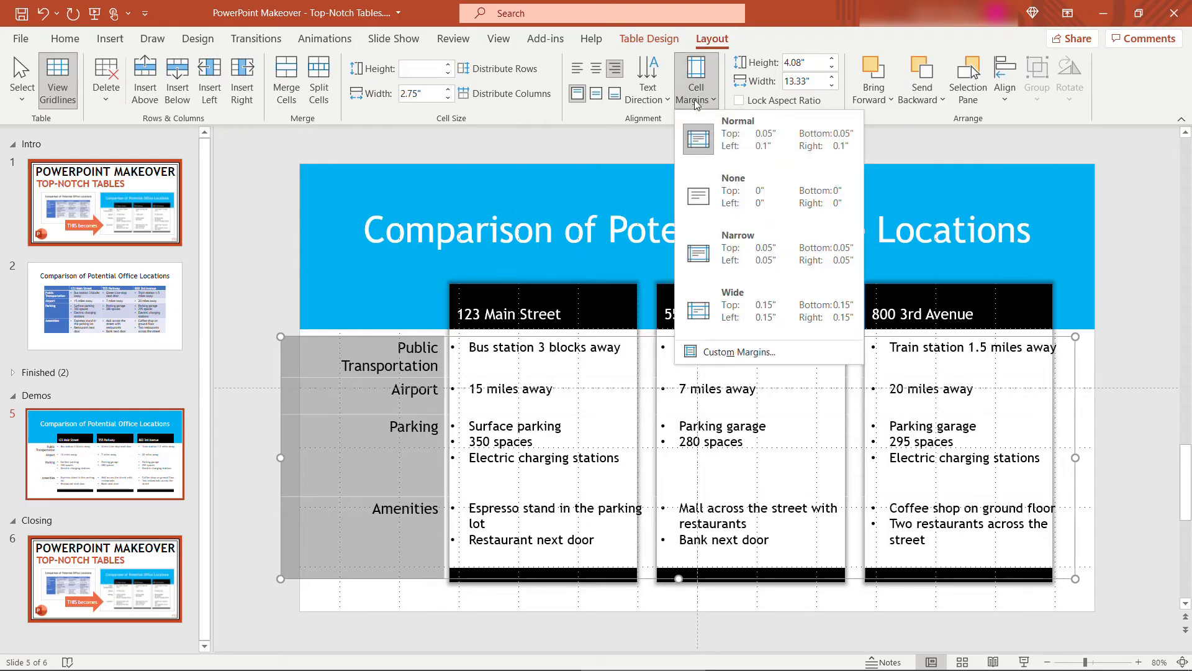
pyautogui.click(714, 351)
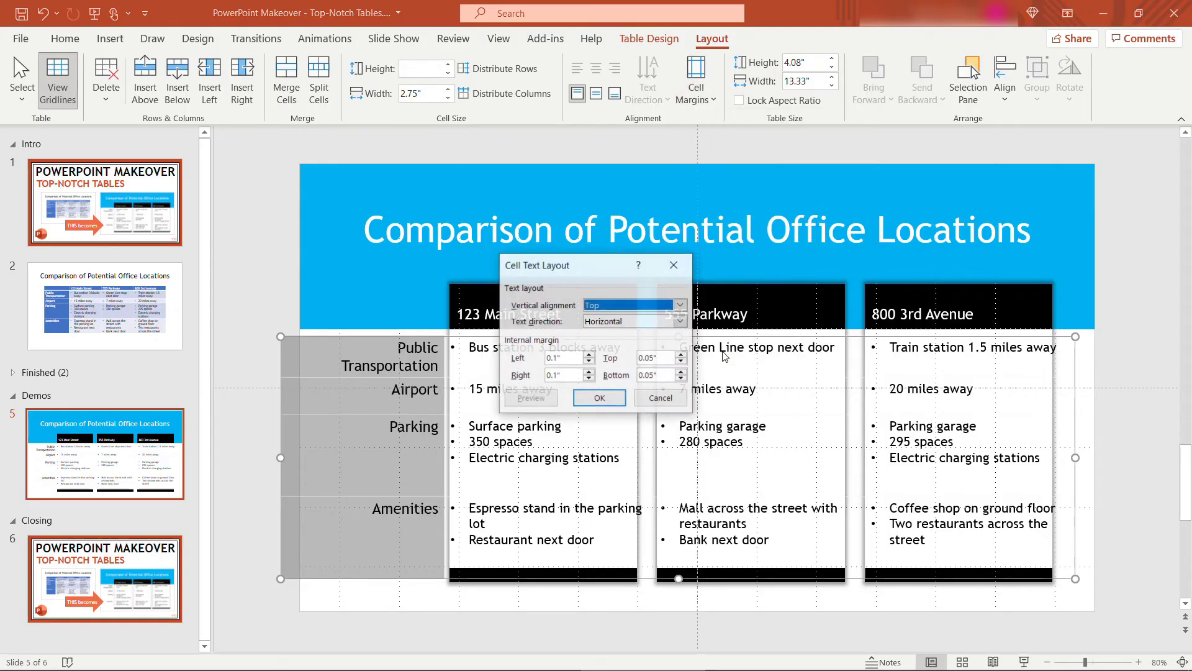
pyautogui.click(590, 371)
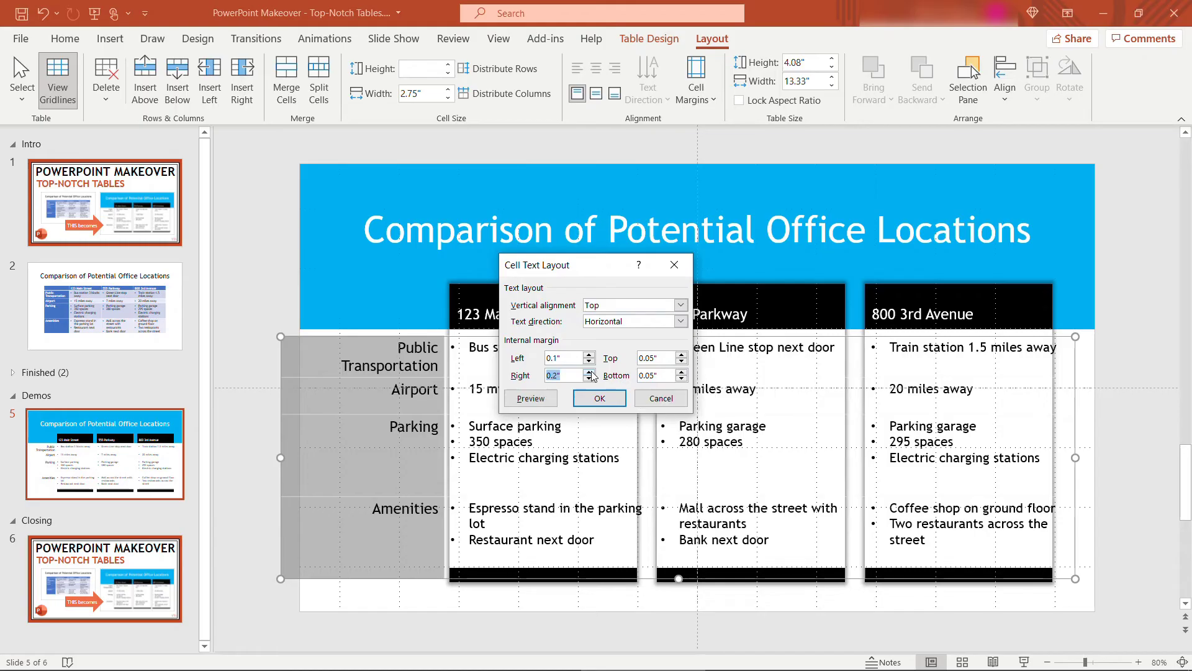
pyautogui.click(599, 398)
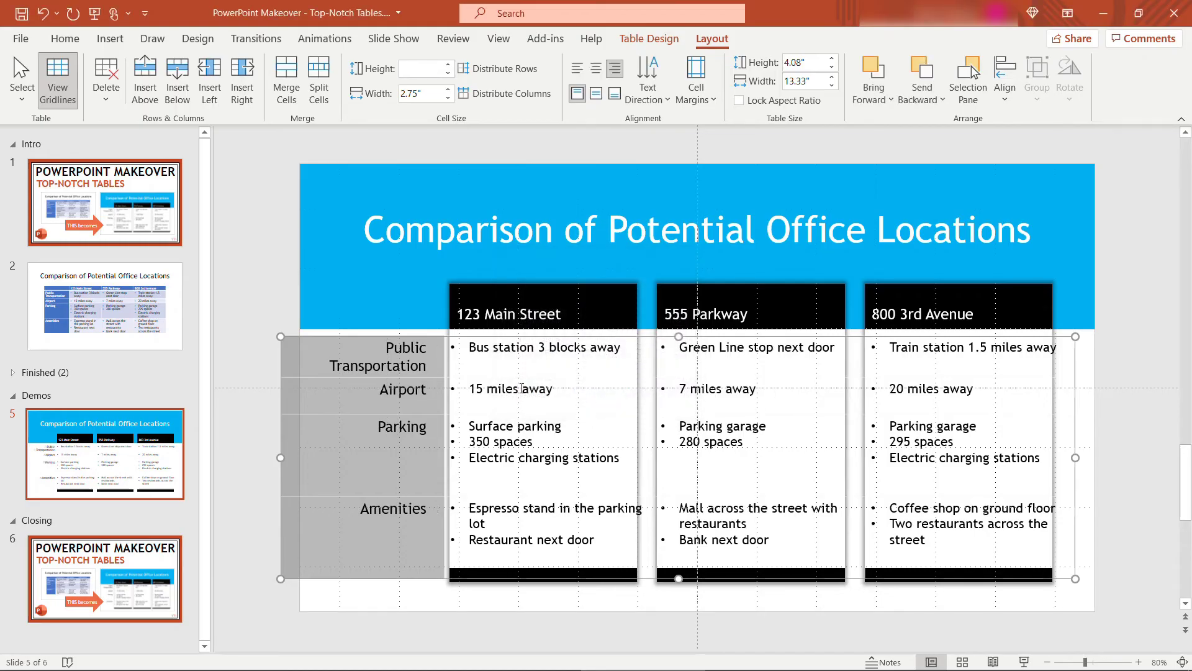
# Step: Nudge the table to the right and narrow it to about 13.07" so each location's text stays inside its card
pyautogui.click(271, 297)
pyautogui.click(367, 336)
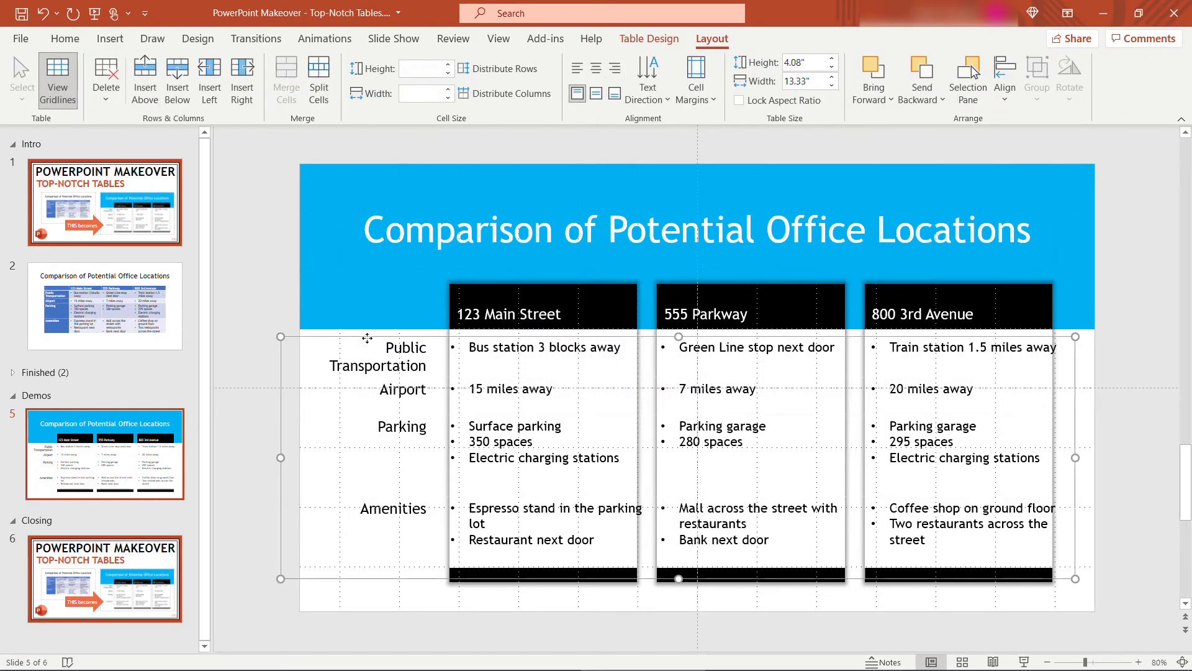
pyautogui.press('Right')
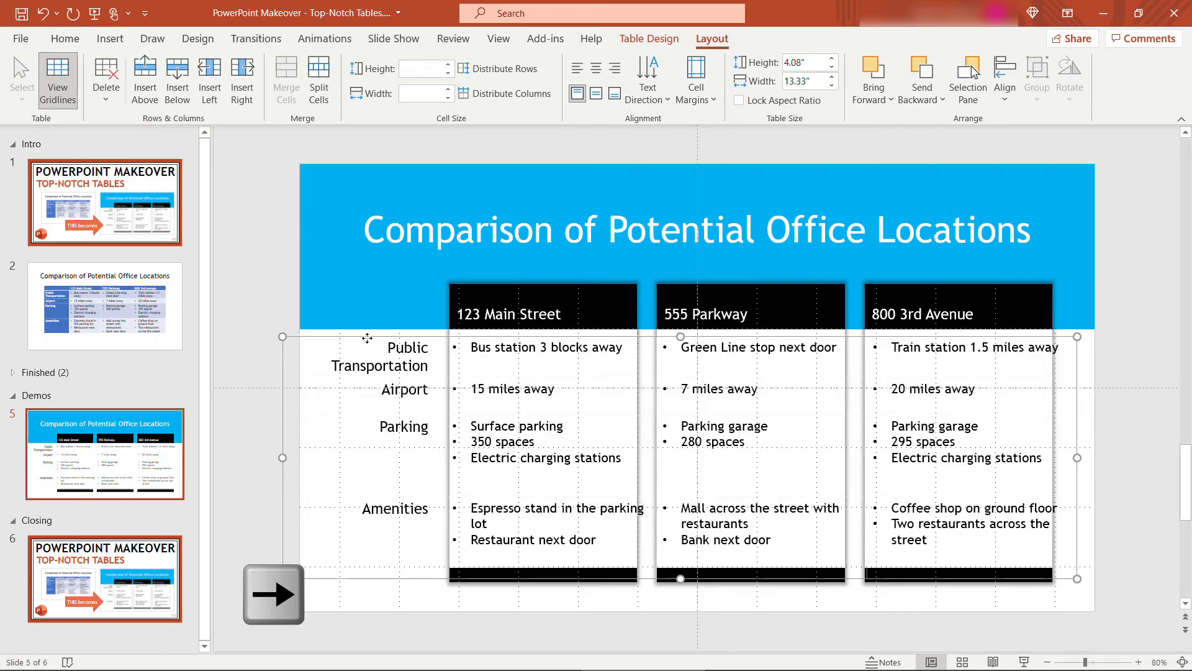
pyautogui.press('Right')
pyautogui.press('Right')
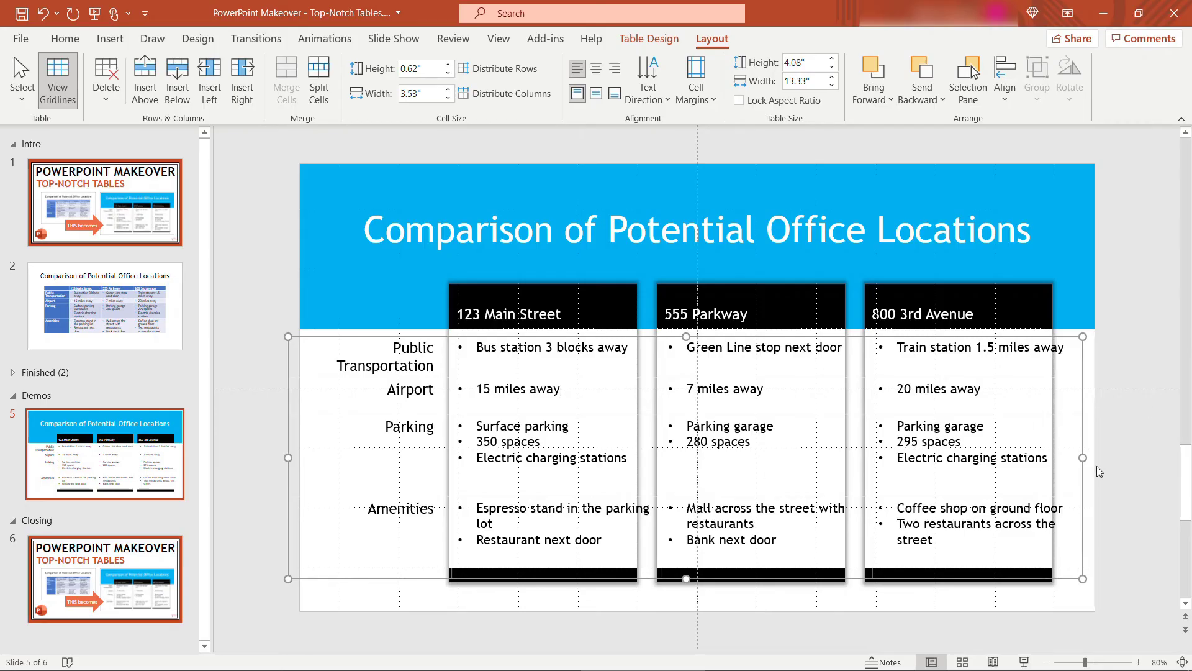
pyautogui.moveTo(1080, 458); pyautogui.dragTo(1068, 458)
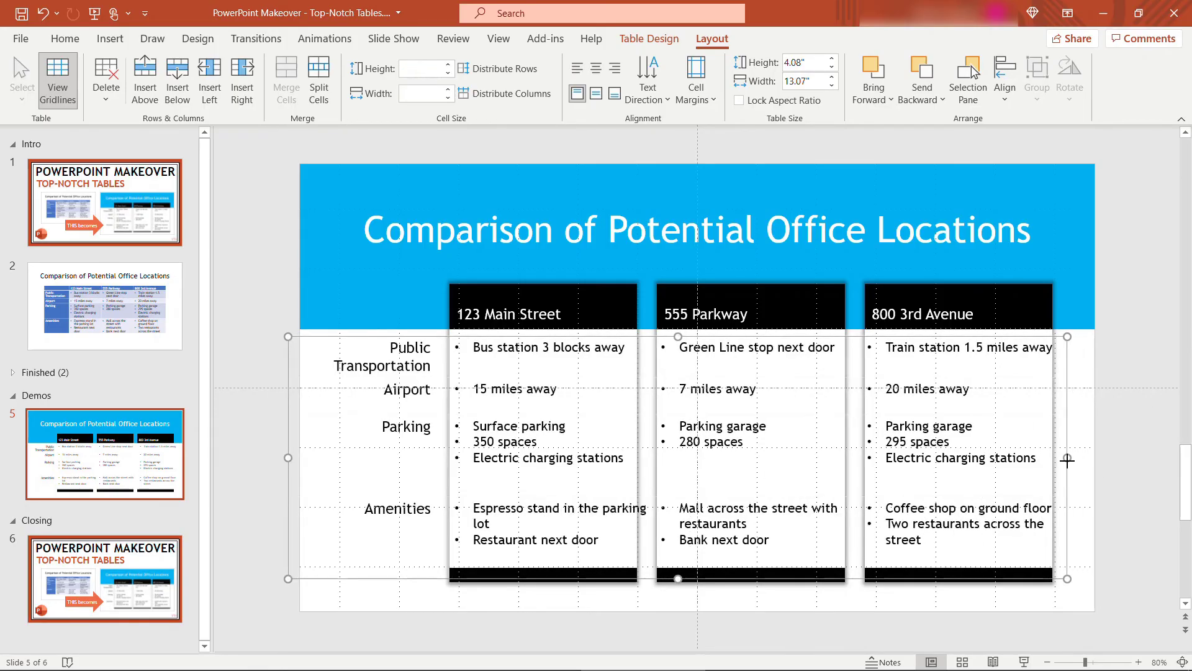
pyautogui.click(603, 509)
pyautogui.click(239, 443)
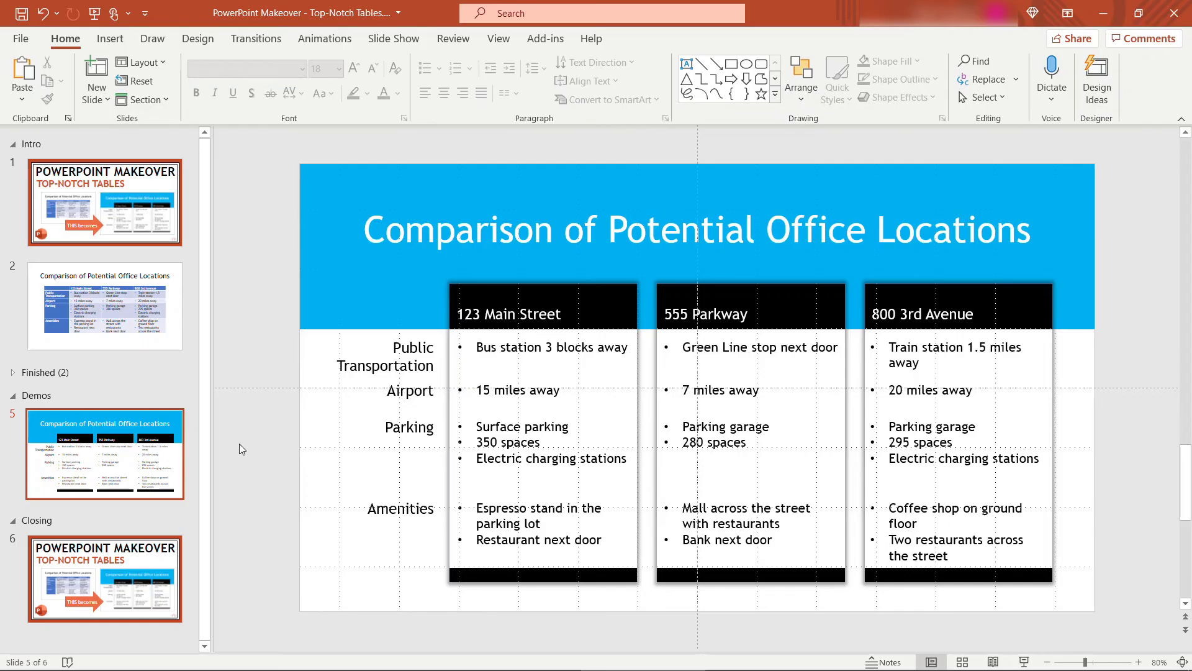
# Step: Draw a straight horizontal line about 11.92" long beneath the Public Transportation row, spanning the labels and all three cards
pyautogui.click(109, 38)
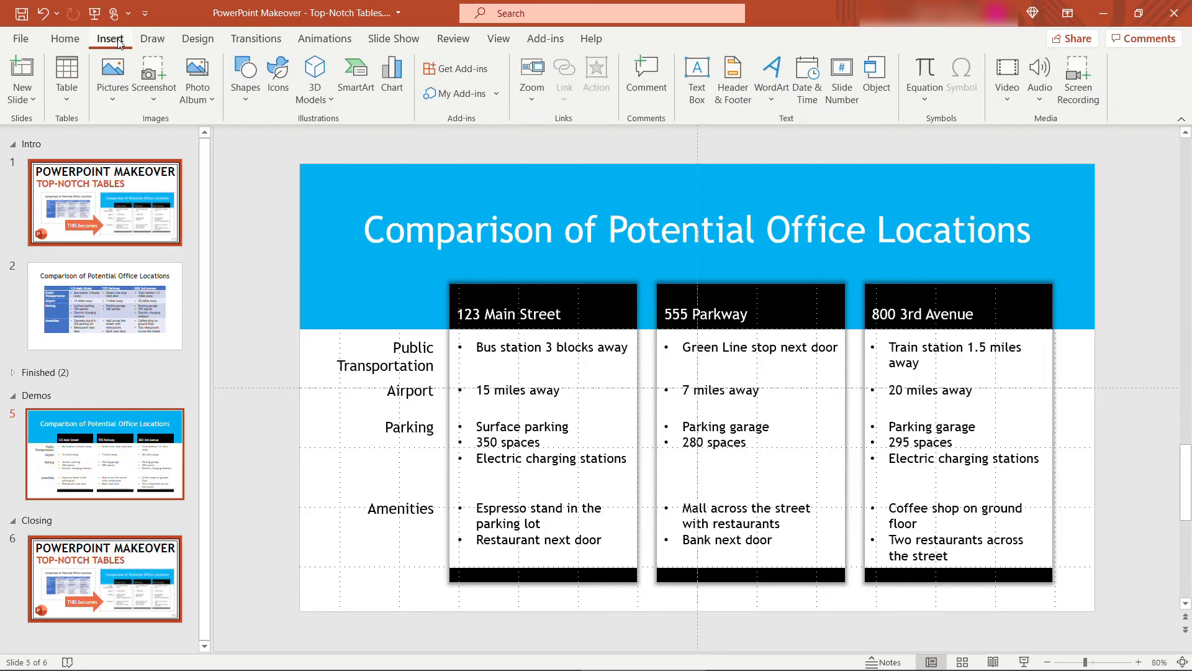
pyautogui.click(248, 98)
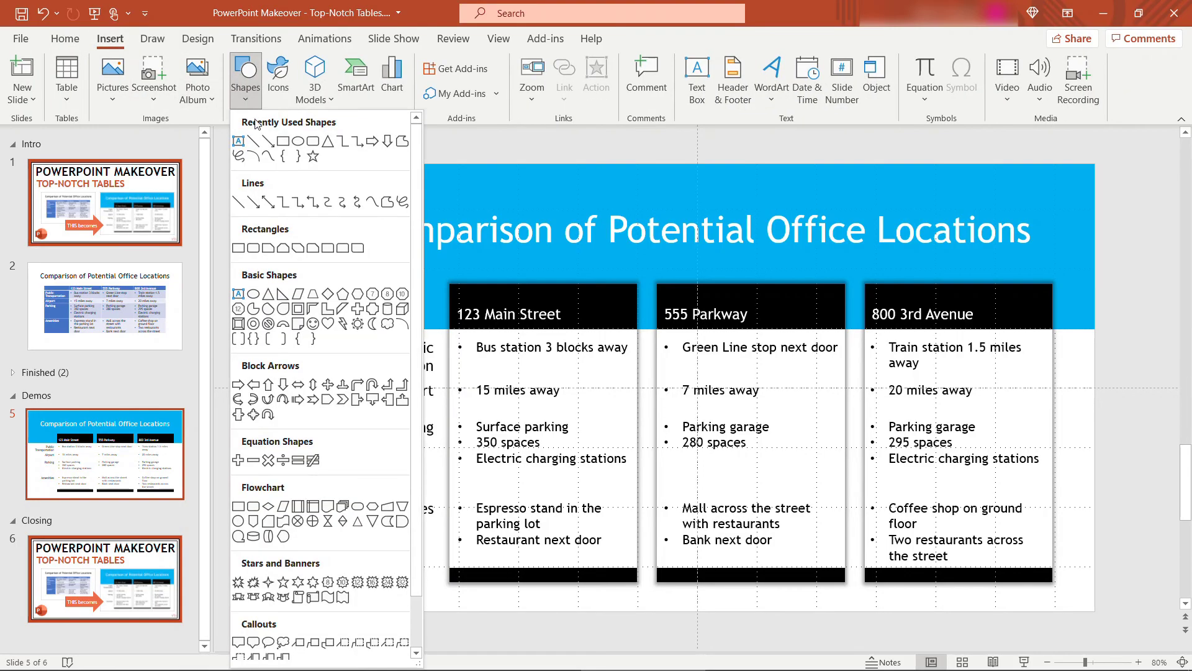
pyautogui.click(255, 144)
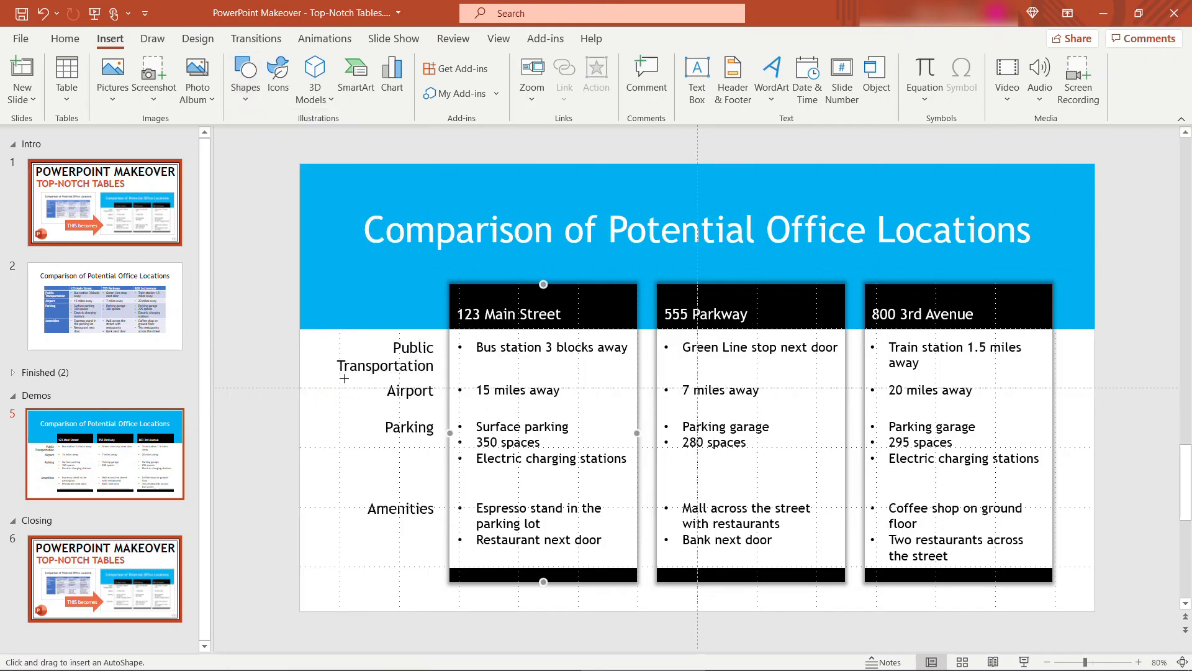
pyautogui.moveTo(339, 378); pyautogui.dragTo(936, 375)
pyautogui.moveTo(1048, 375); pyautogui.dragTo(1050, 377)
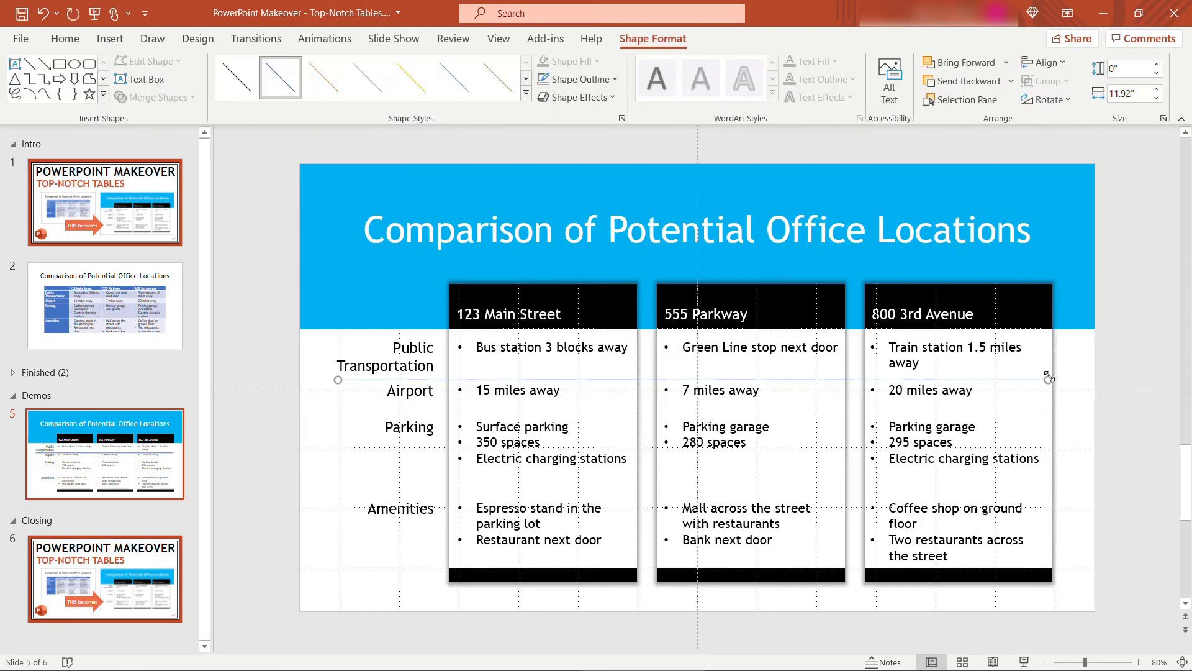
# Step: Set the outline color of the divider line to gray
pyautogui.click(609, 79)
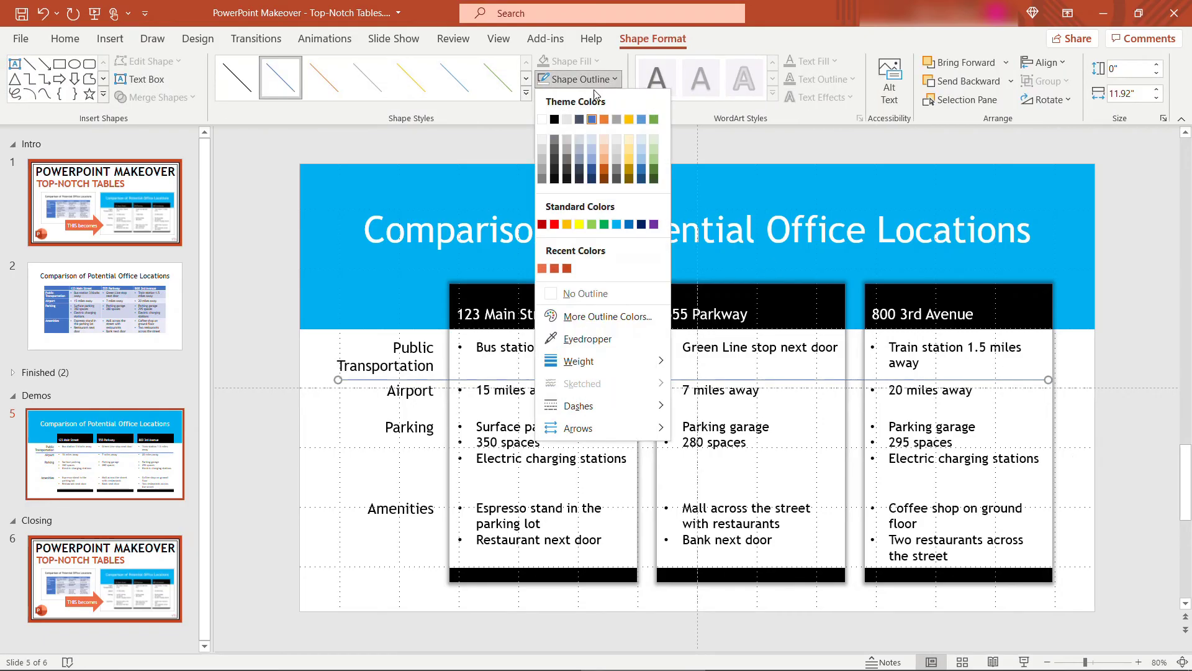
pyautogui.click(542, 174)
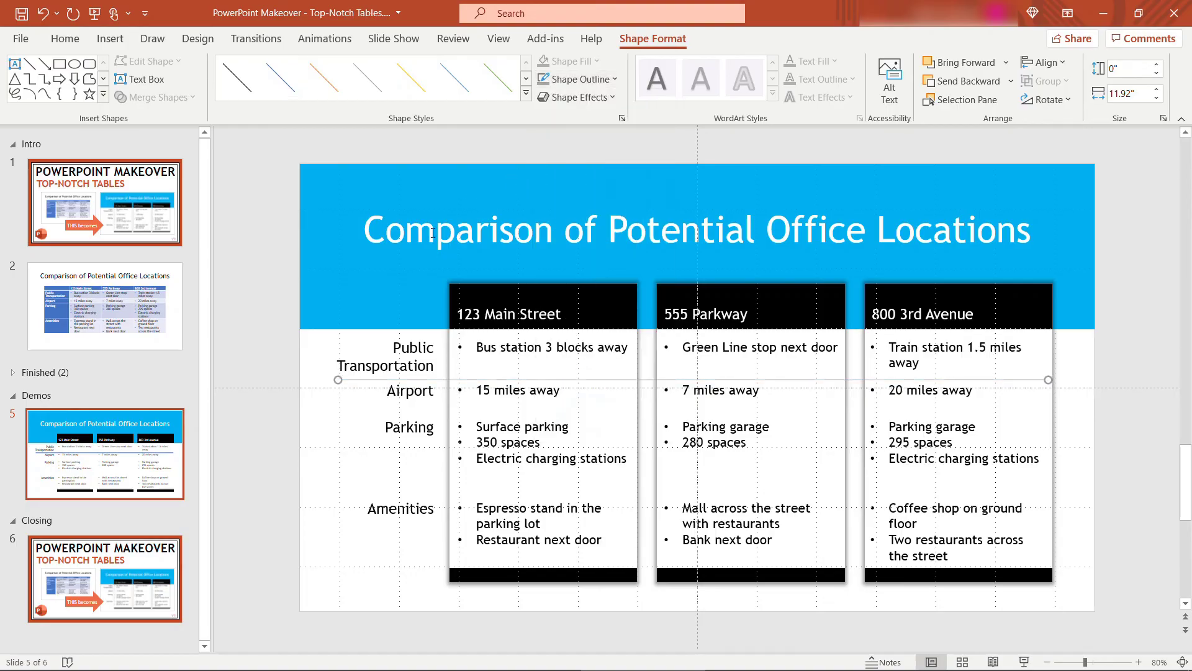
pyautogui.click(261, 338)
# Step: Duplicate the gray divider line beneath the Airport and Parking rows and line up the three dividers
pyautogui.click(350, 382)
pyautogui.moveTo(351, 381); pyautogui.dragTo(351, 409)
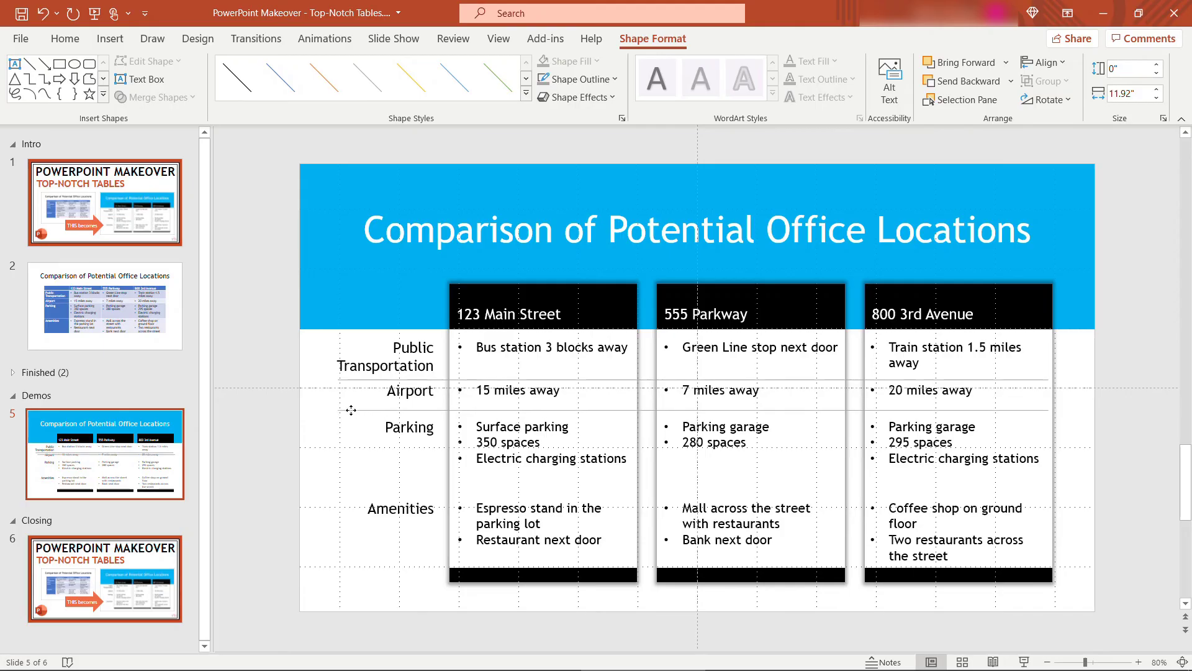
pyautogui.click(354, 390)
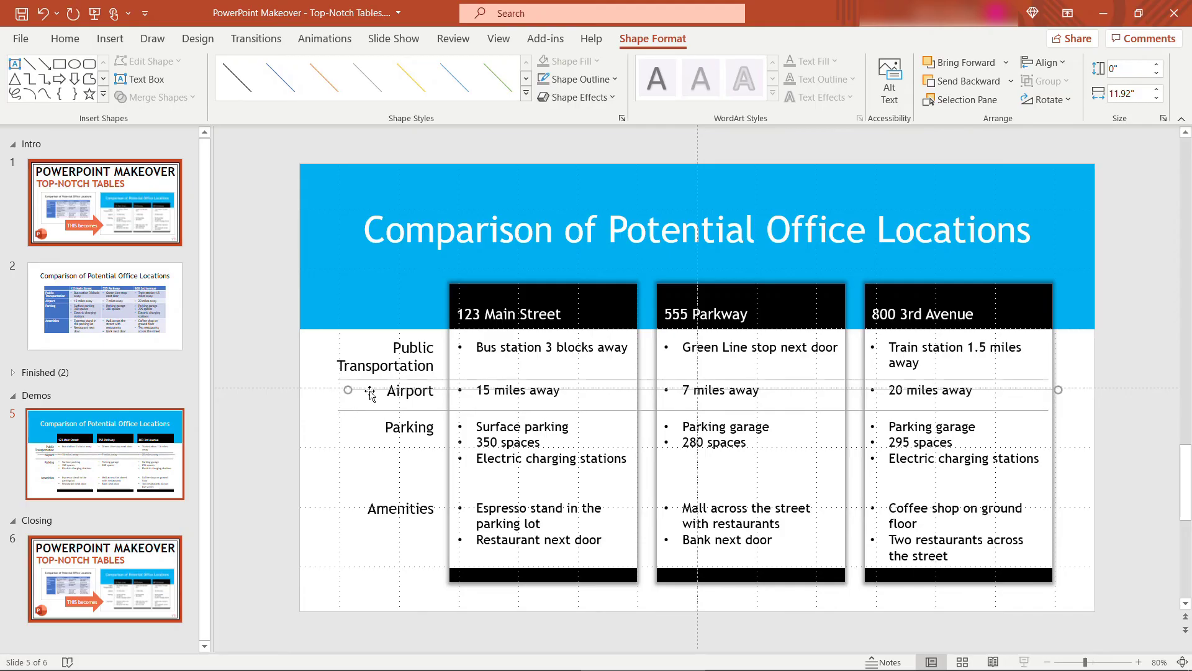
pyautogui.moveTo(370, 393); pyautogui.dragTo(362, 481)
pyautogui.click(277, 415)
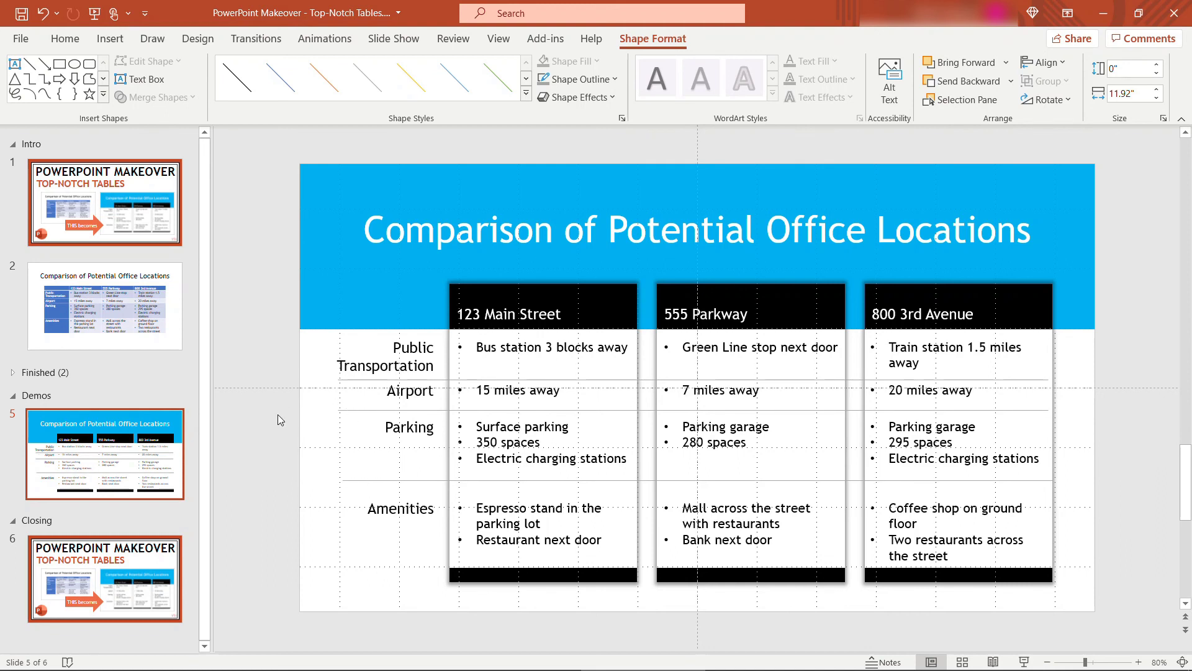
pyautogui.click(351, 410)
pyautogui.click(244, 452)
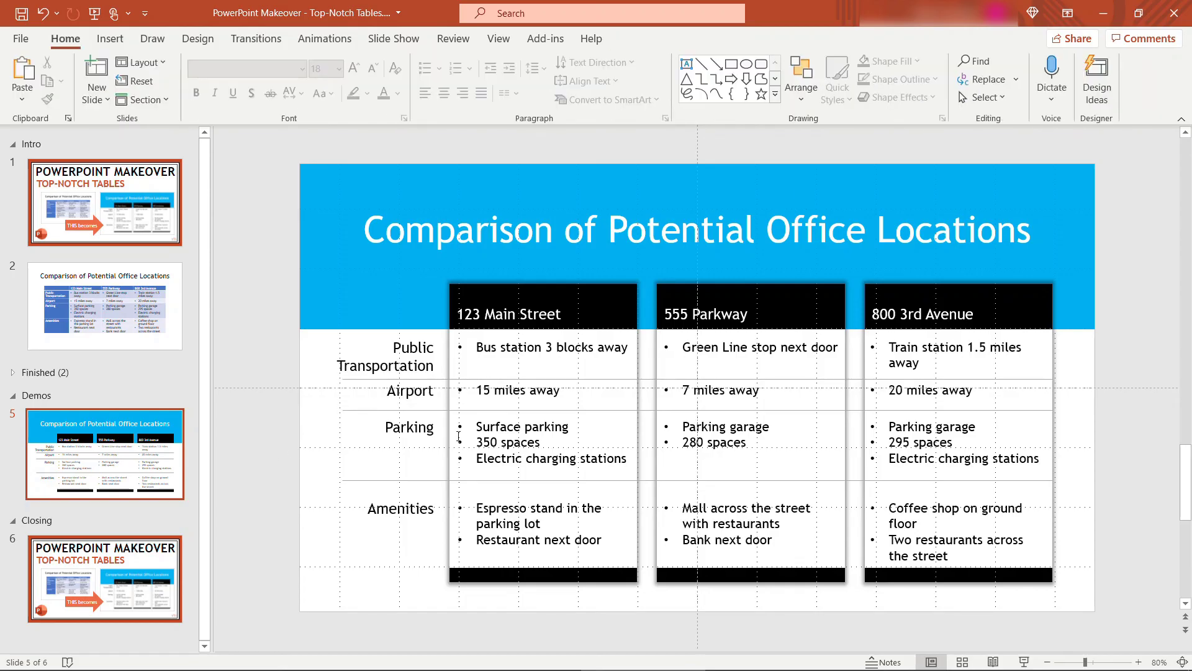